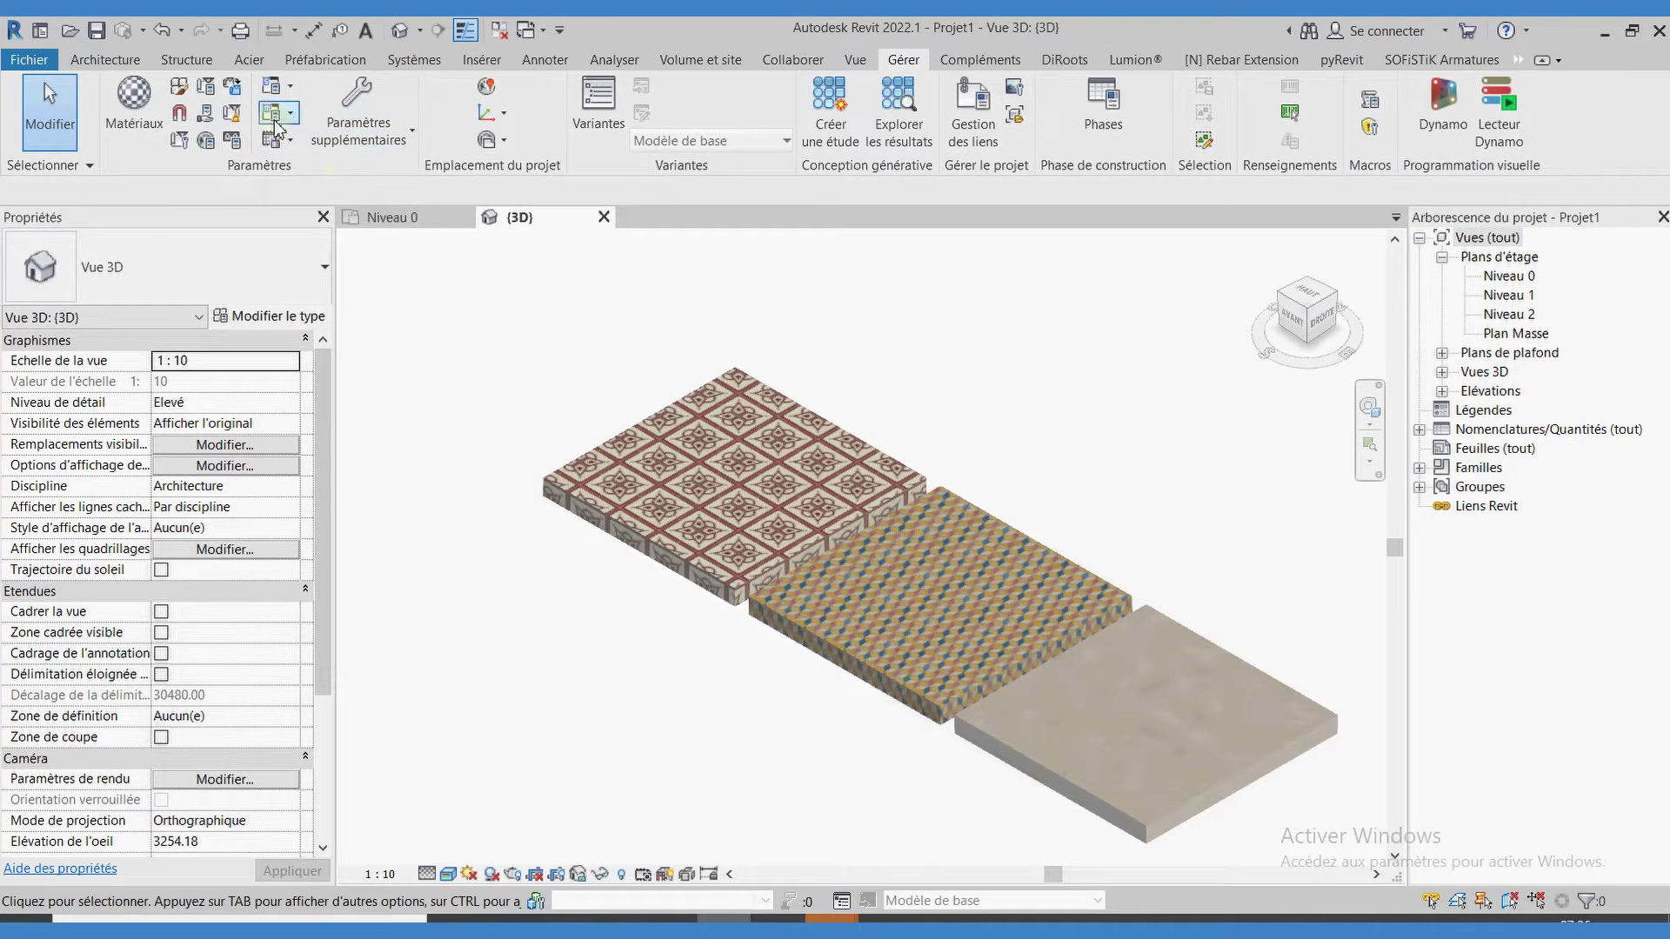
click(358, 118)
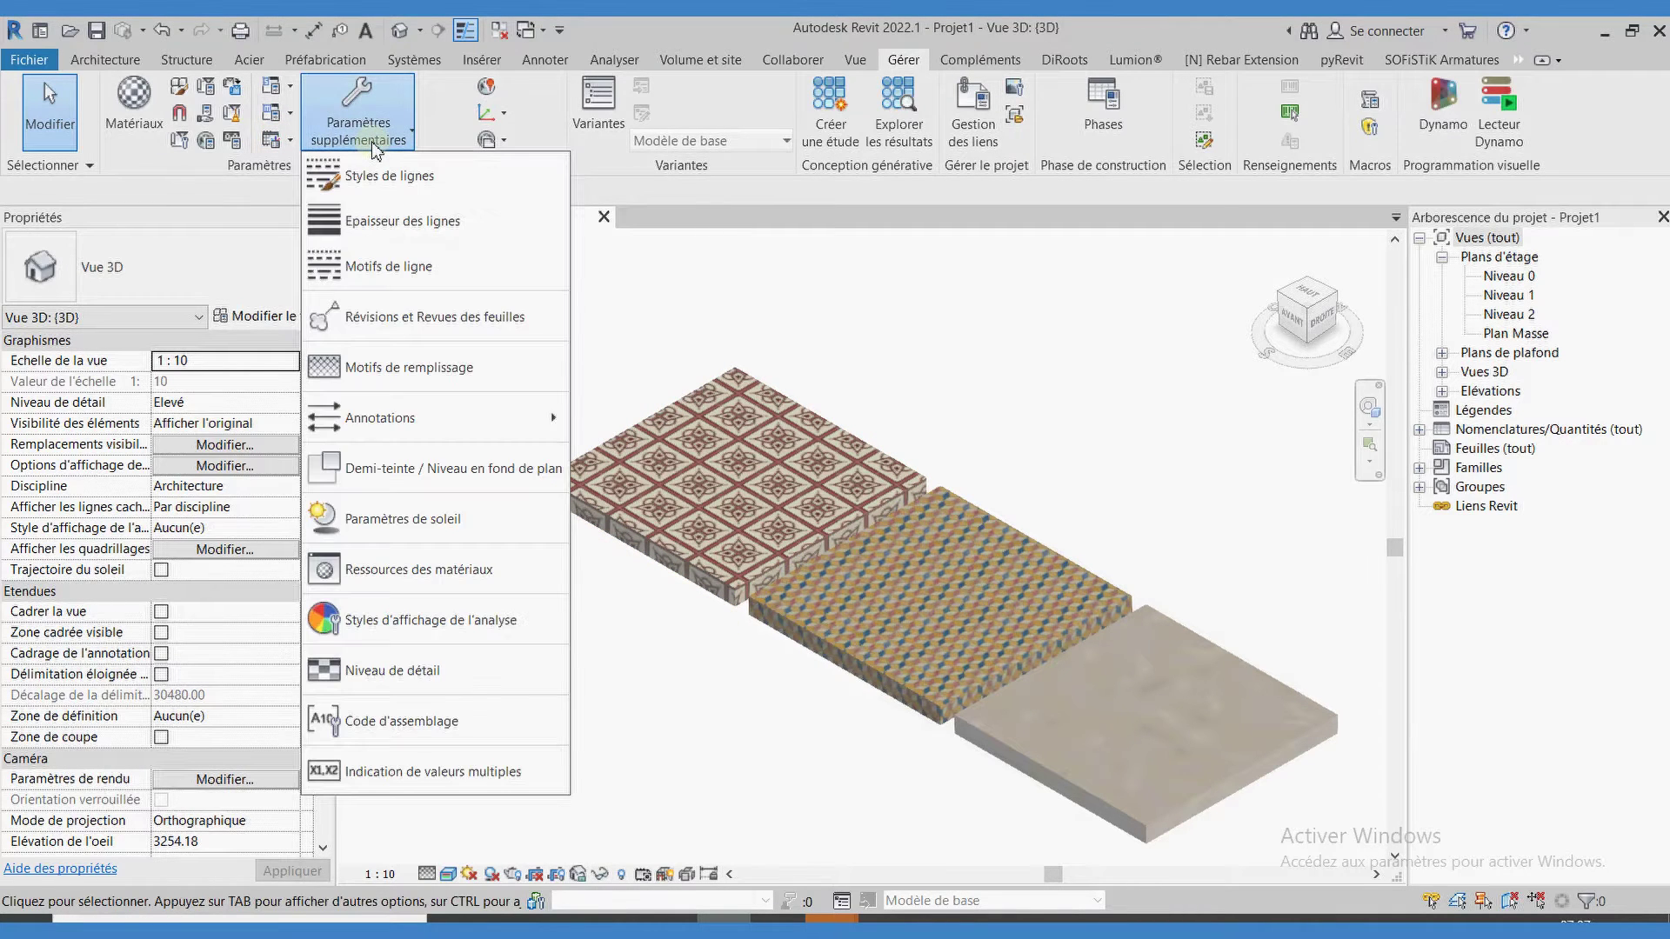
click(392, 365)
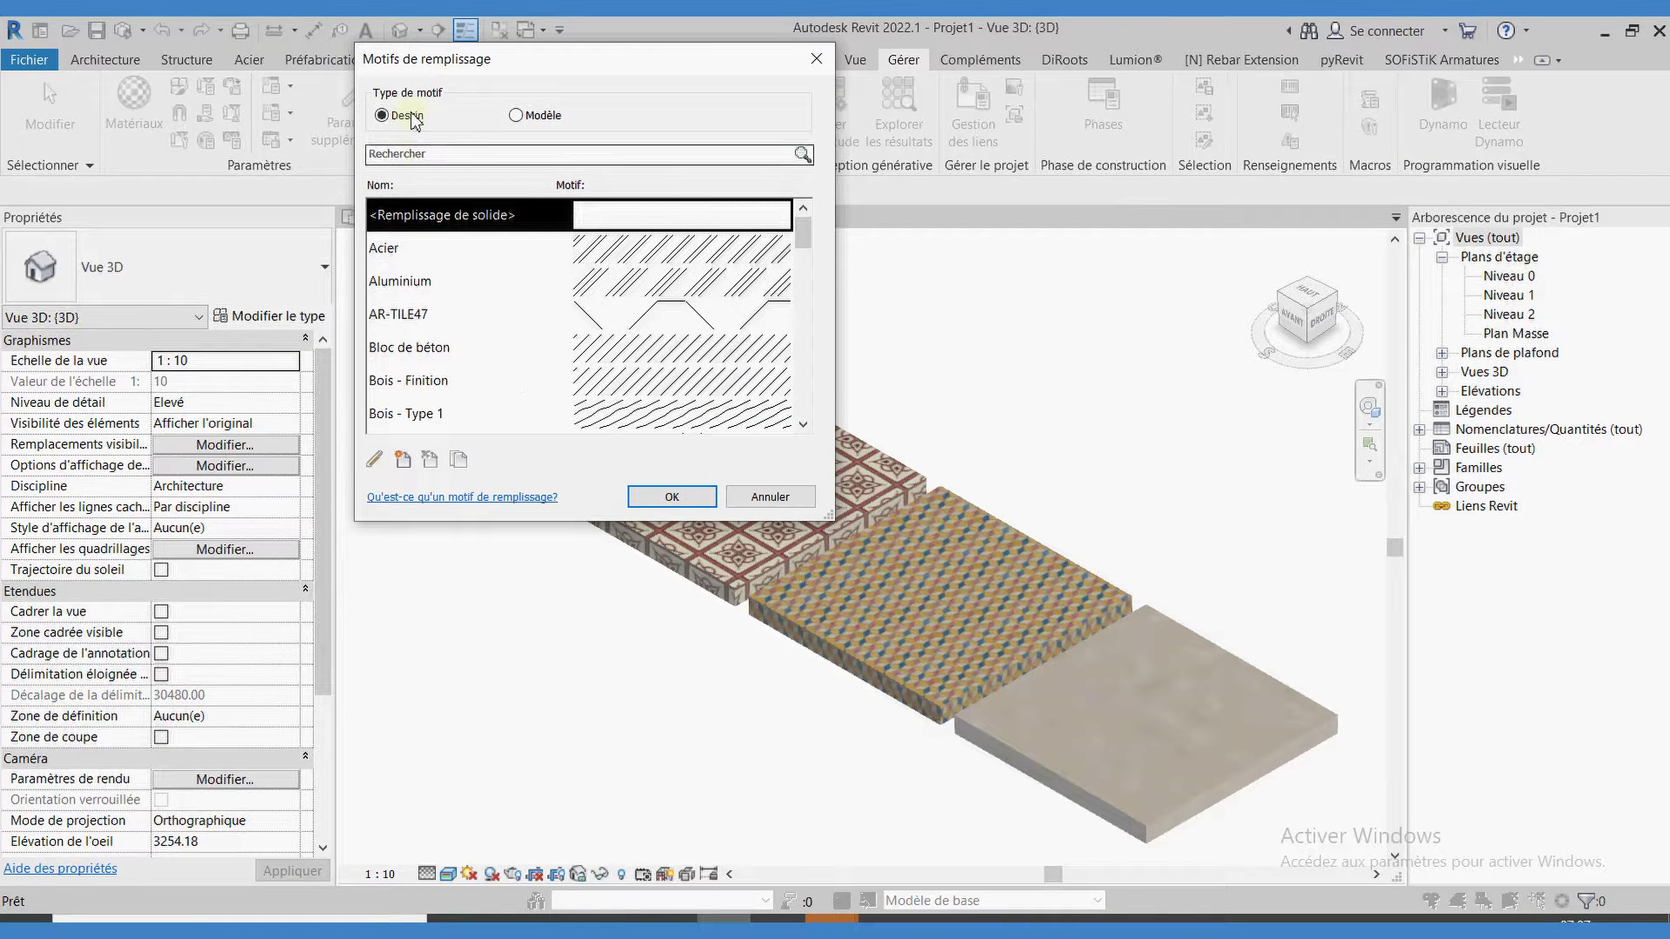
click(516, 116)
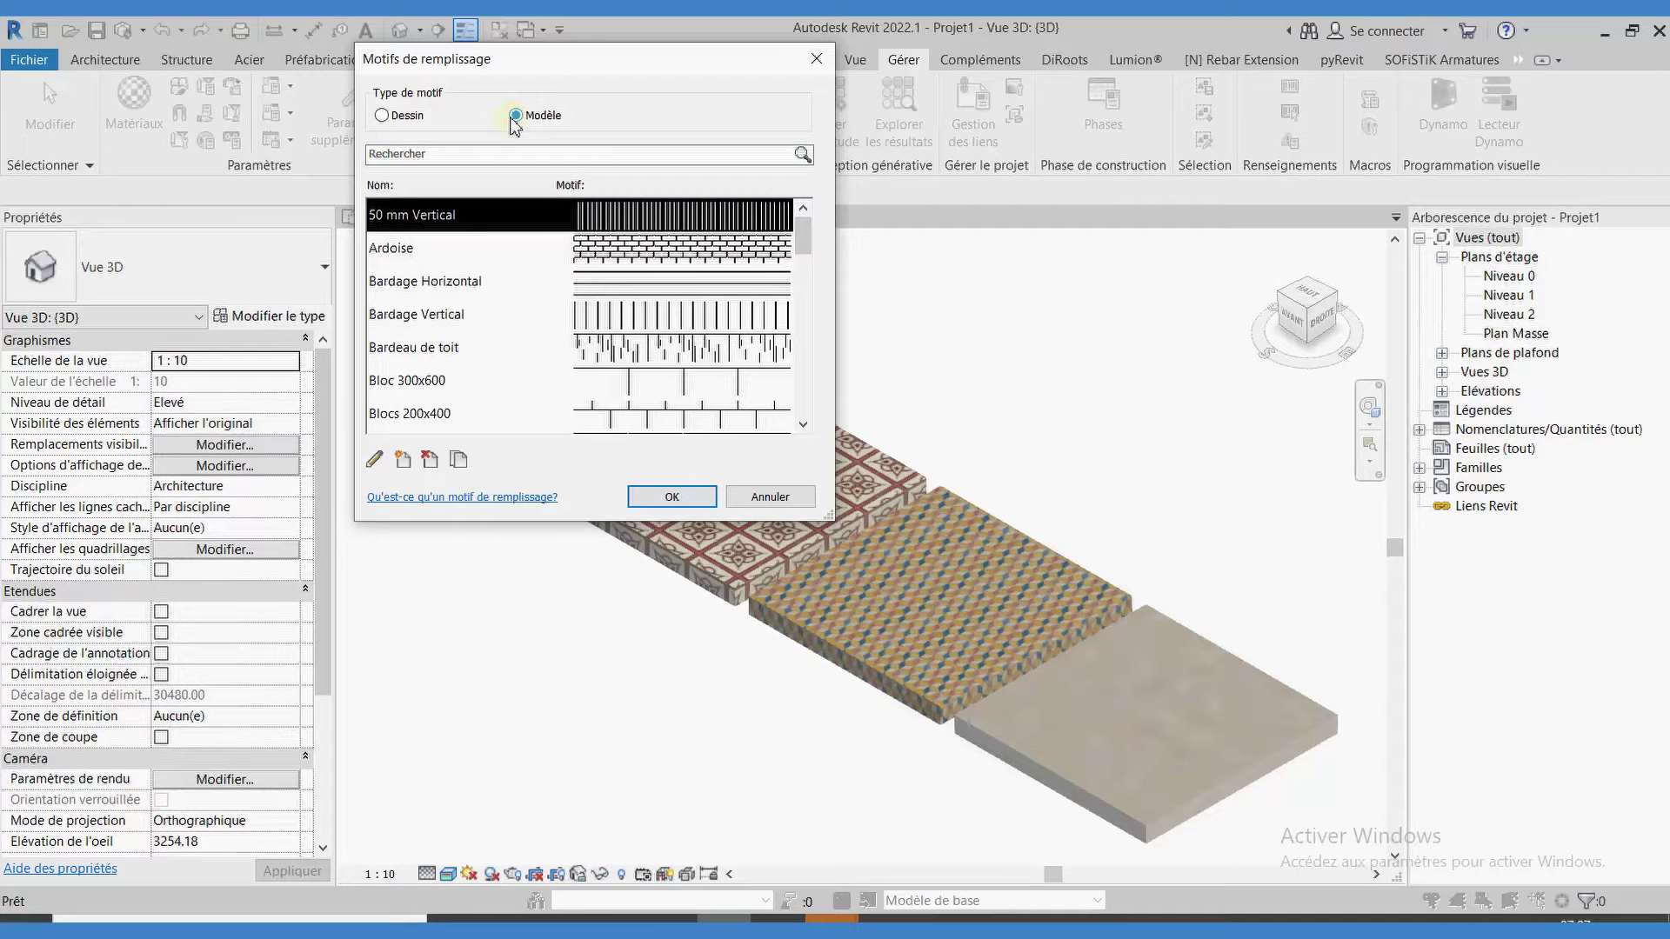
click(382, 115)
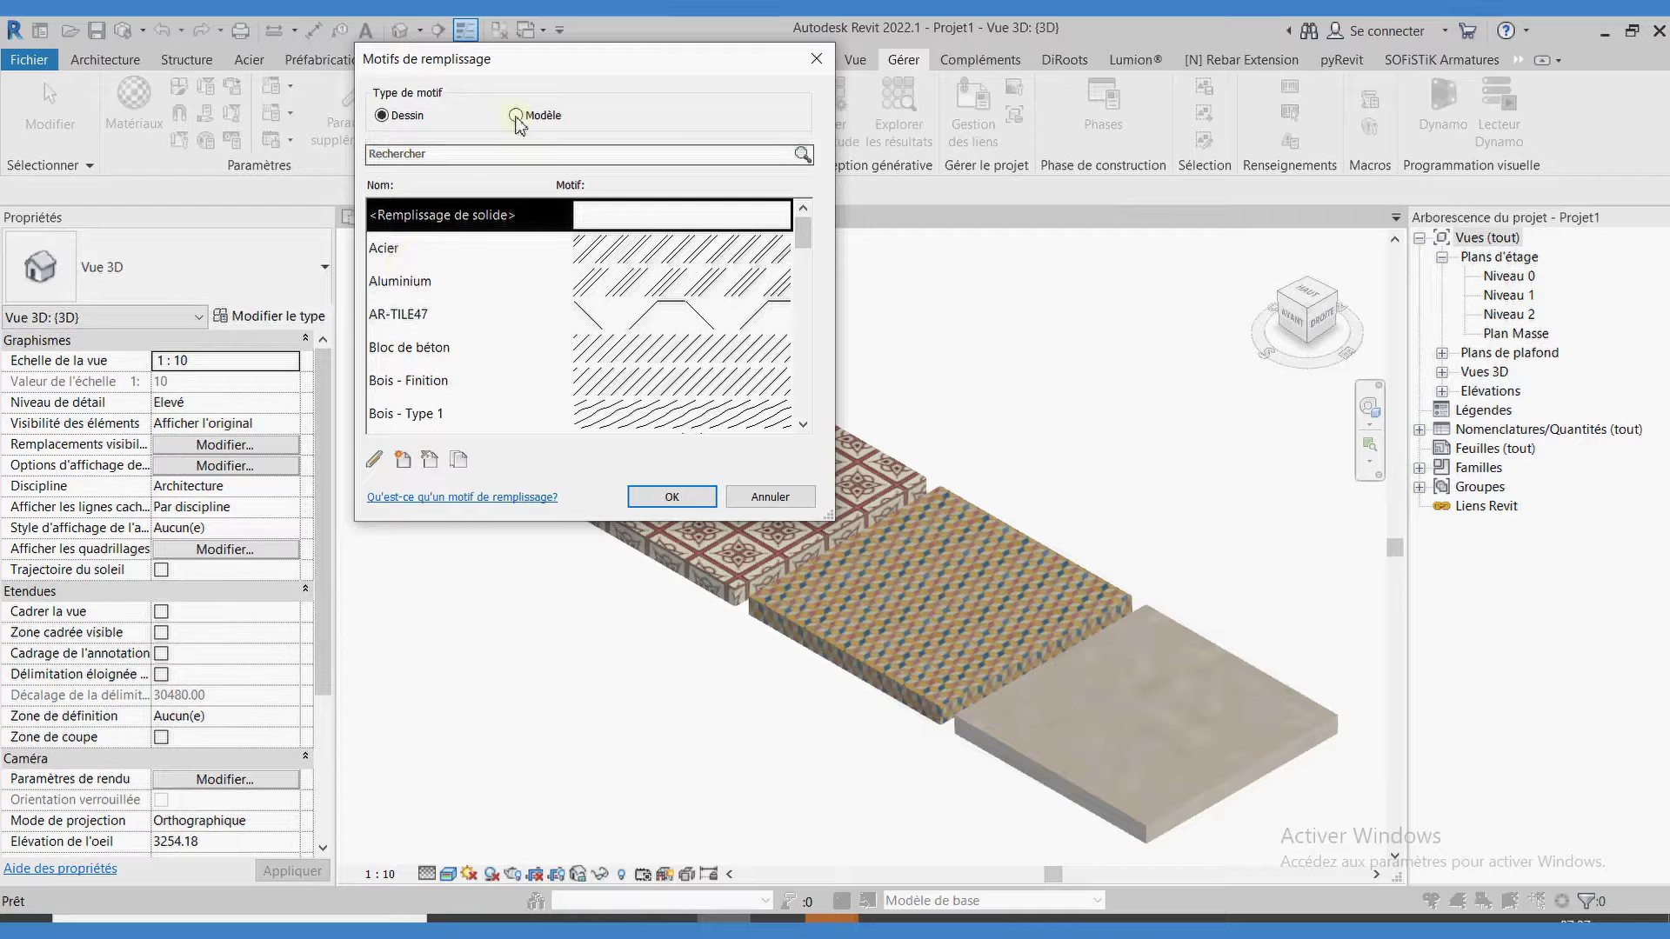
click(516, 117)
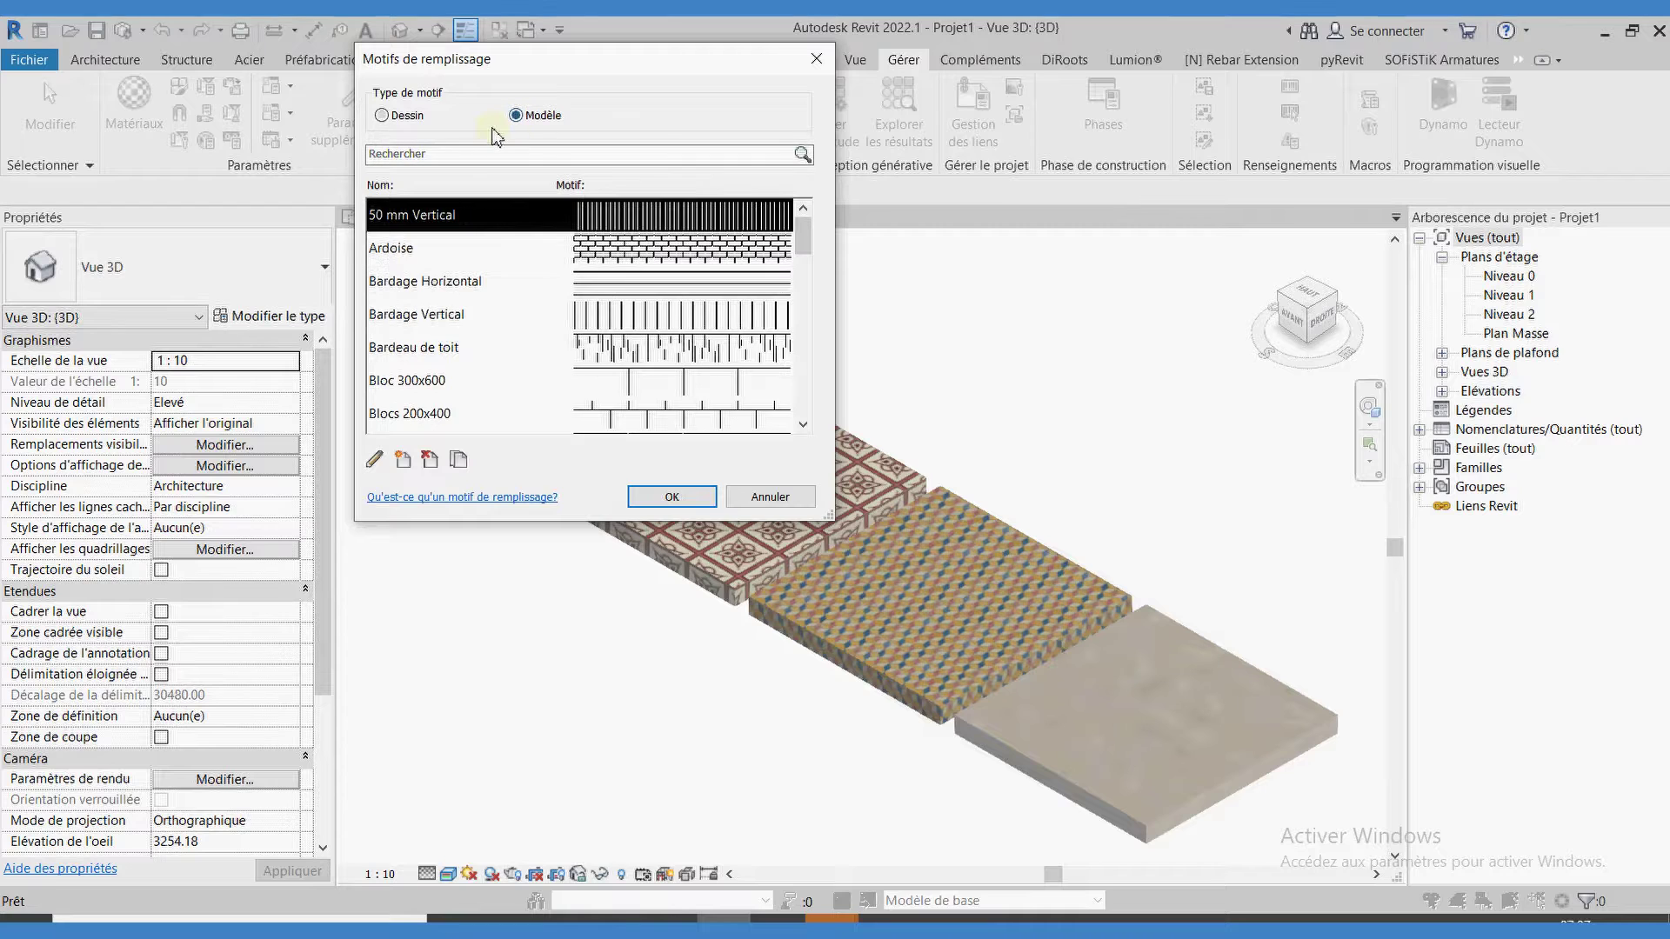
click(683, 501)
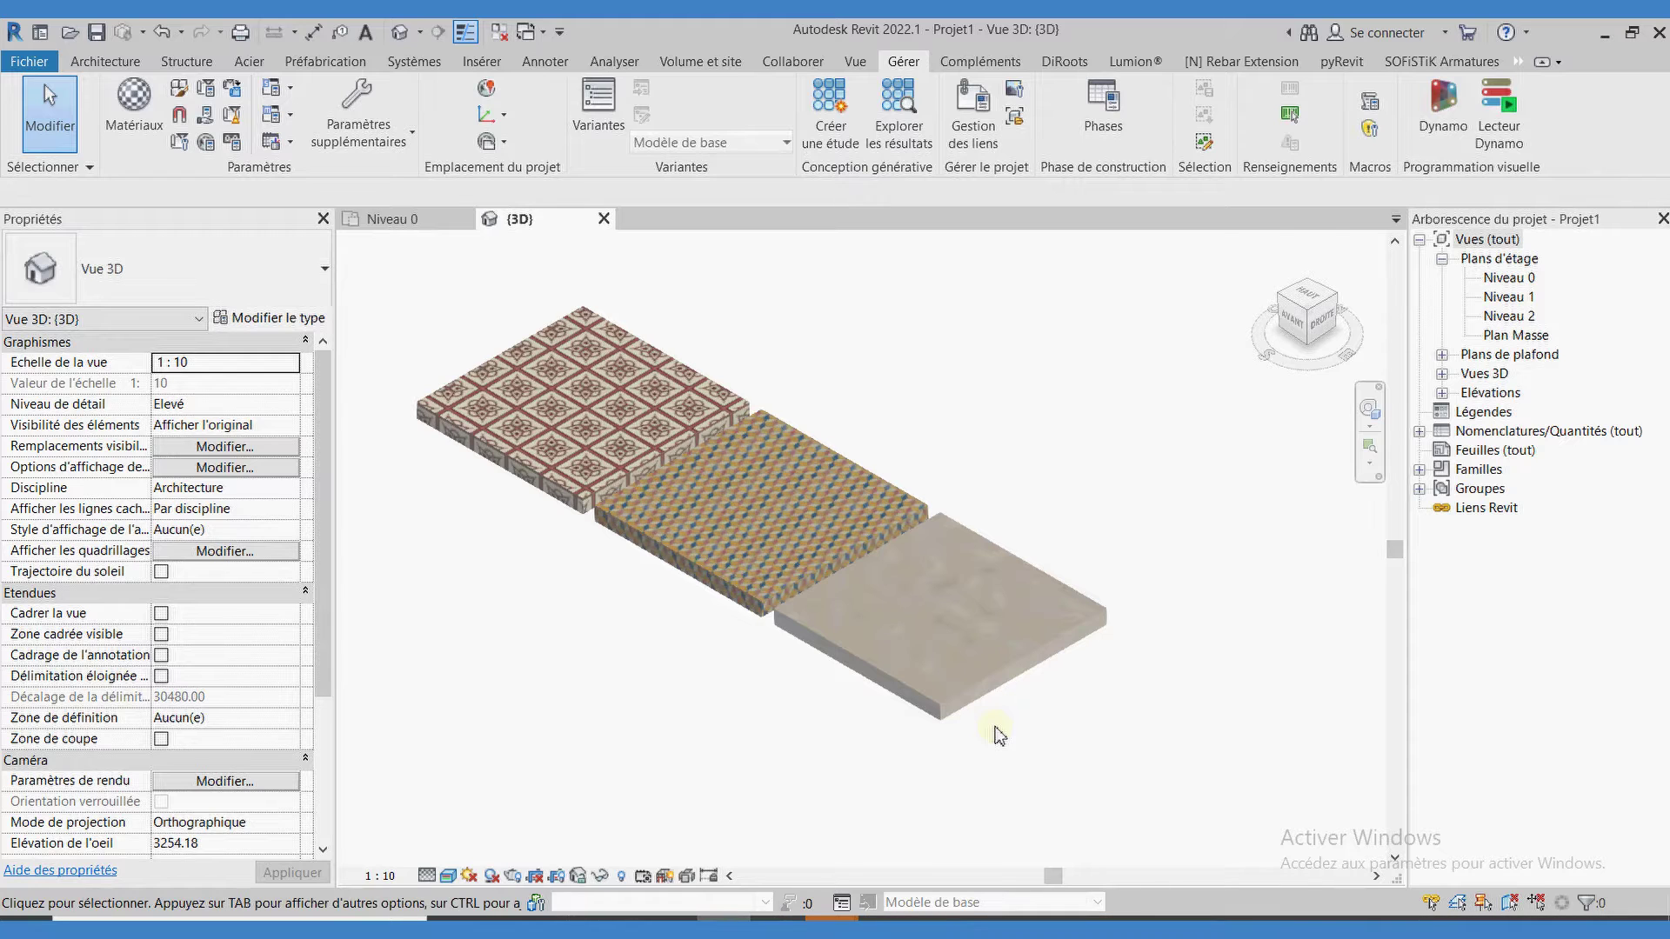
- Switch the 3D view's visual style to Ligne cachée (hidden line)
click(985, 695)
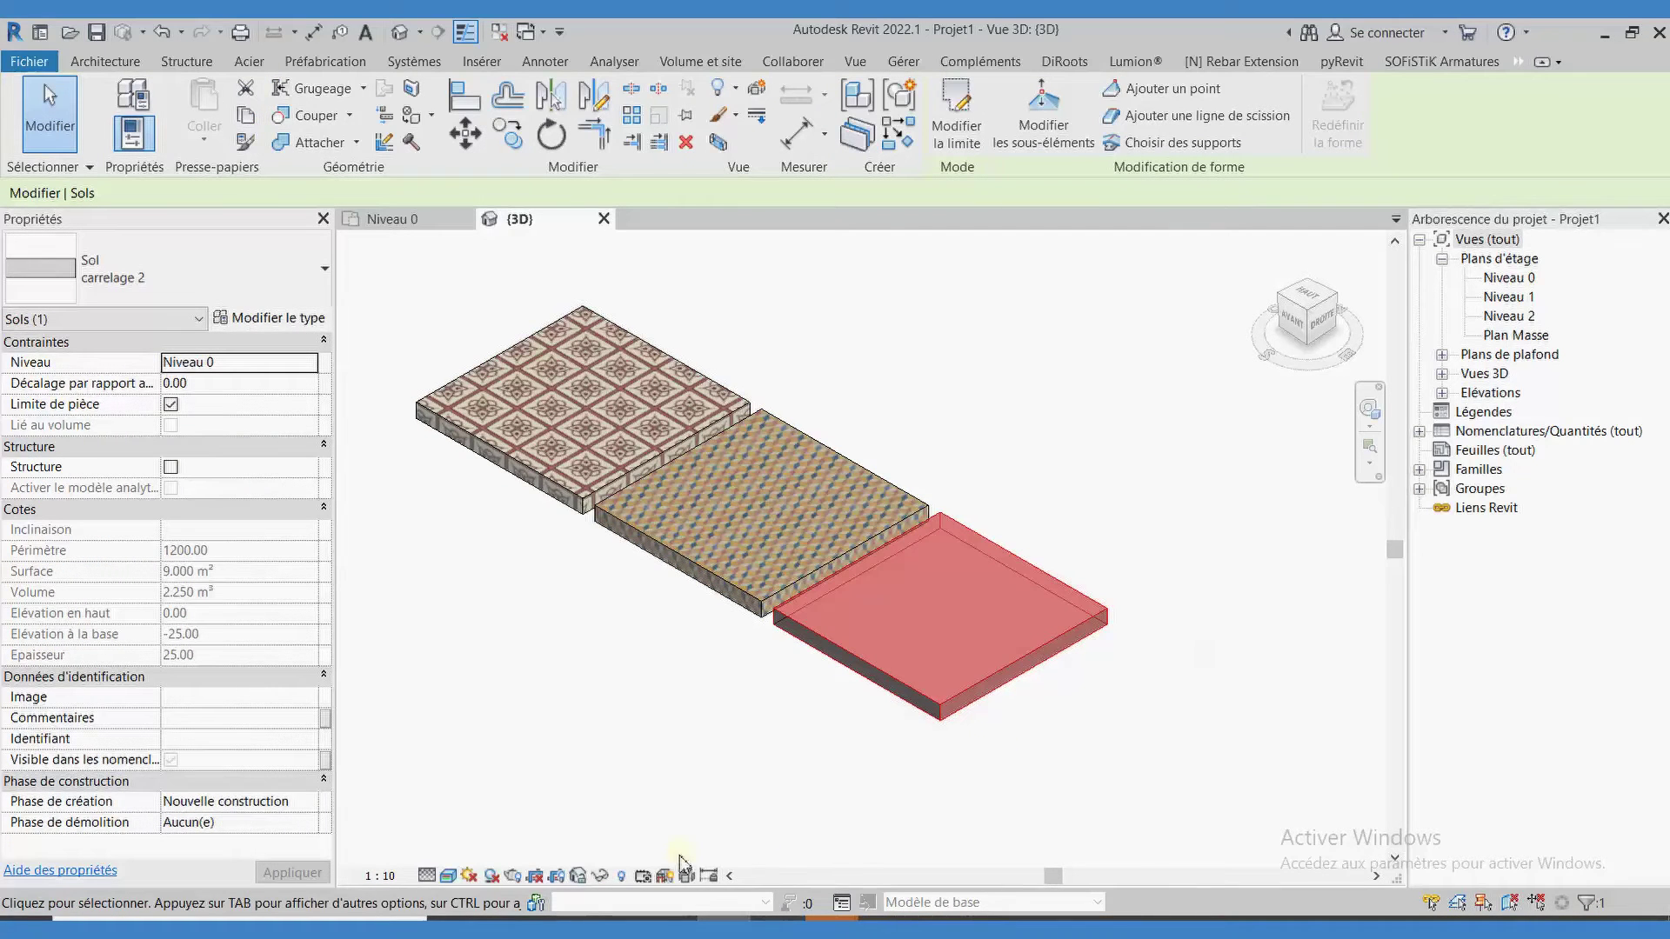
click(449, 875)
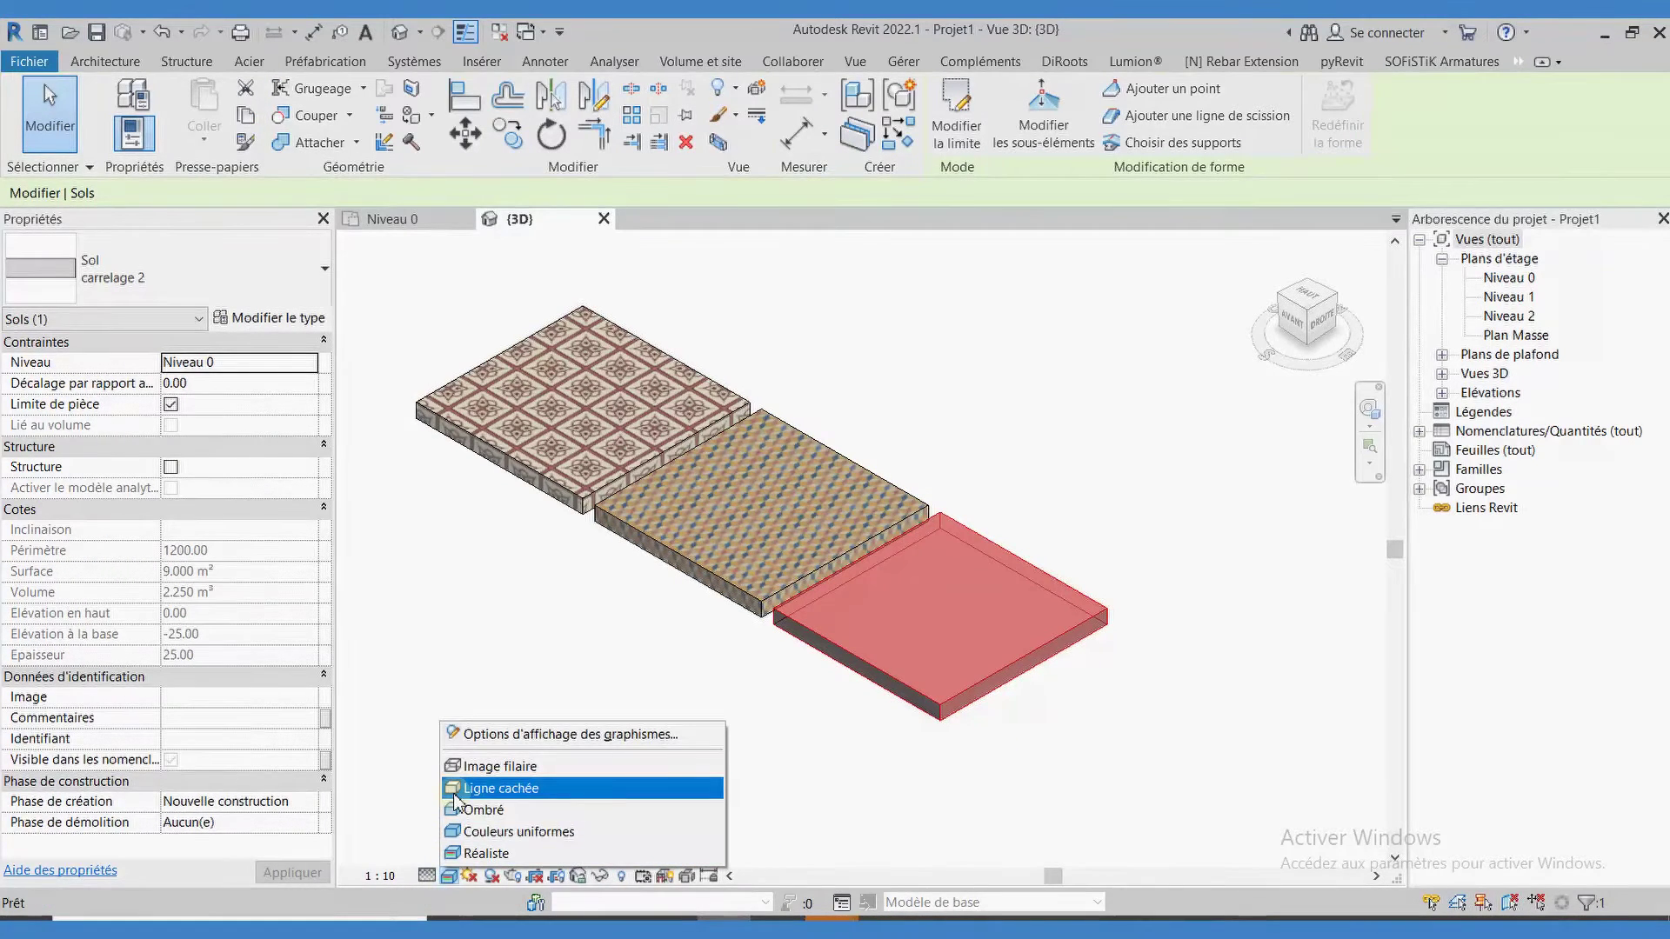
click(500, 788)
click(995, 764)
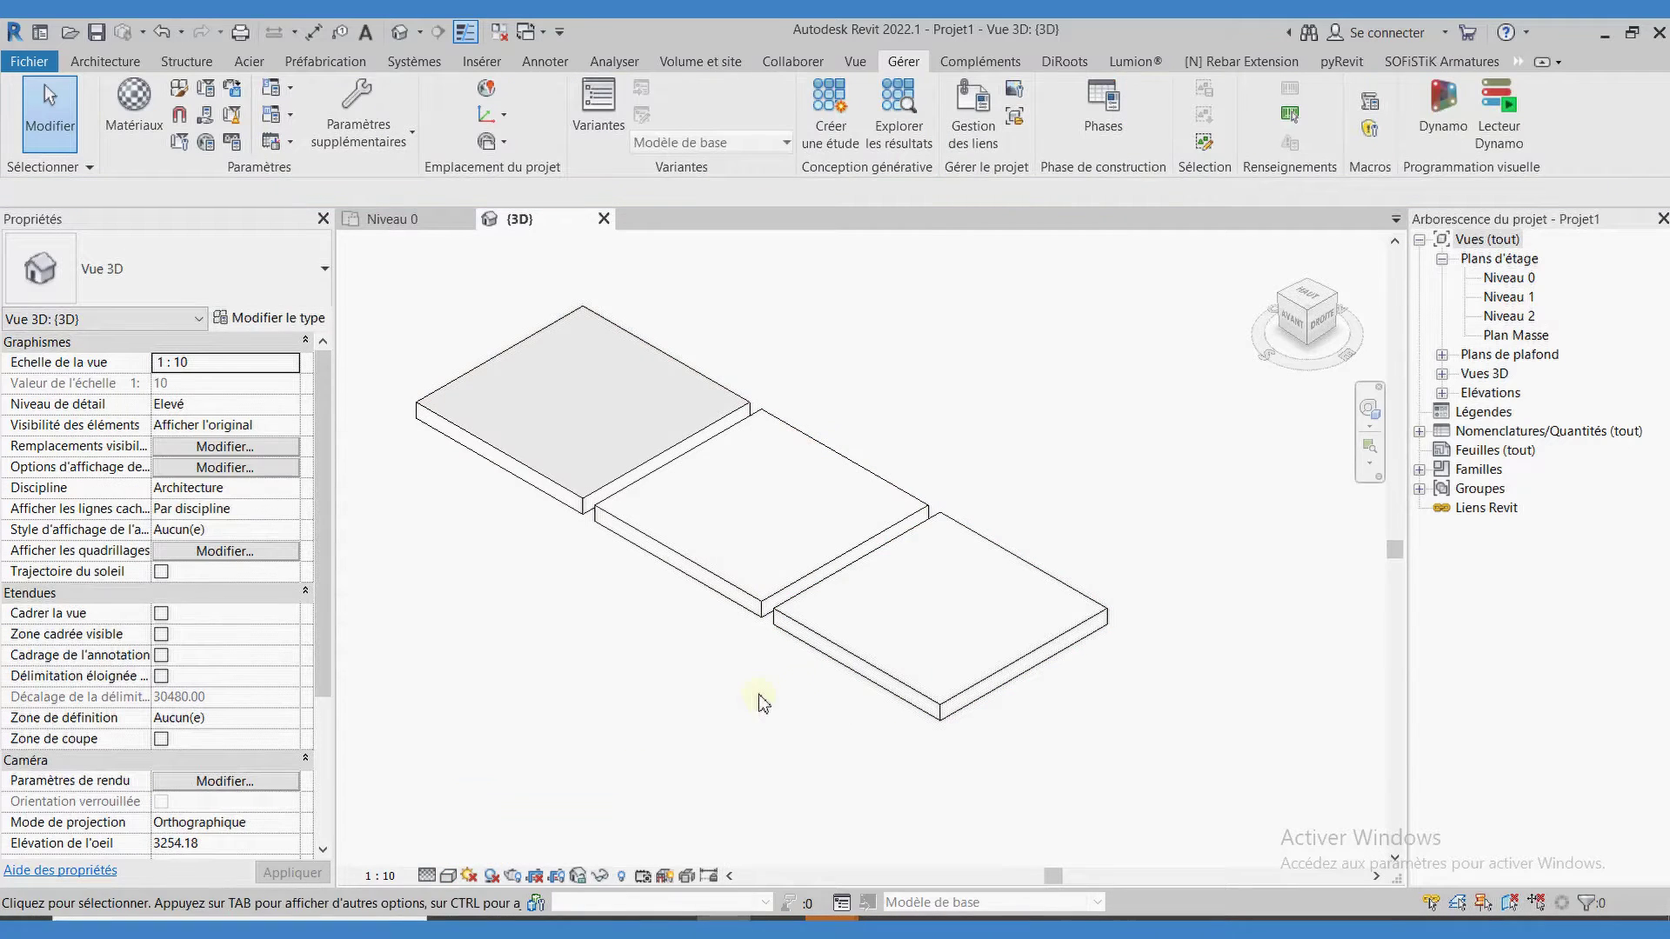
- Open the Béton, coulé sur place material of the carrelage 2 floor's structure layer
click(939, 696)
click(268, 317)
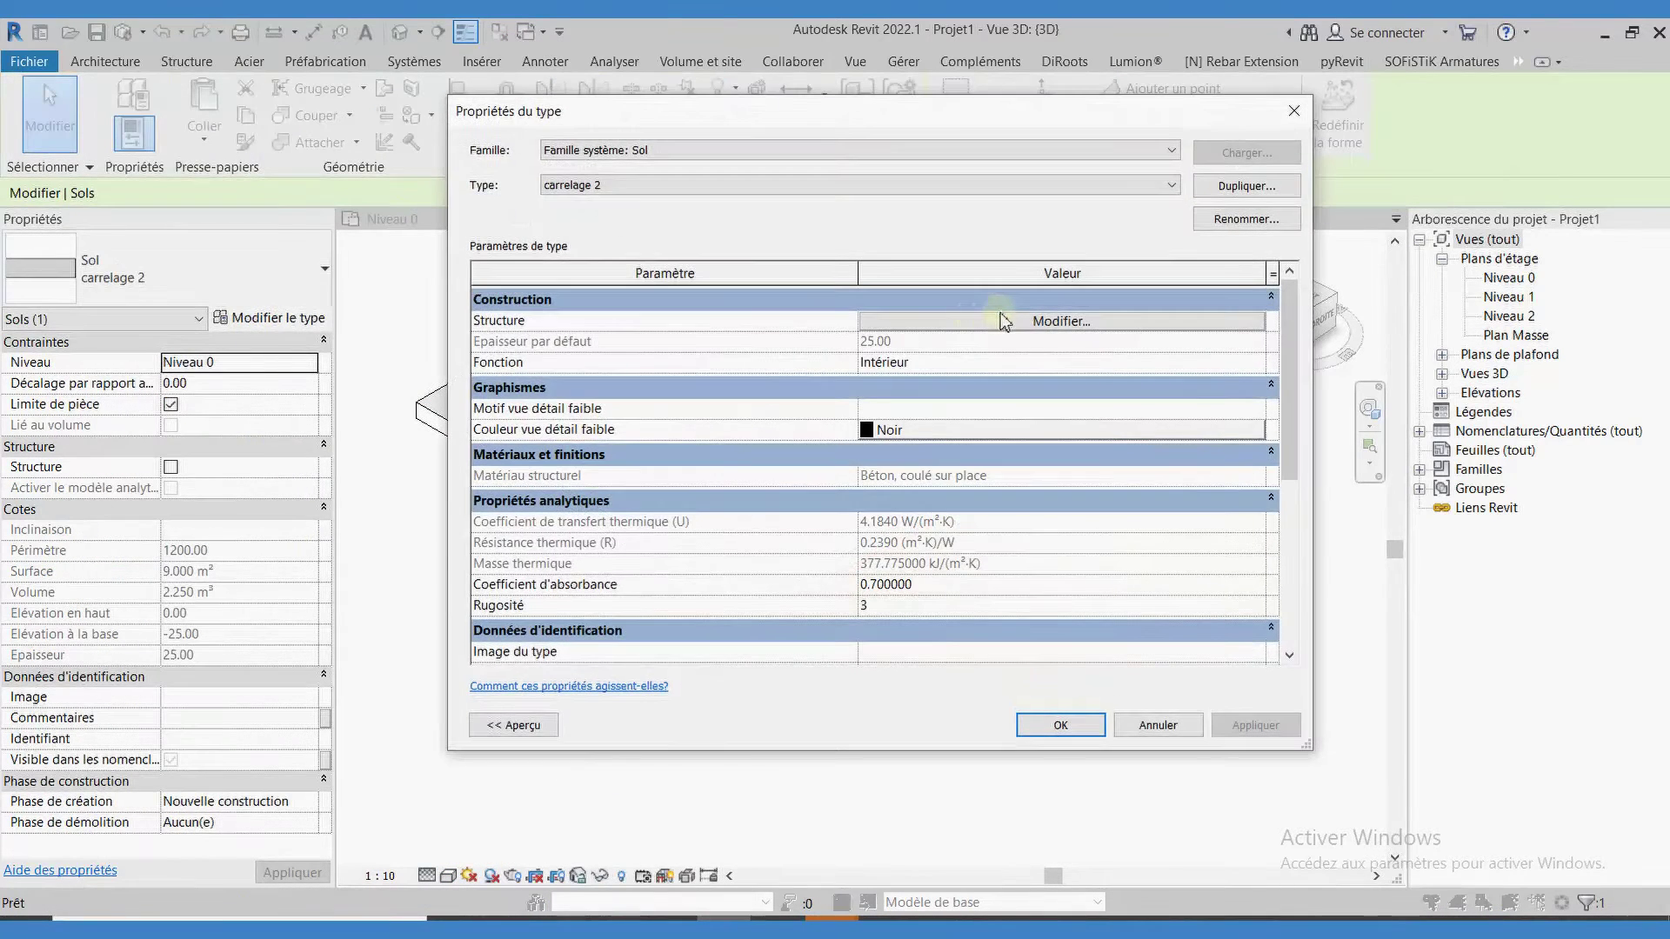
click(1002, 322)
click(753, 337)
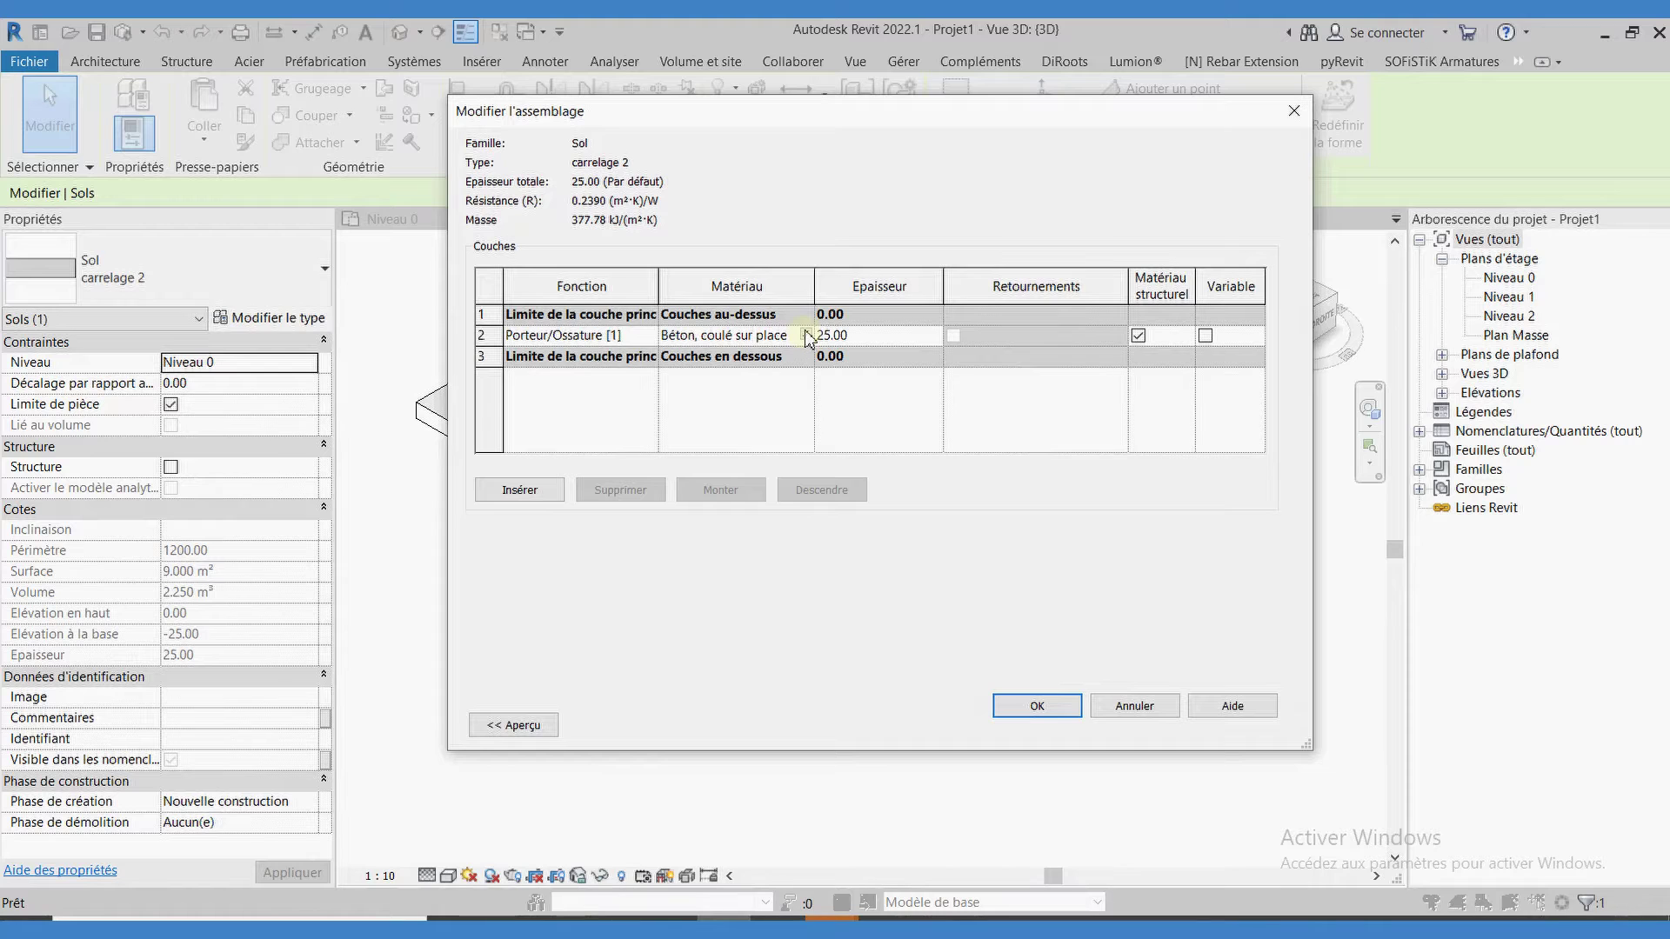
click(805, 336)
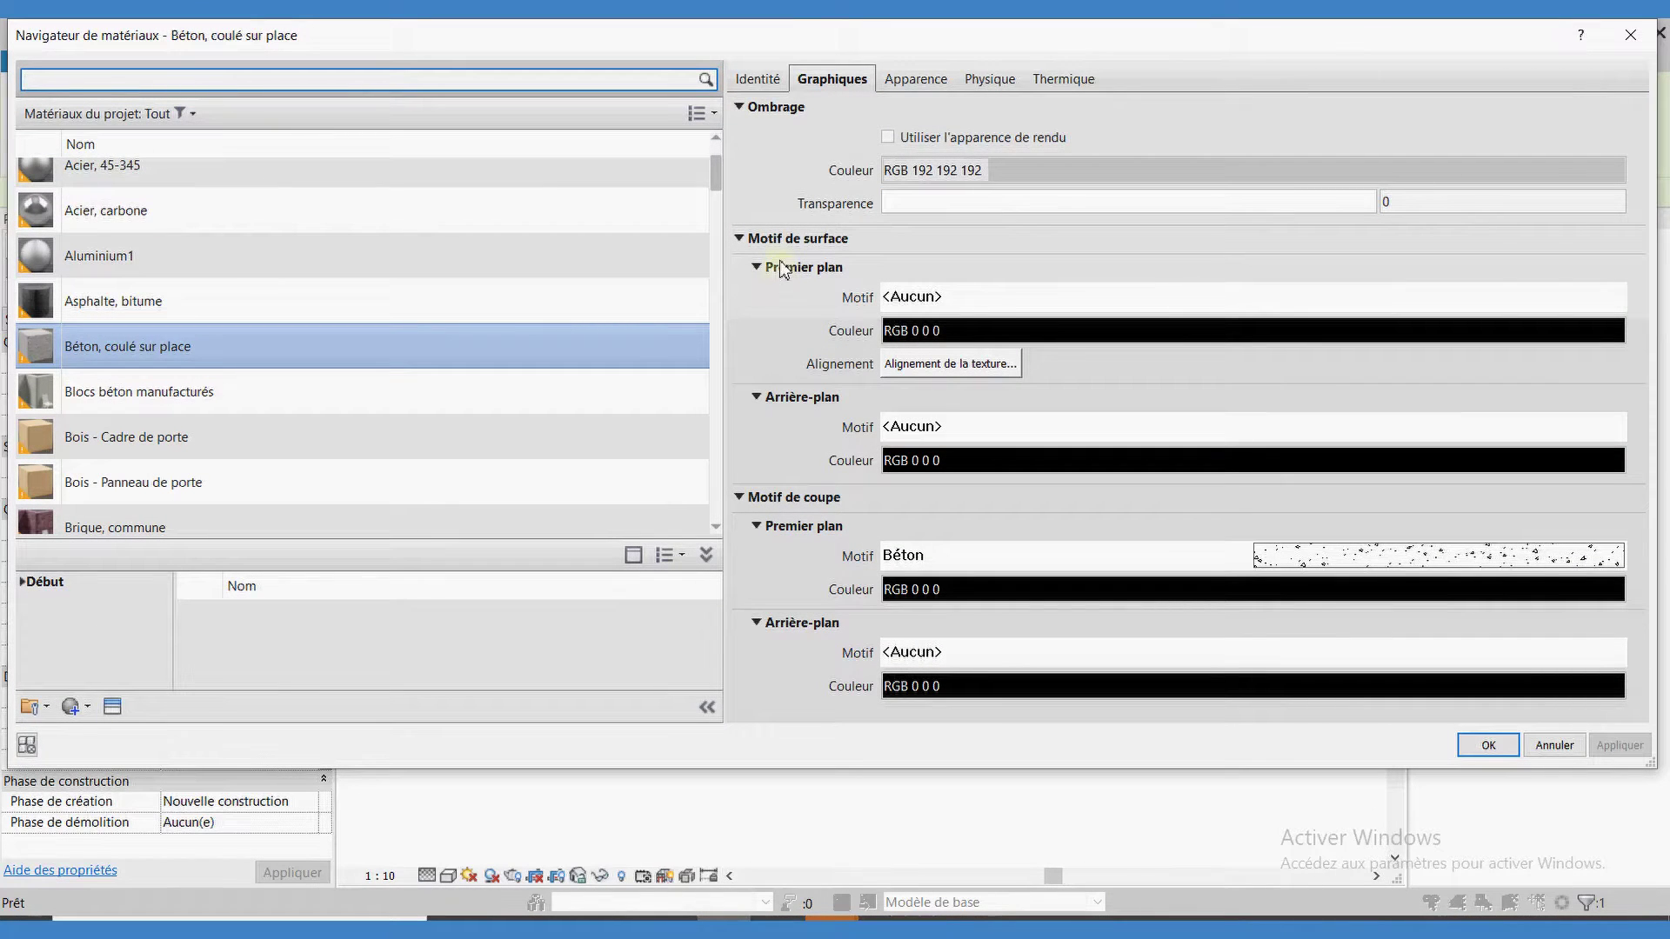
- Set the material's surface foreground pattern to carrelage and confirm all dialogs
click(918, 298)
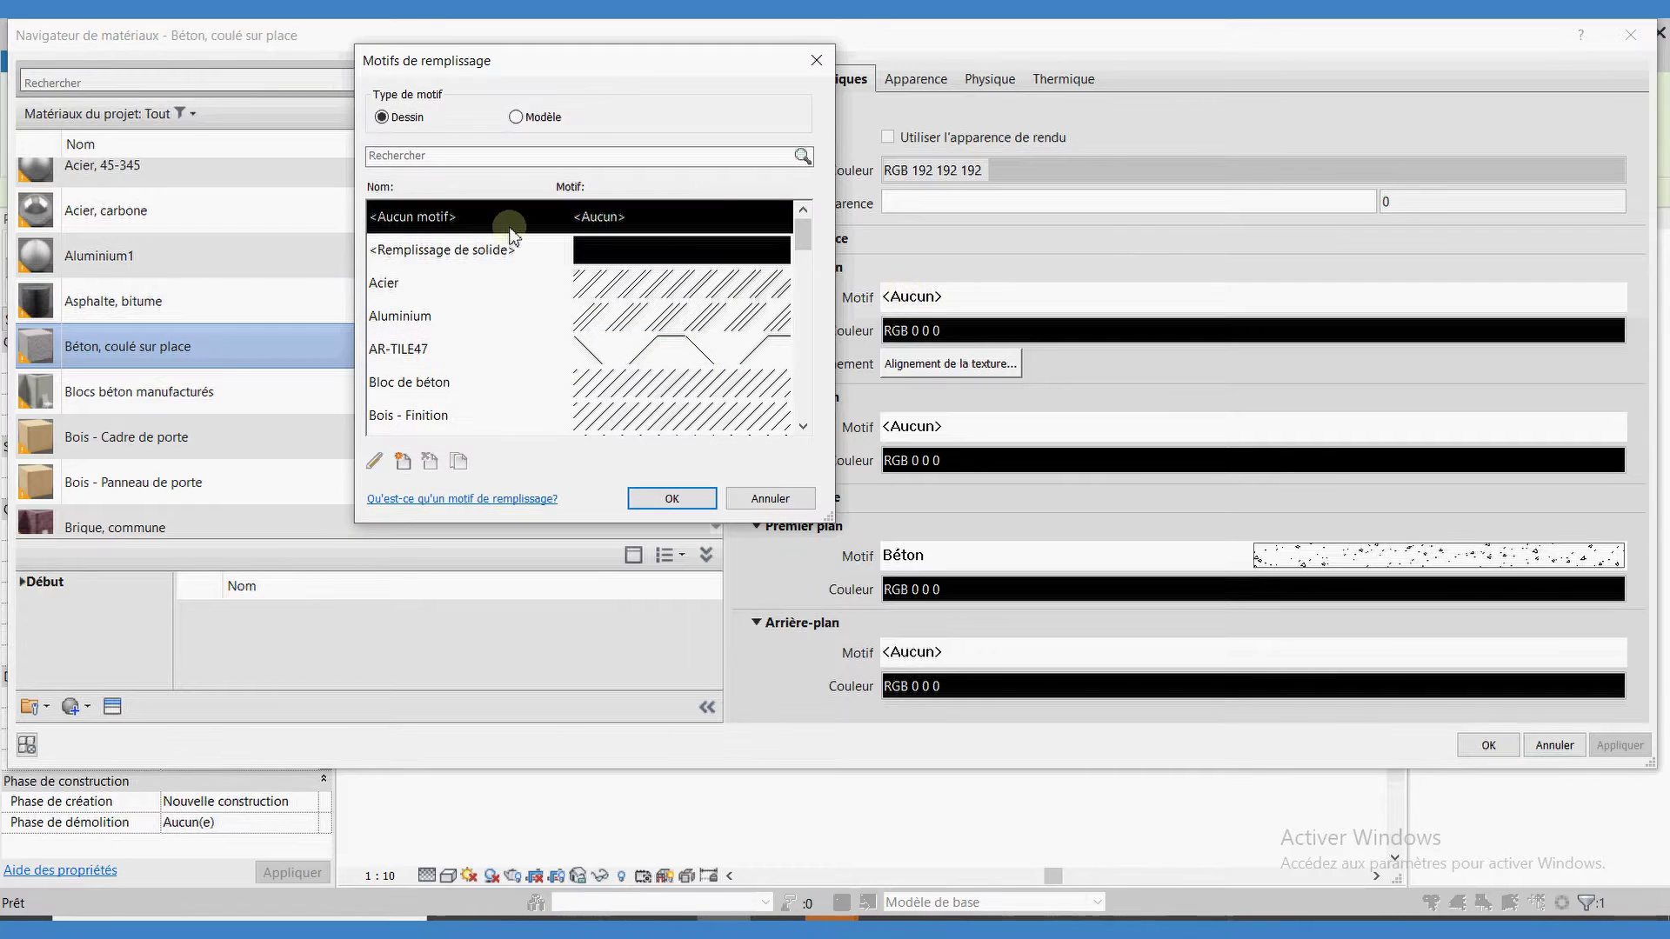
scroll(645, 339, down, 2)
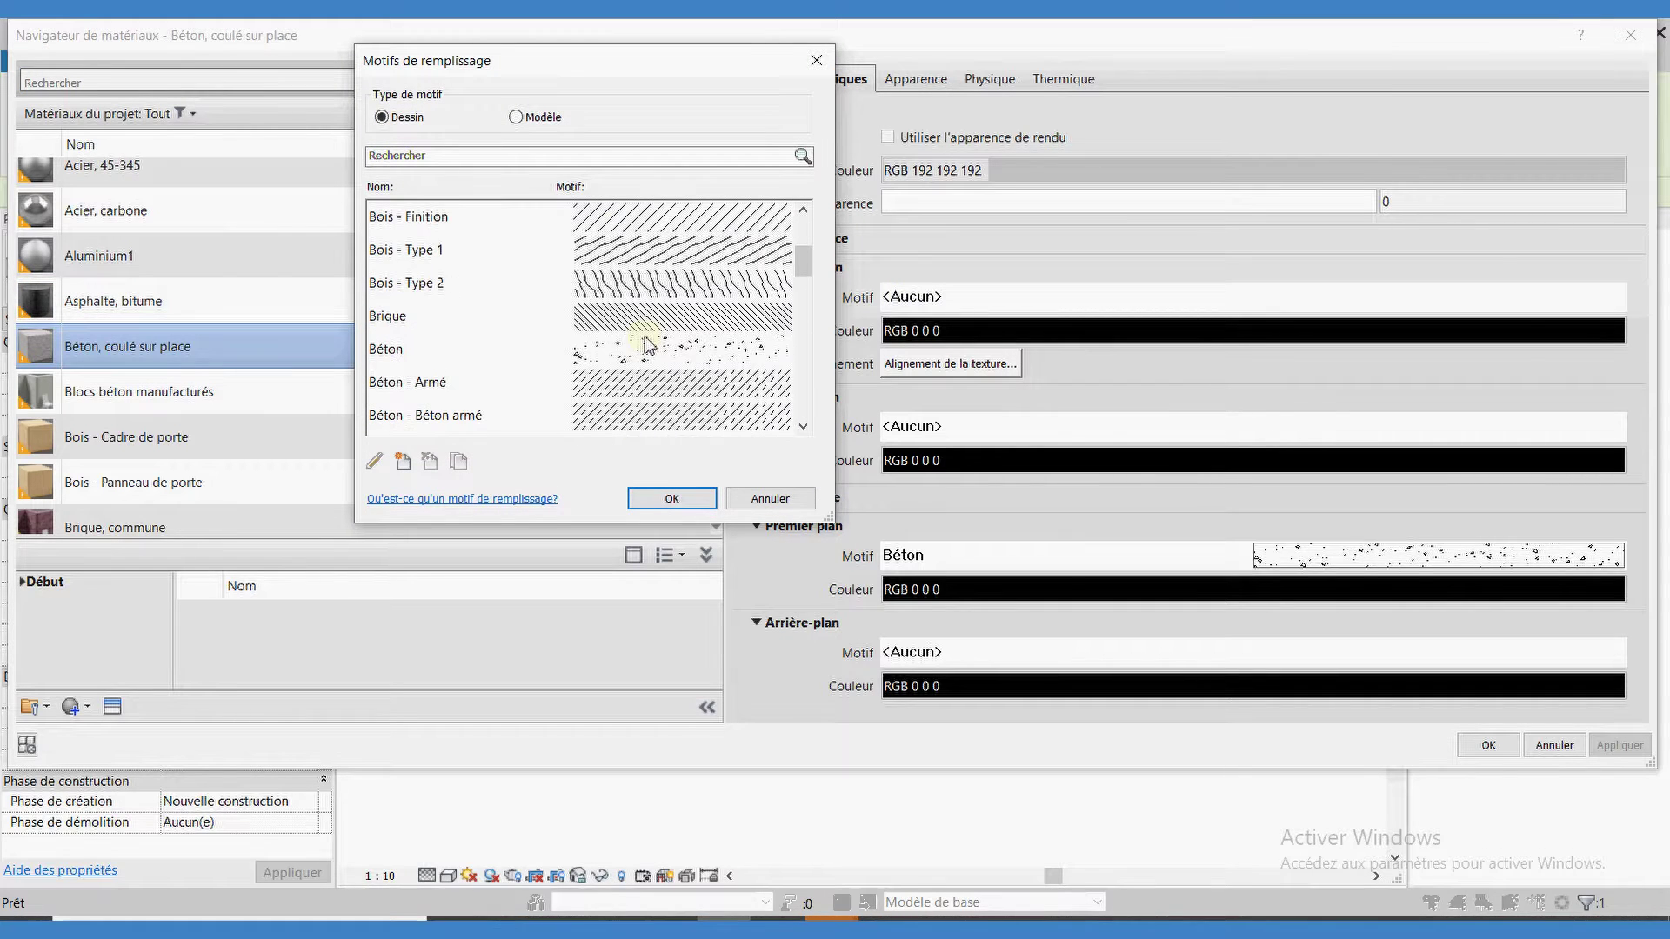
scroll(527, 362, down, 2)
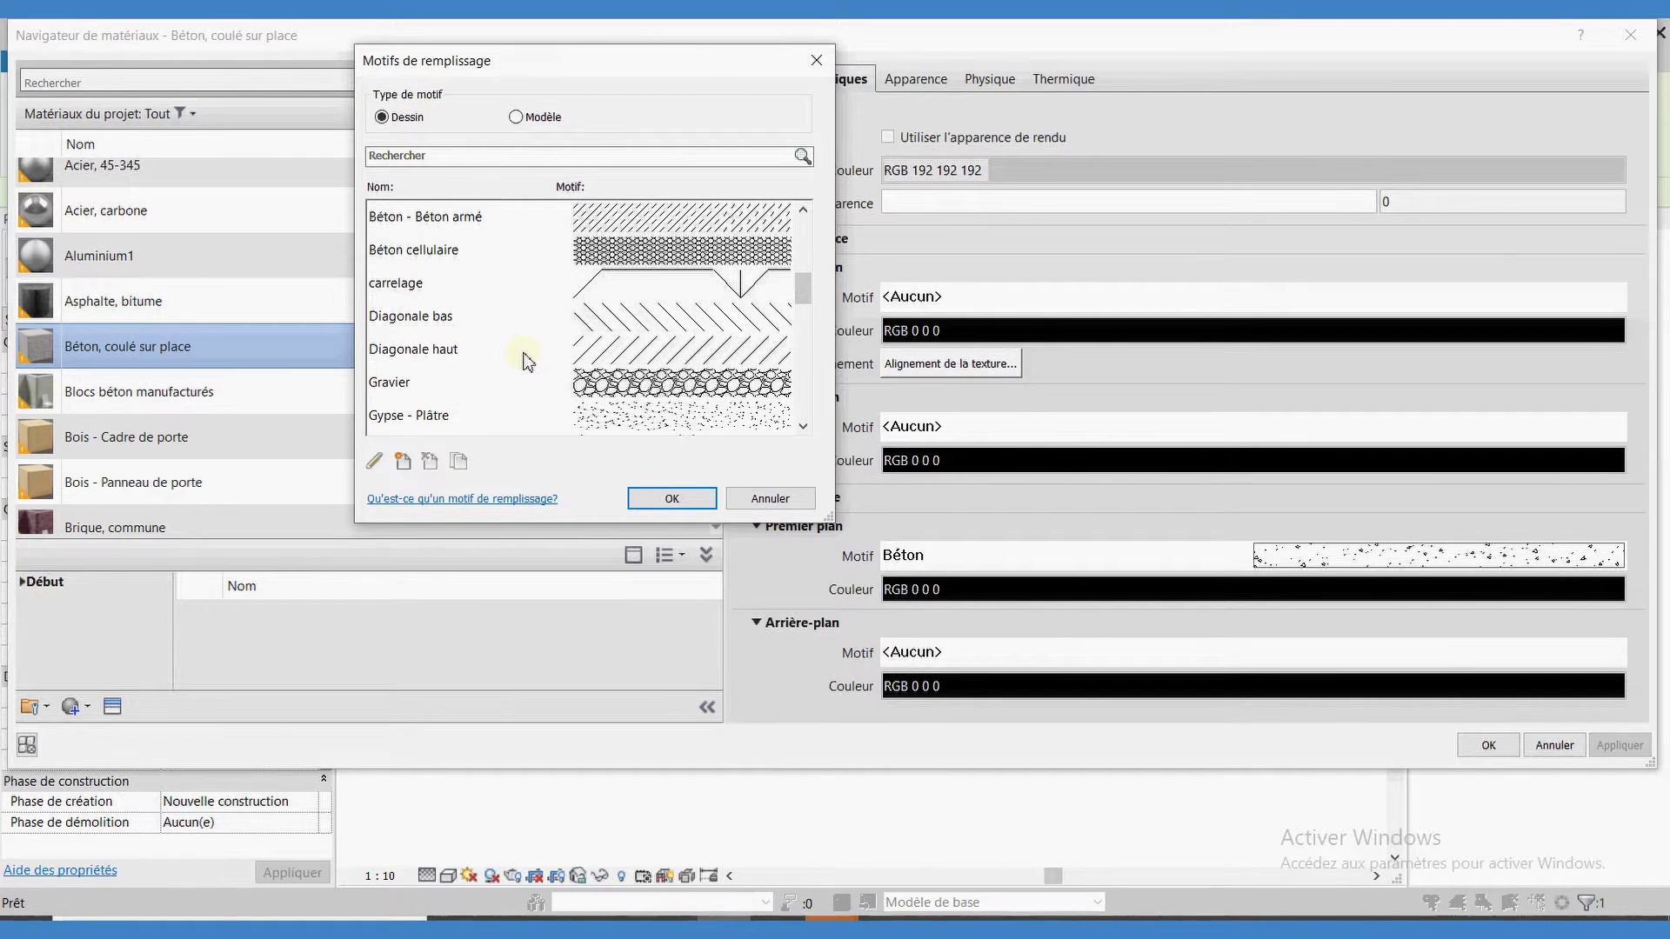
click(408, 294)
click(661, 499)
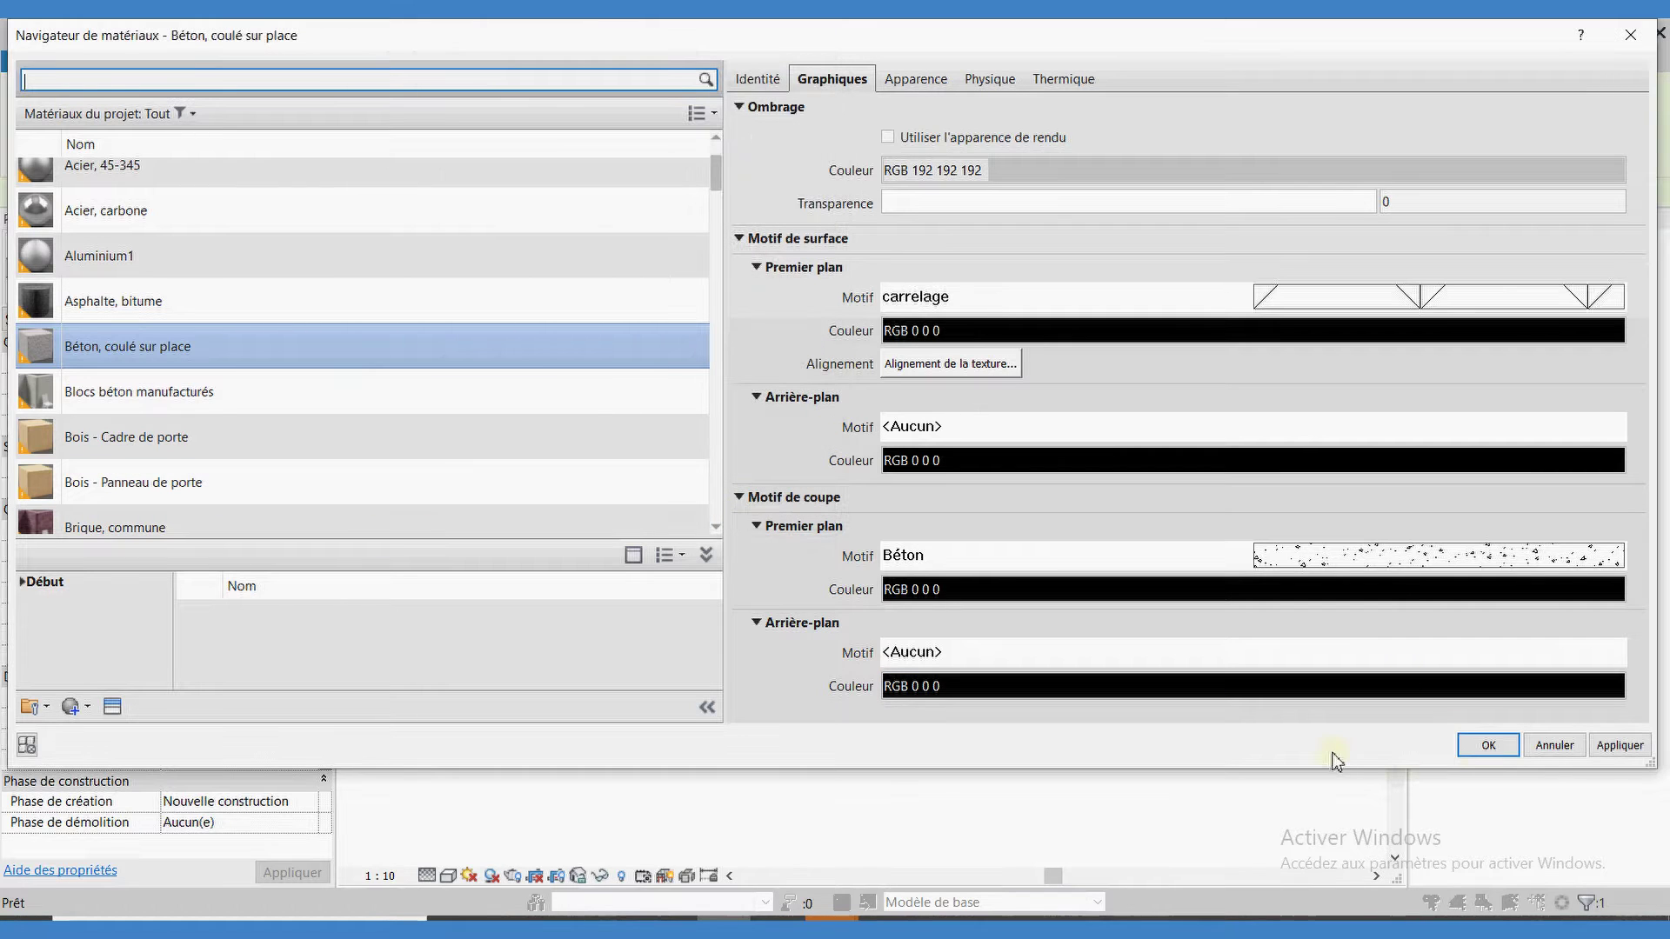
click(1484, 746)
click(1054, 706)
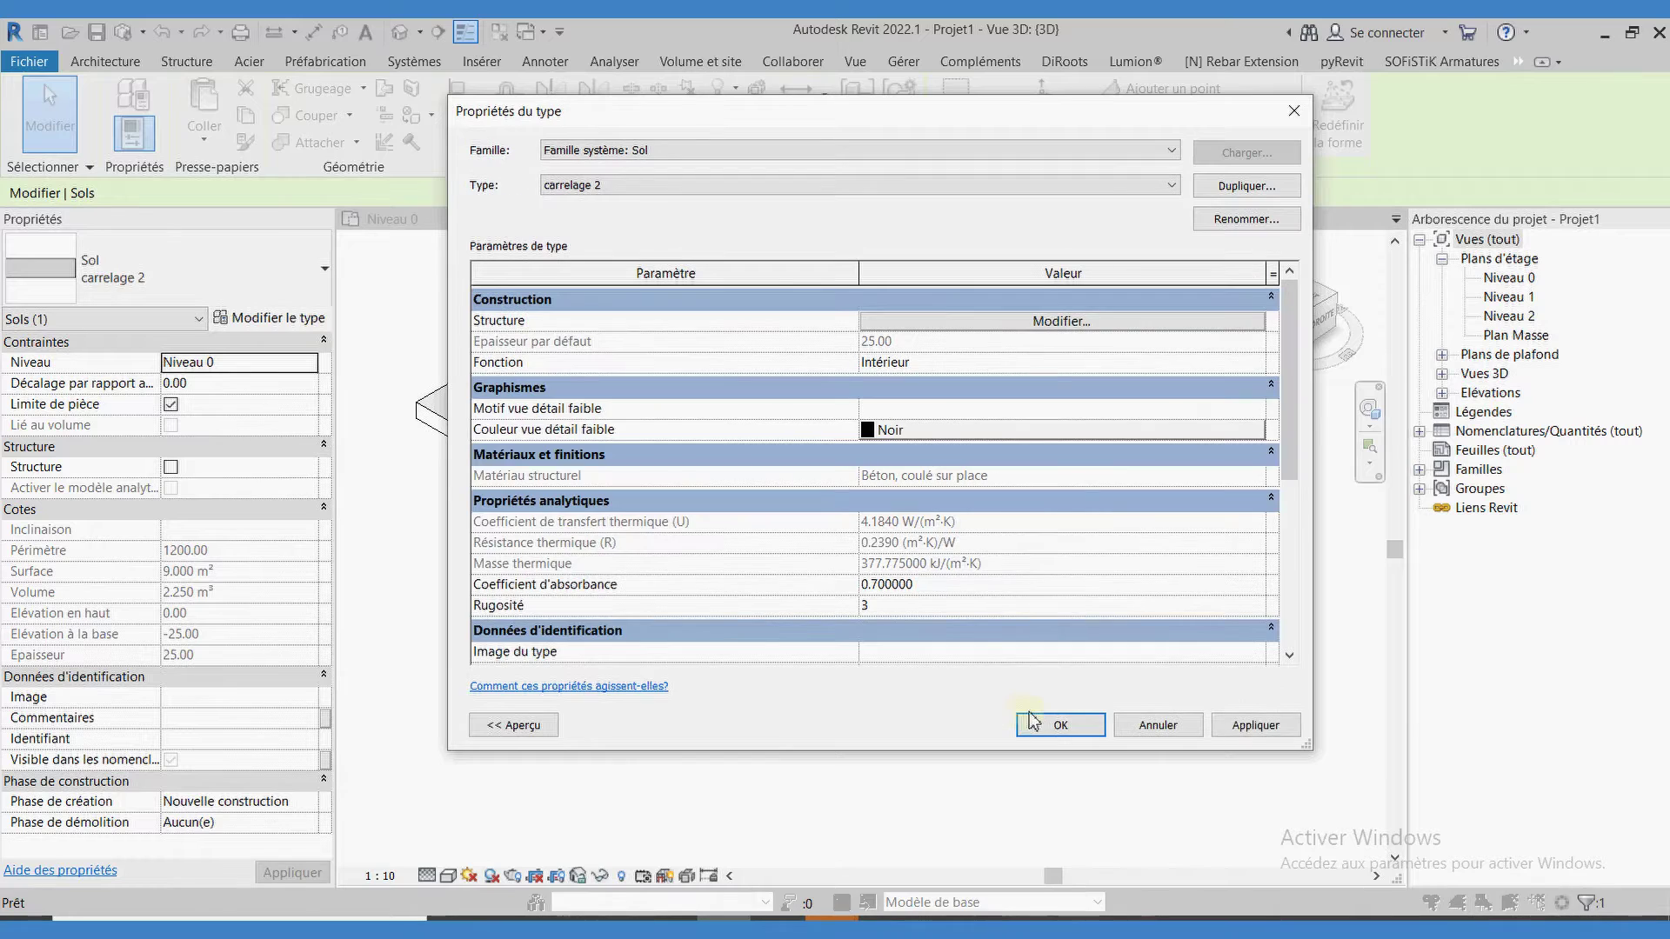
click(1055, 725)
click(1037, 758)
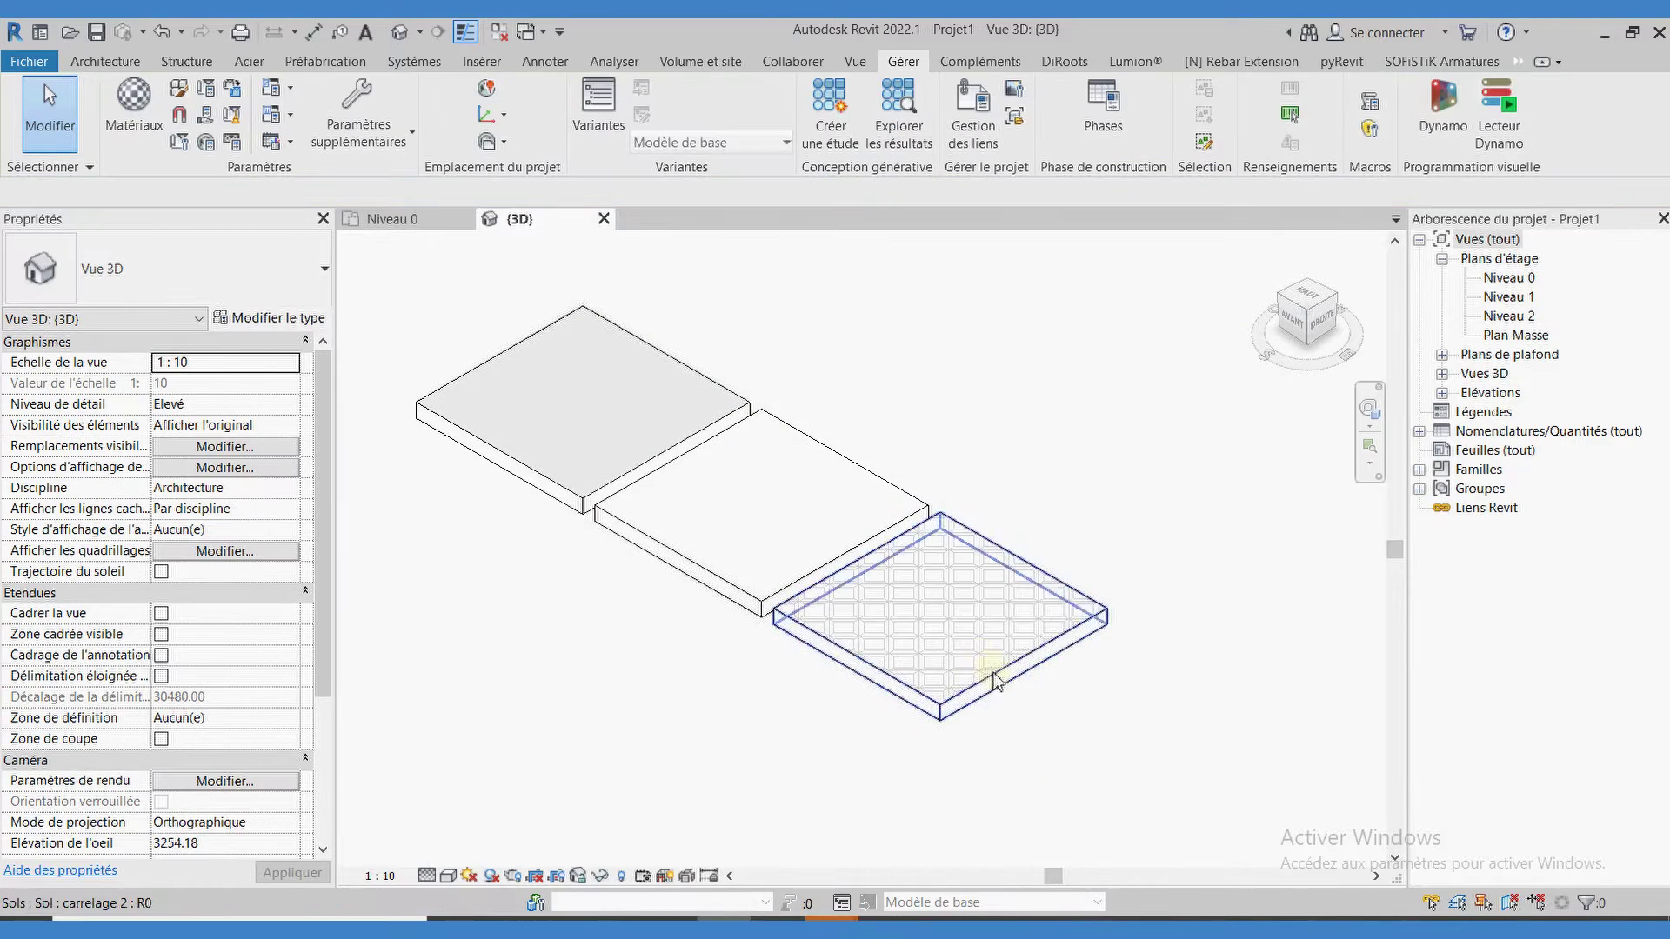
- Change the 3D view scale to 1:100, then 1:50, enlarging the carrelage tiles
scroll(994, 681, up, 3)
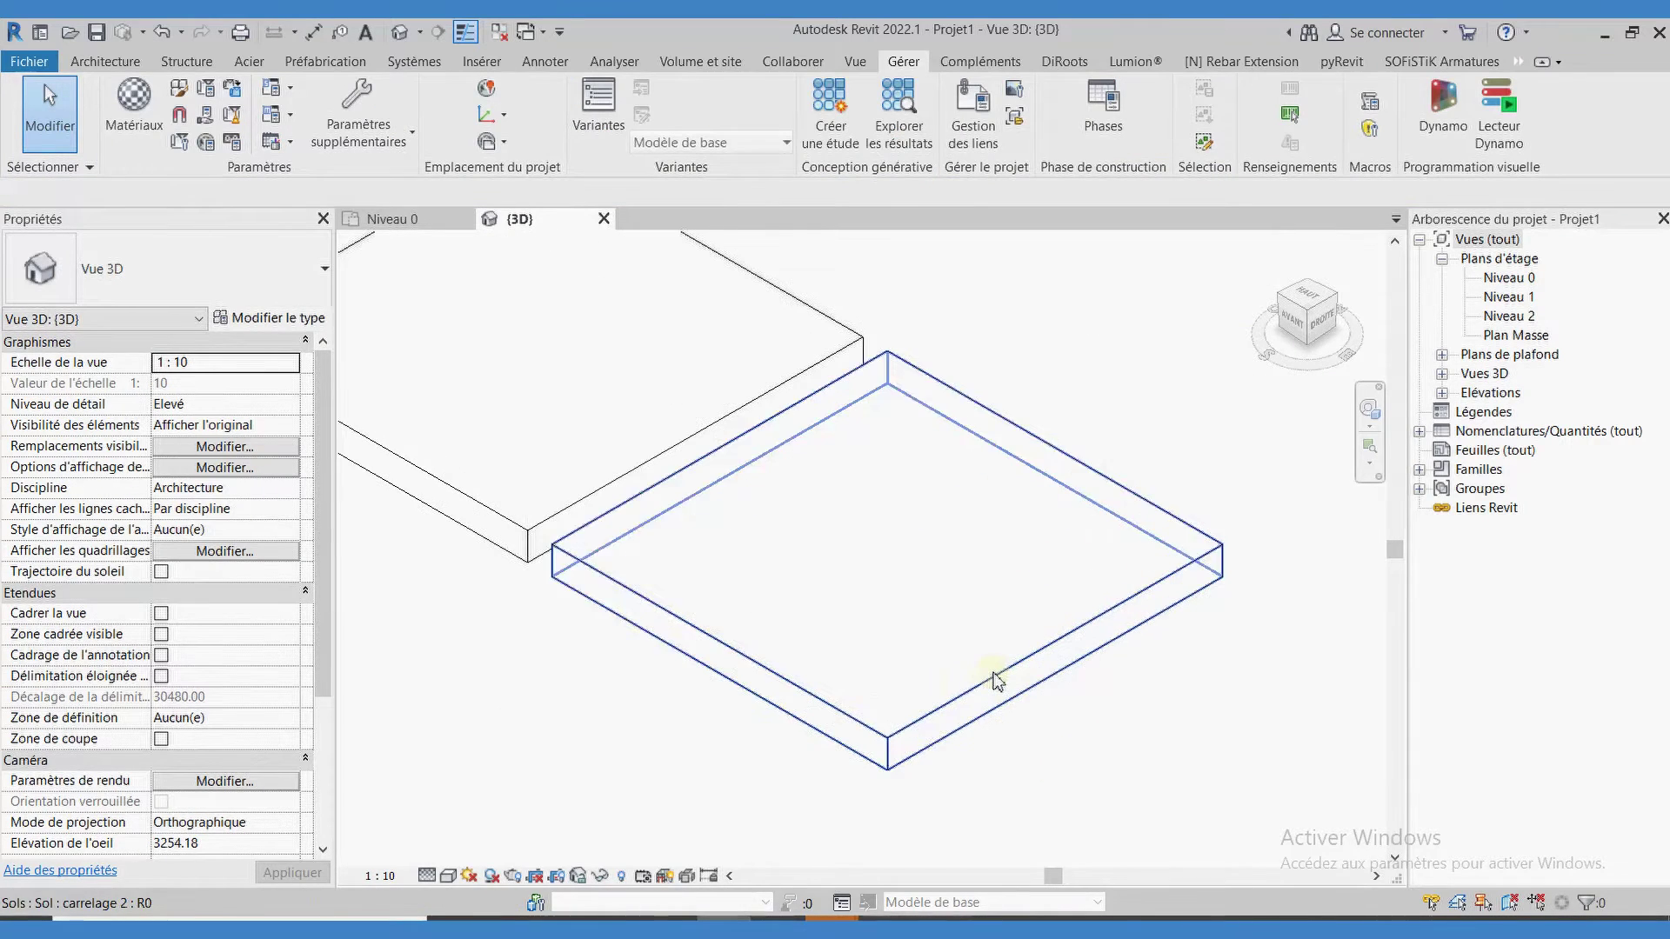
click(379, 877)
click(386, 745)
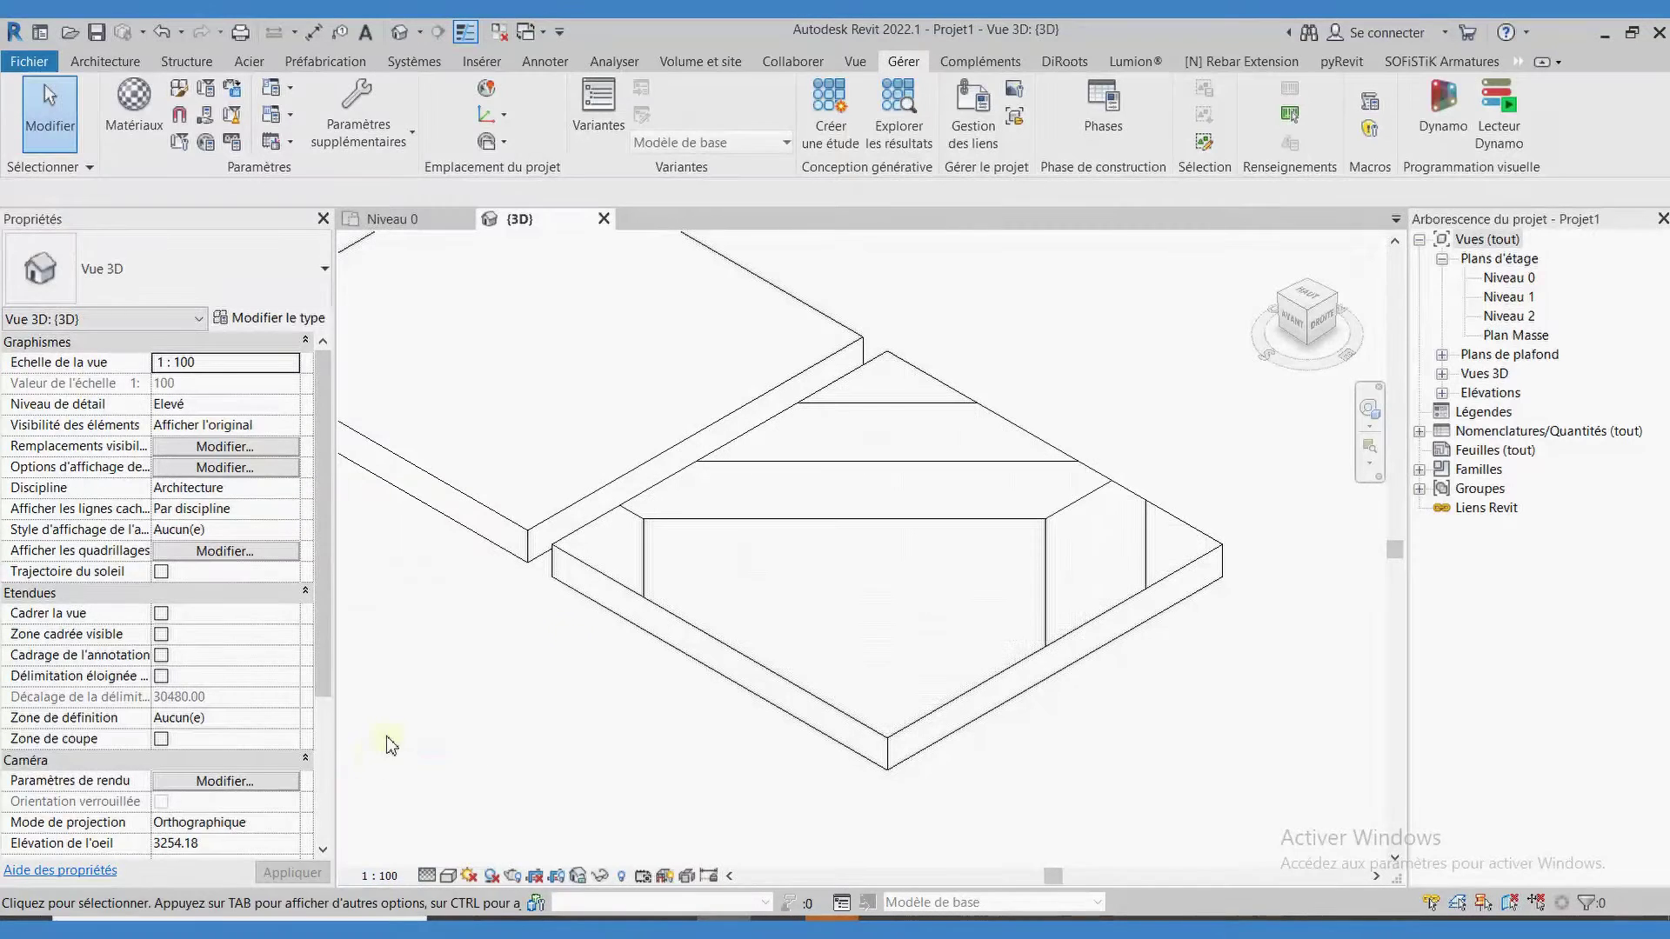
click(388, 876)
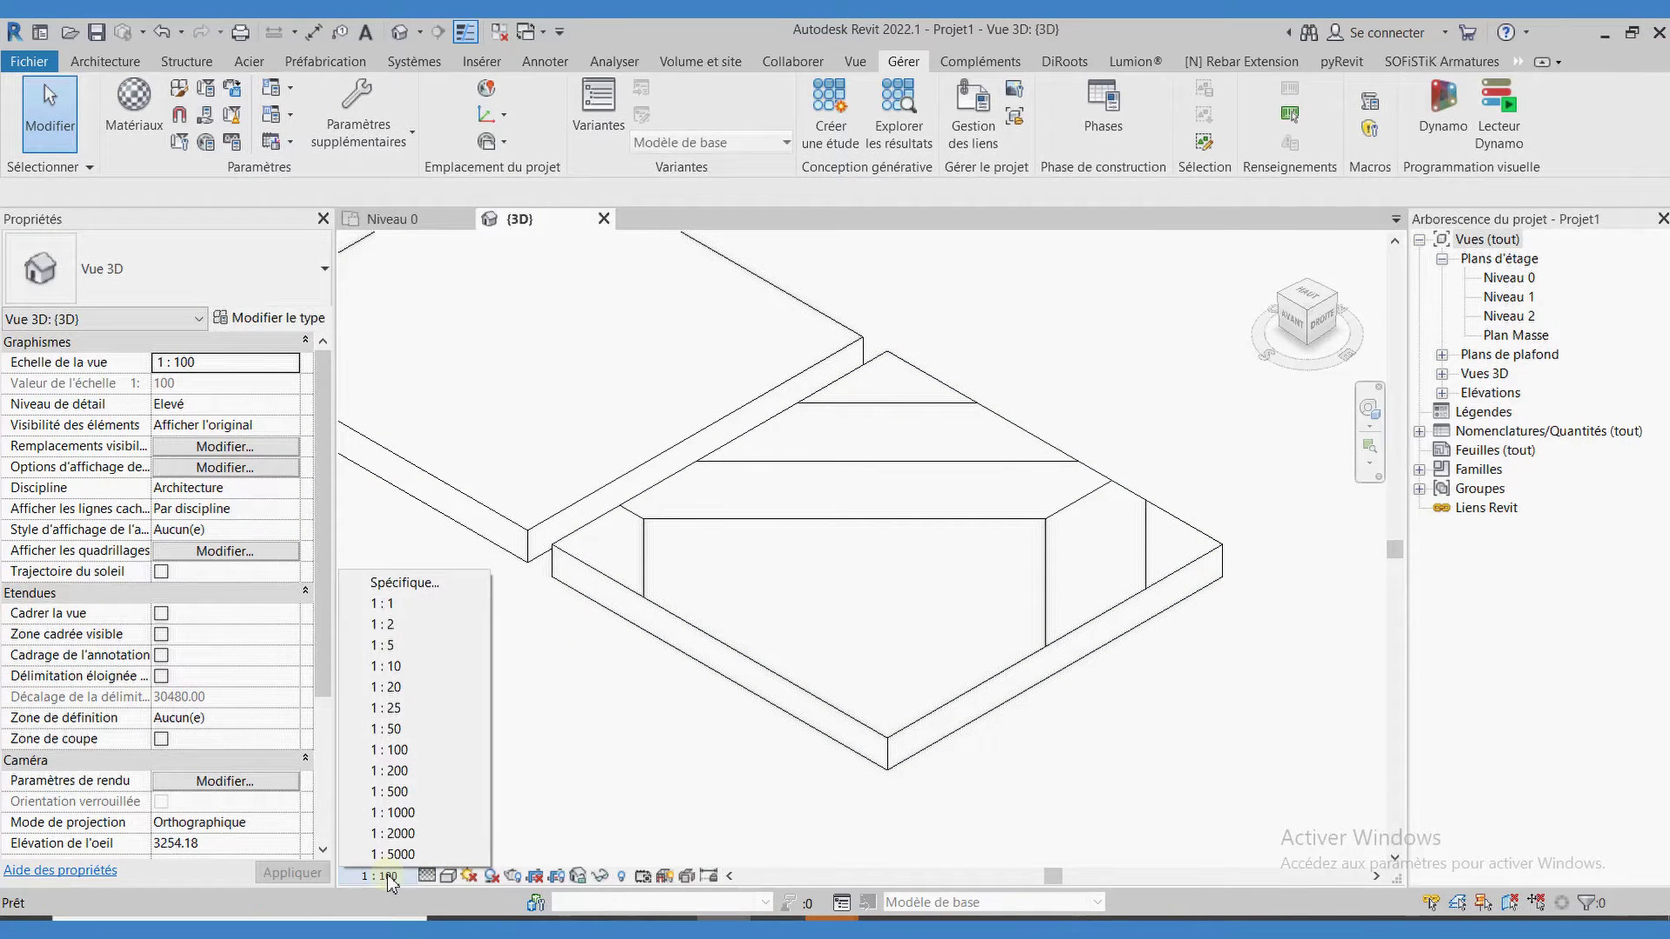
click(384, 731)
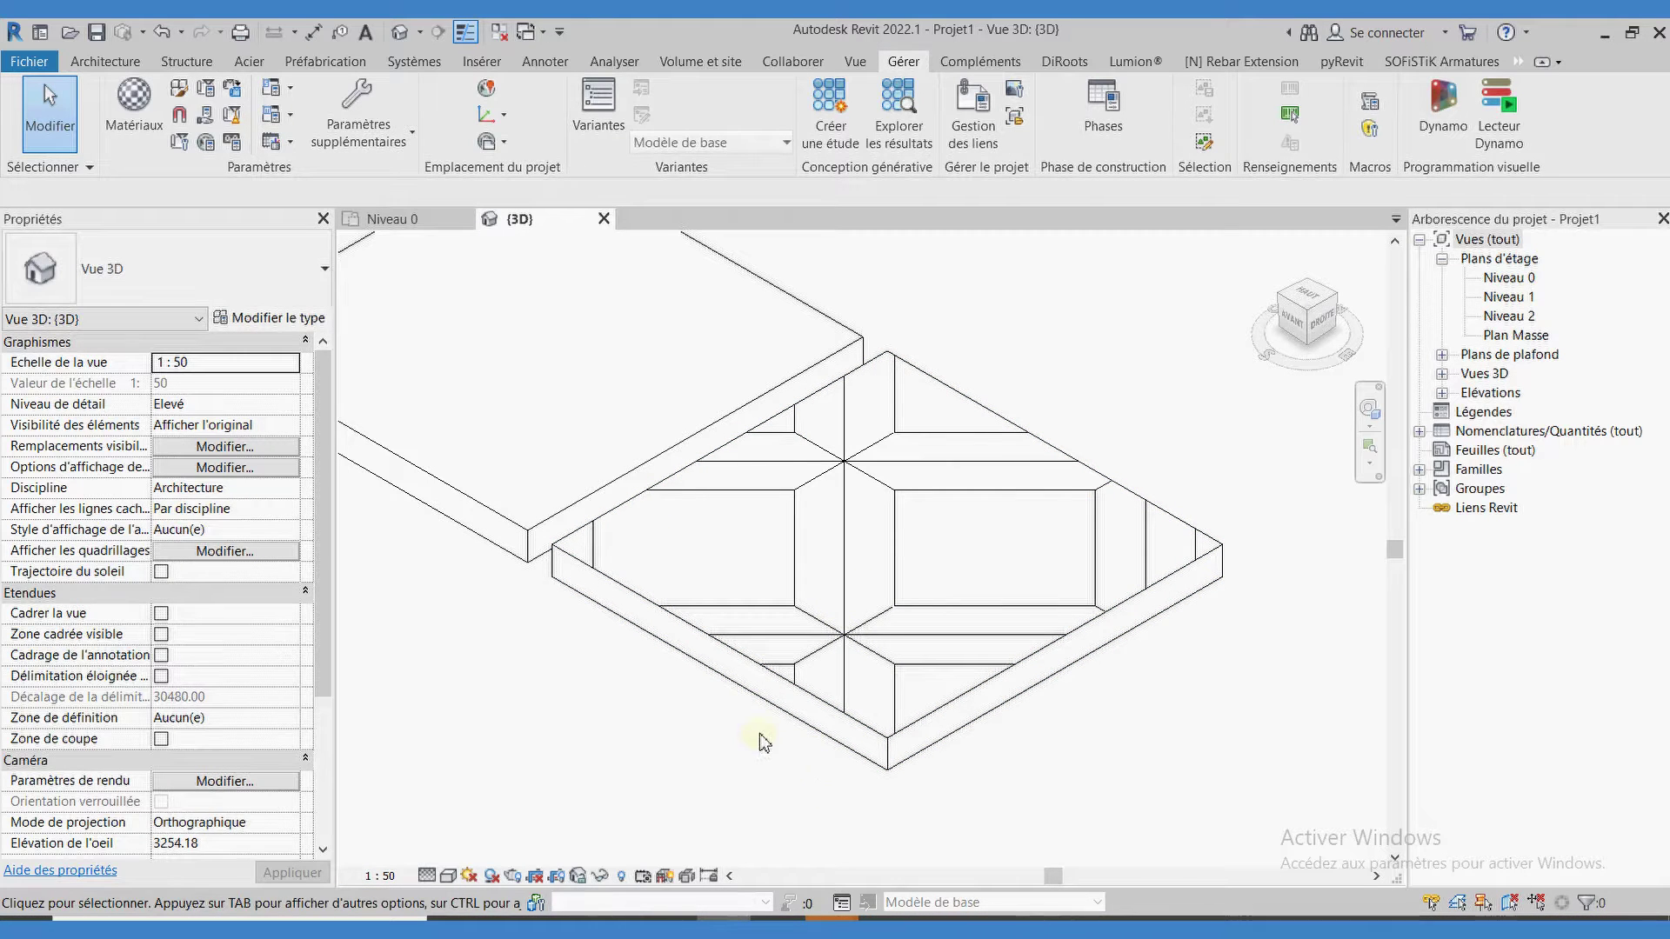
click(843, 725)
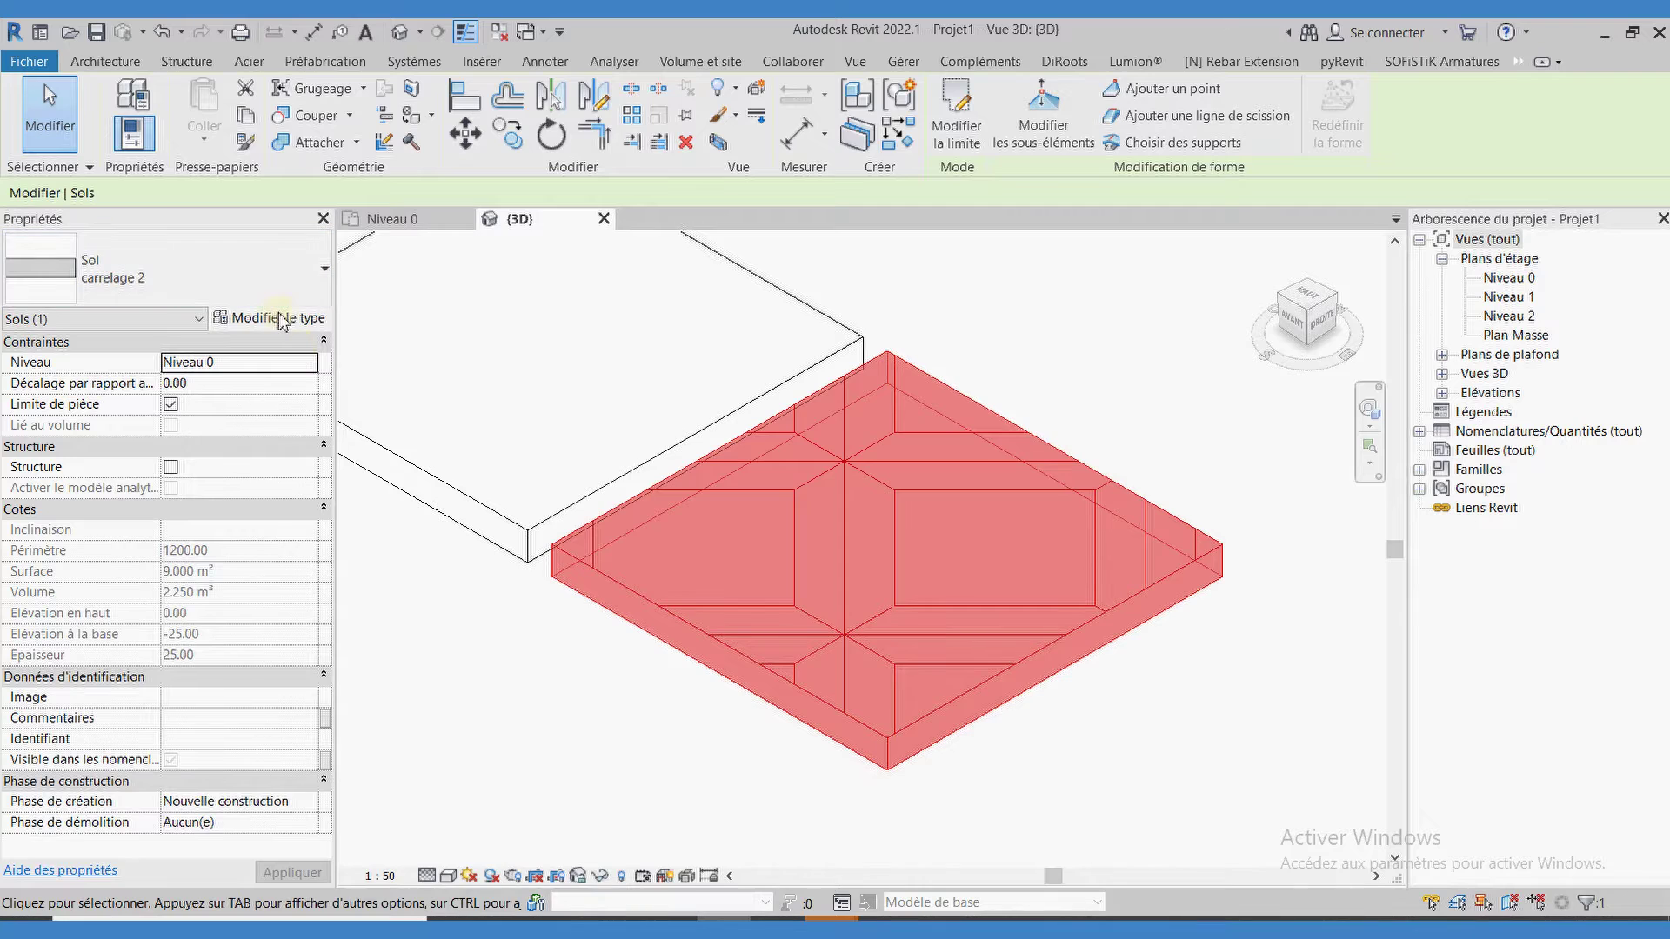
- Change the carrelage 2 concrete material's surface pattern to the Blocs 300x600 avec Joints model pattern
click(270, 318)
click(1052, 322)
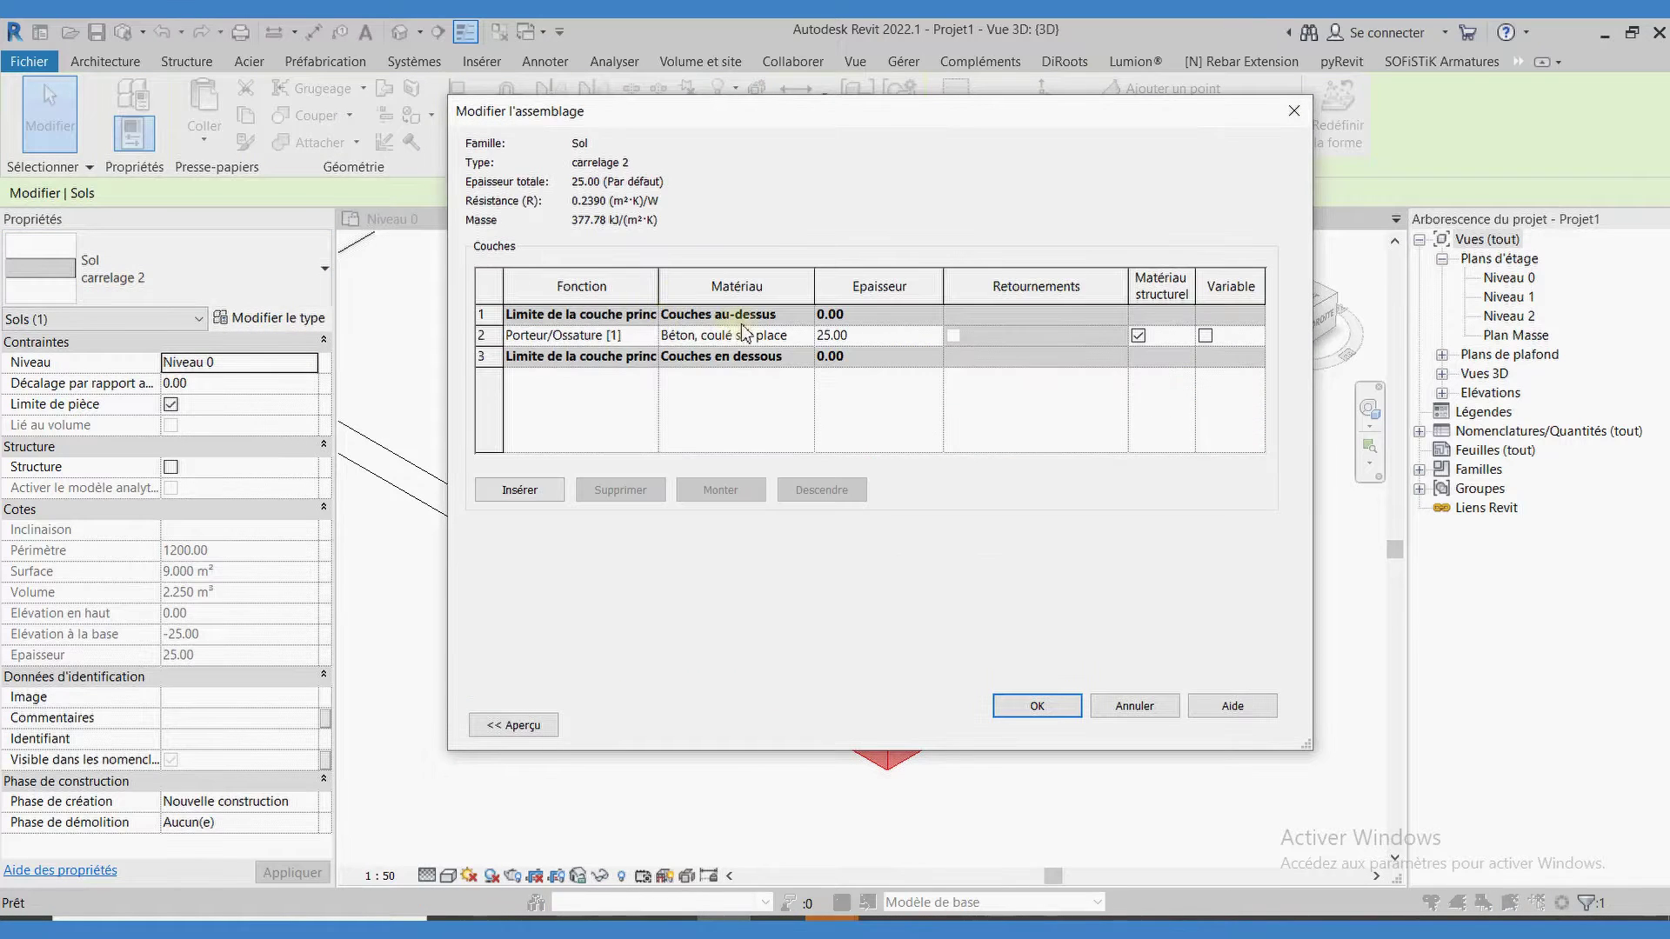
click(806, 338)
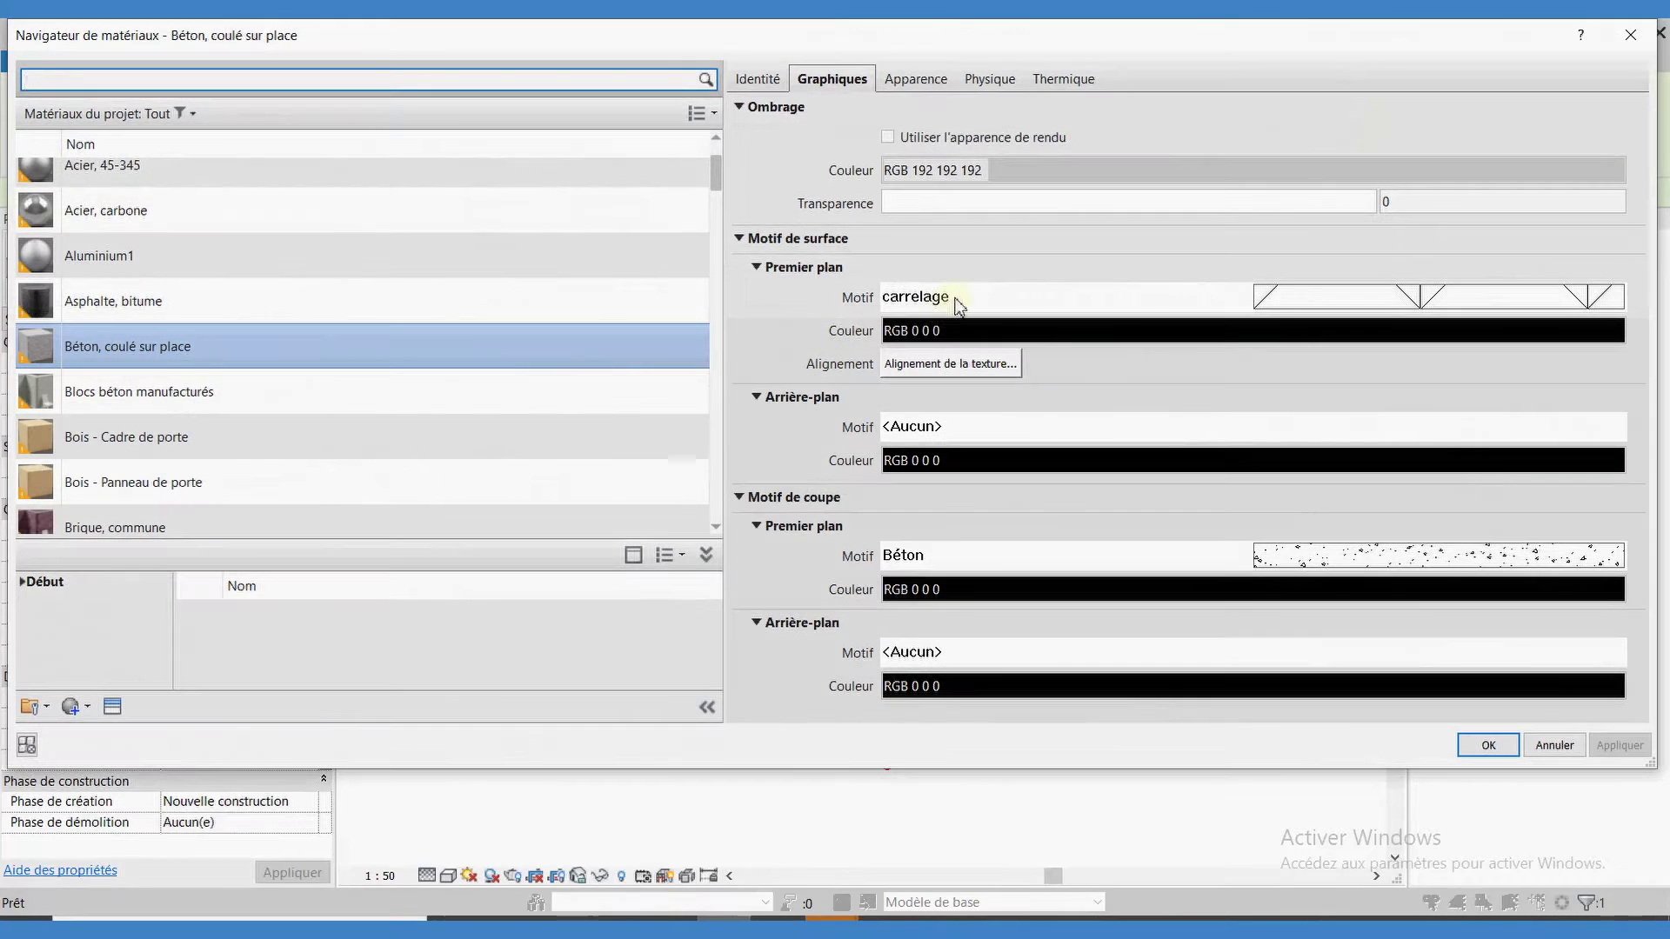
click(938, 297)
click(517, 116)
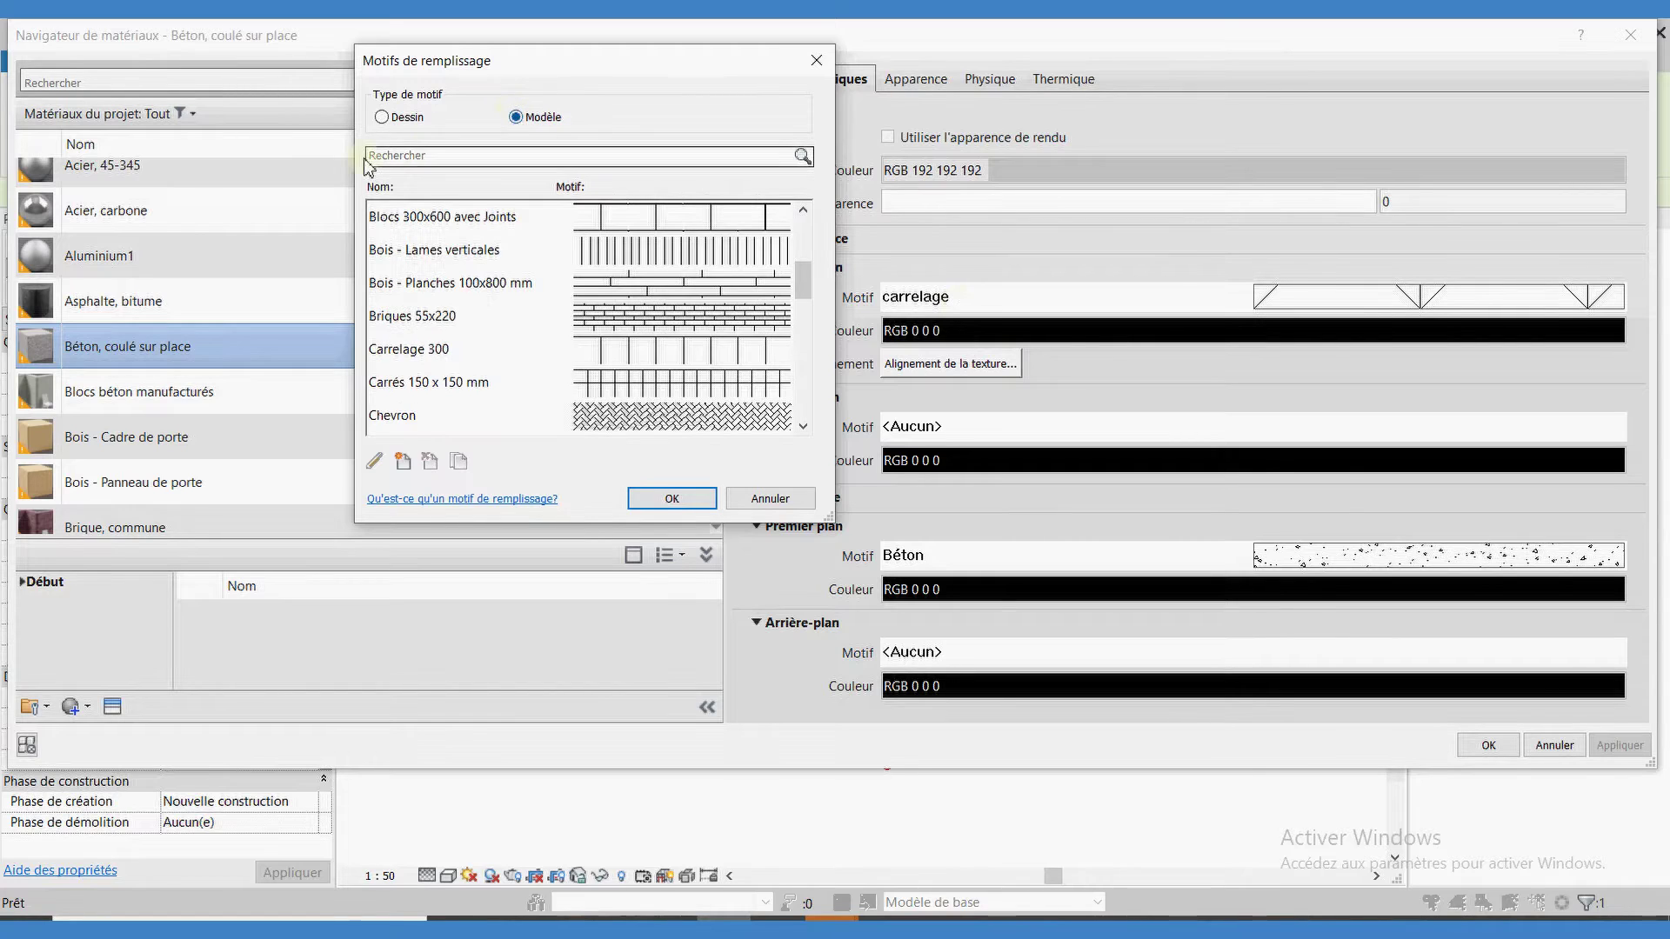
click(396, 216)
click(665, 499)
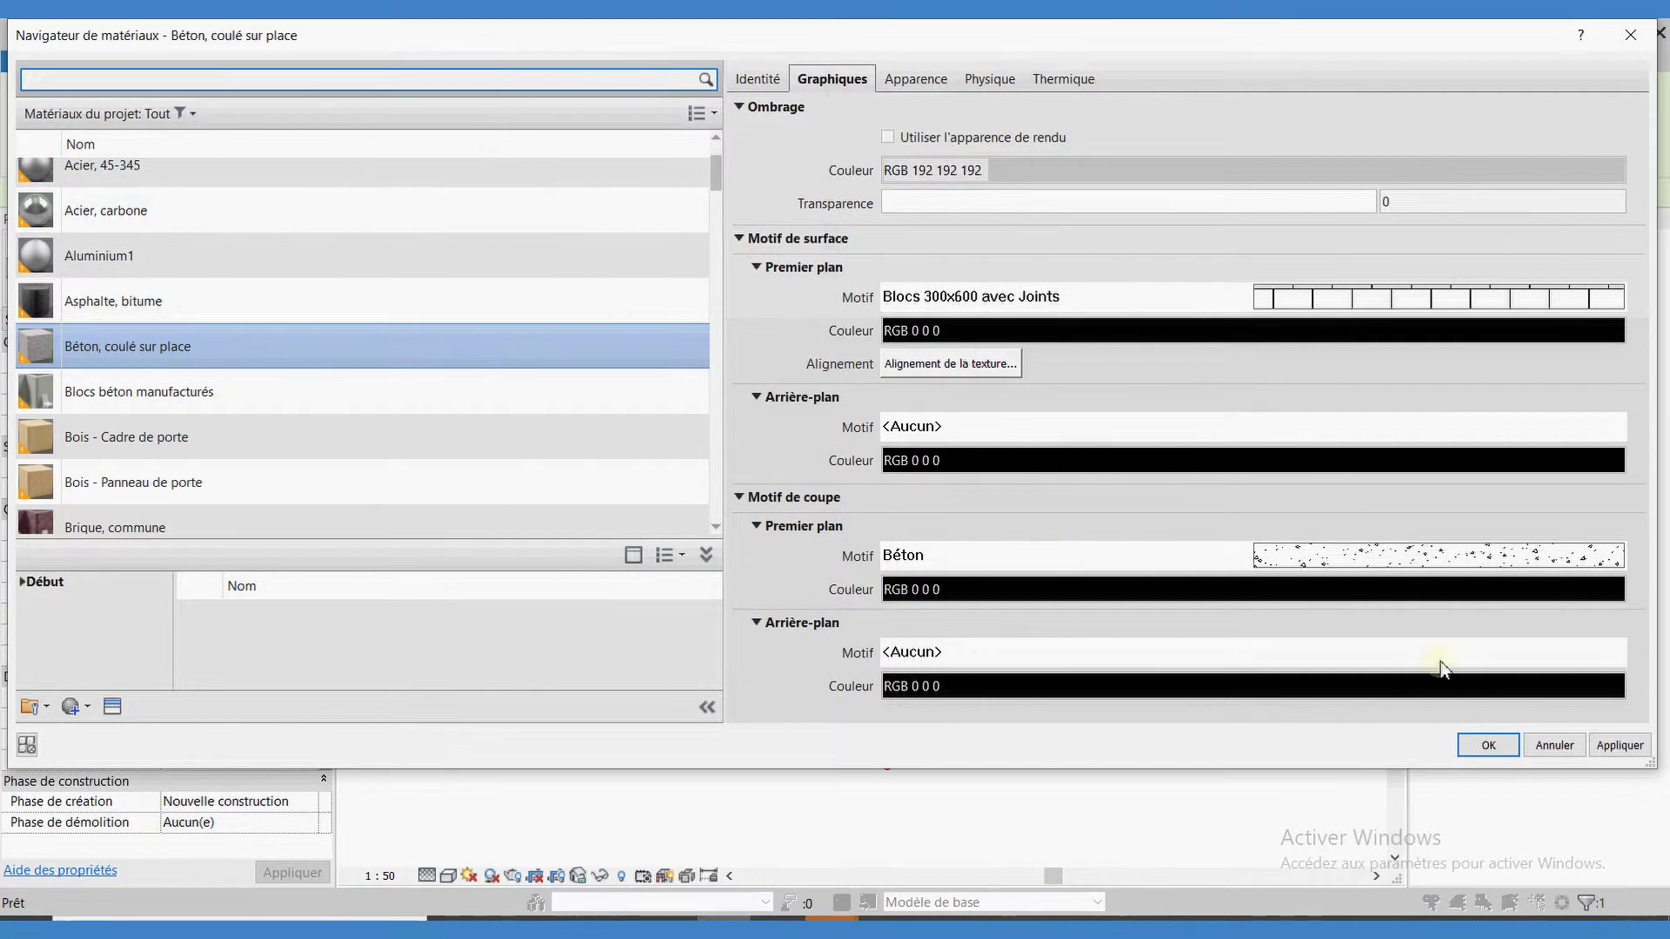
click(1487, 745)
click(1037, 705)
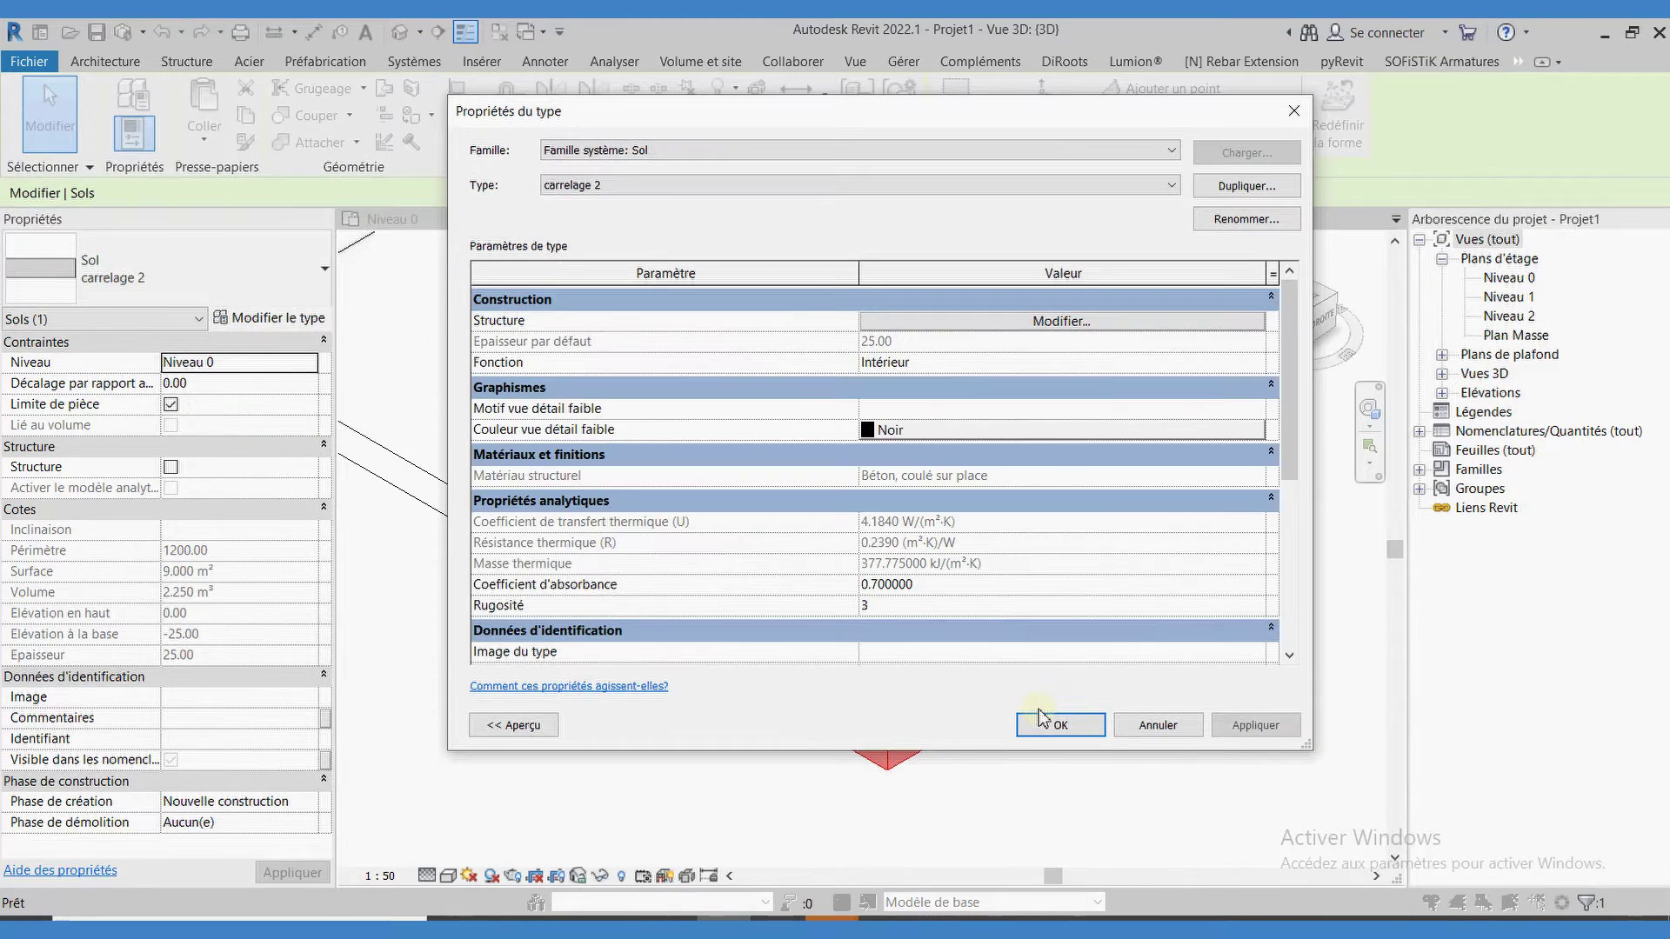
click(1052, 725)
- Deselect the floor and set the 3D view scale to 1:100, then 1:2
key(Escape)
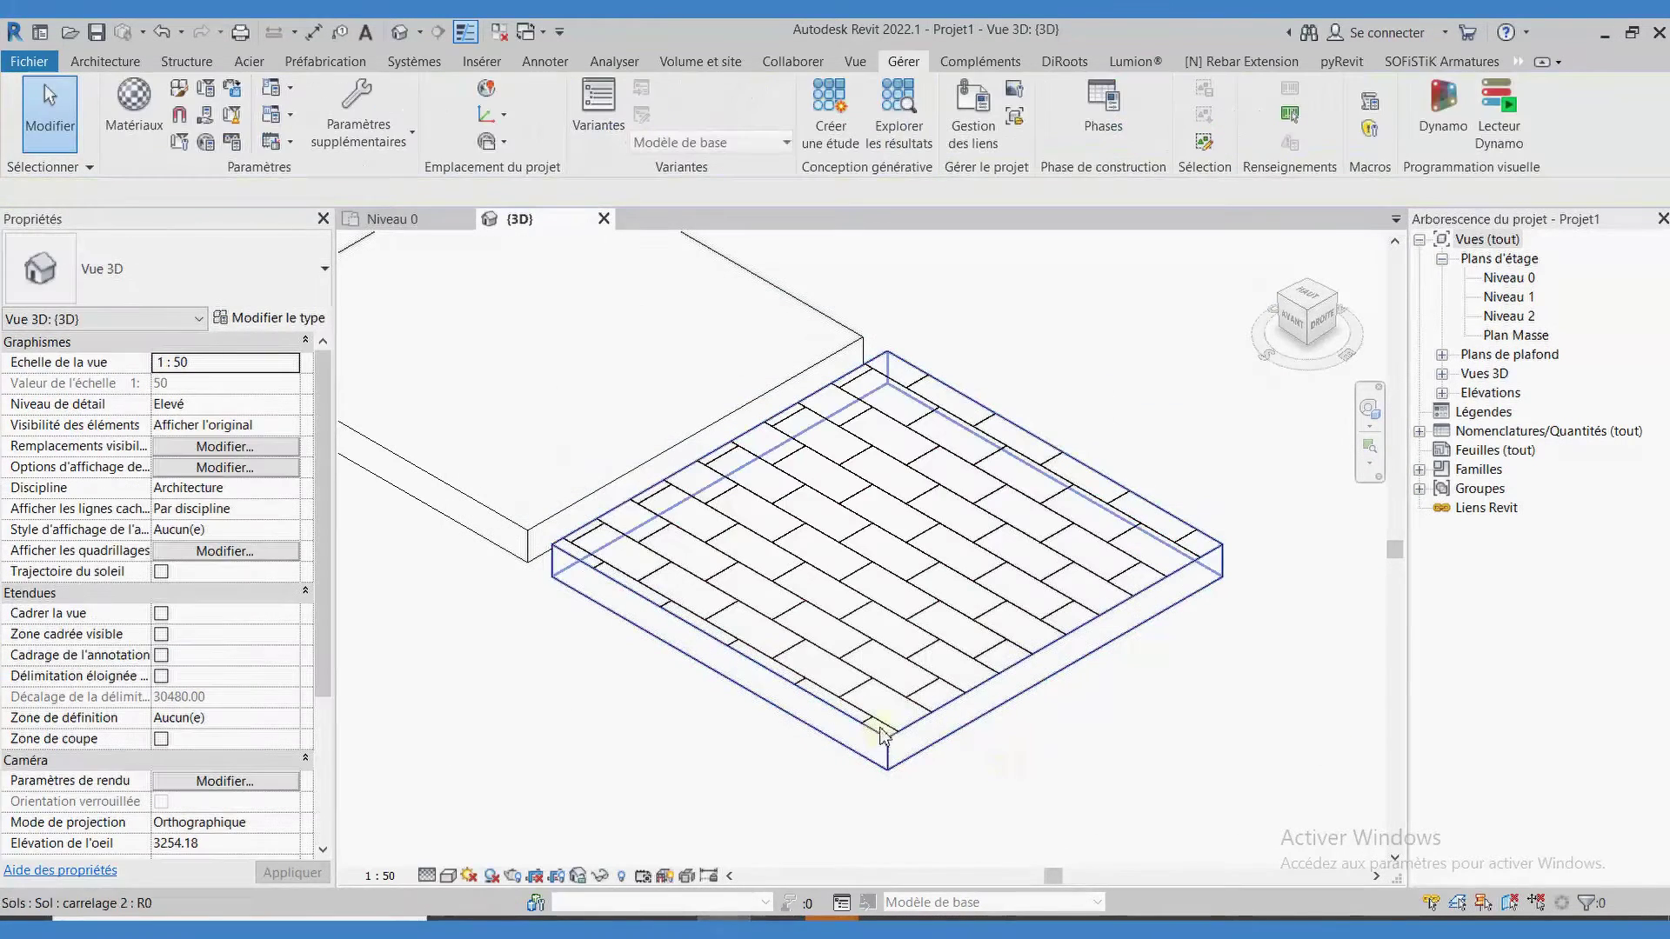
click(379, 875)
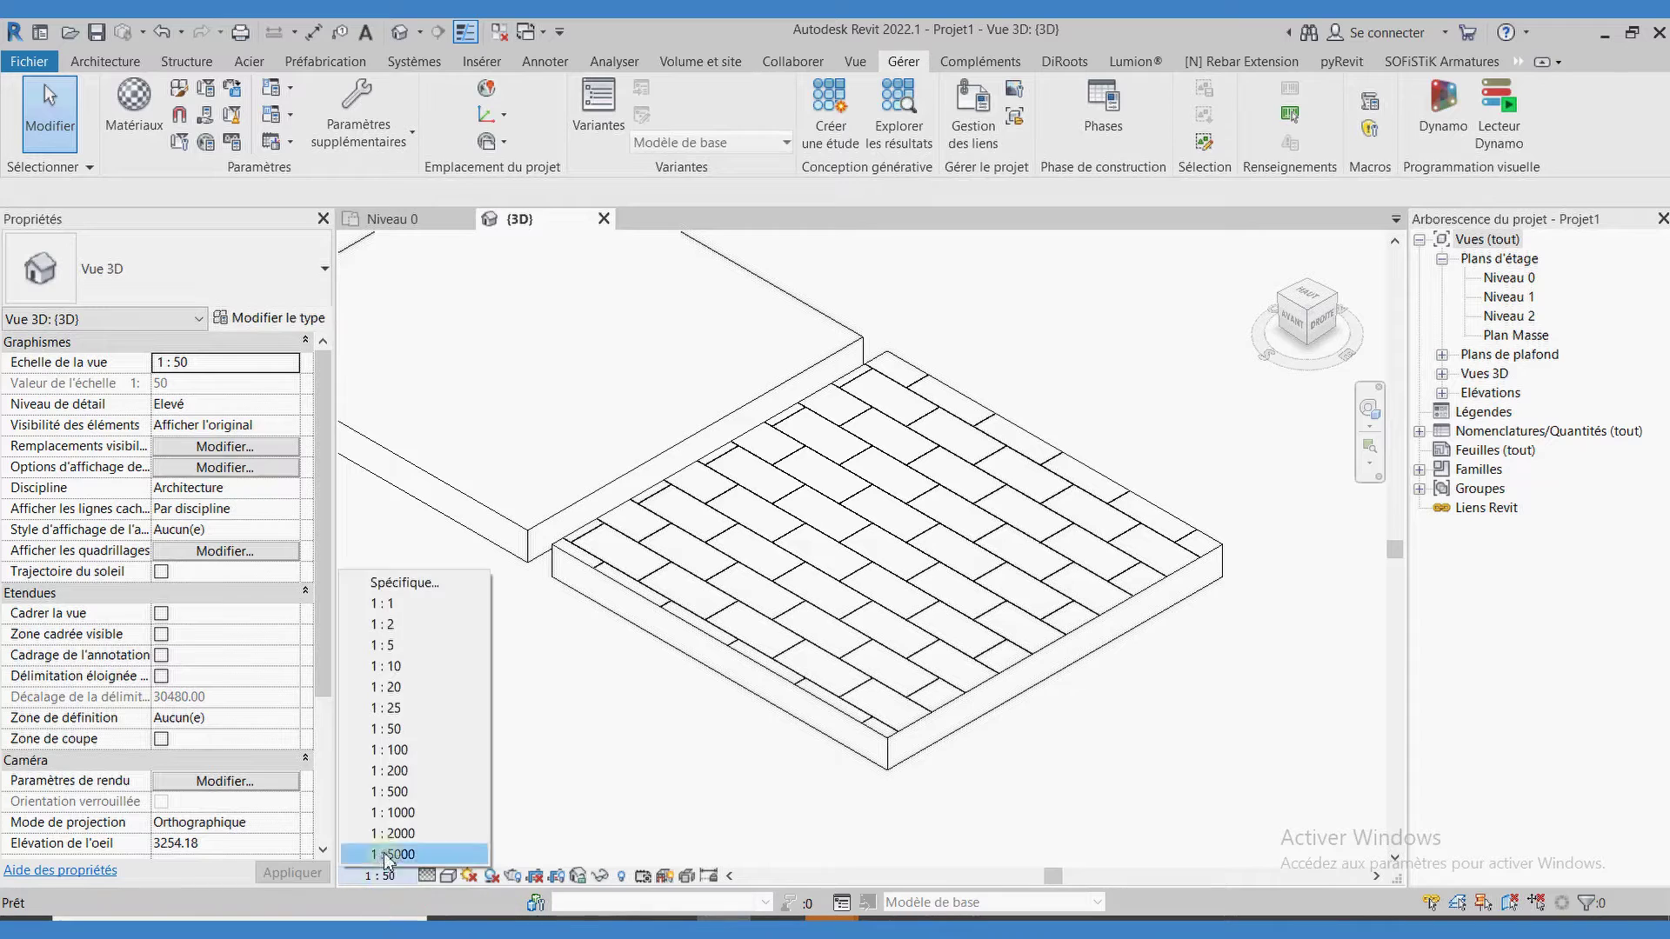
click(400, 753)
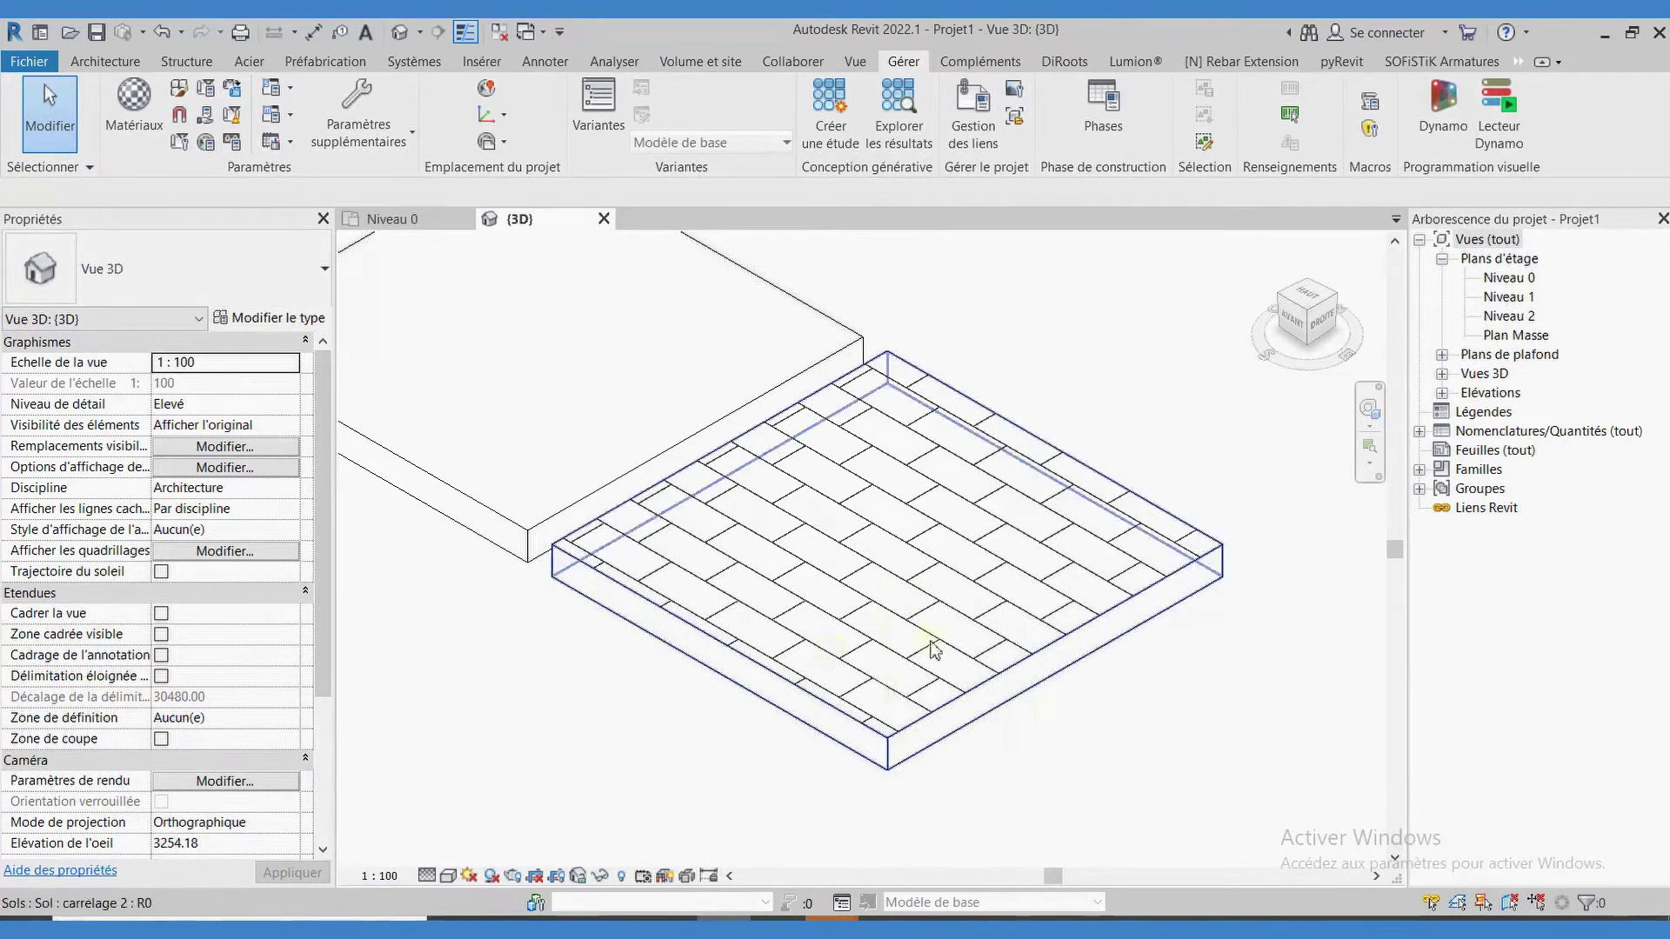
click(379, 875)
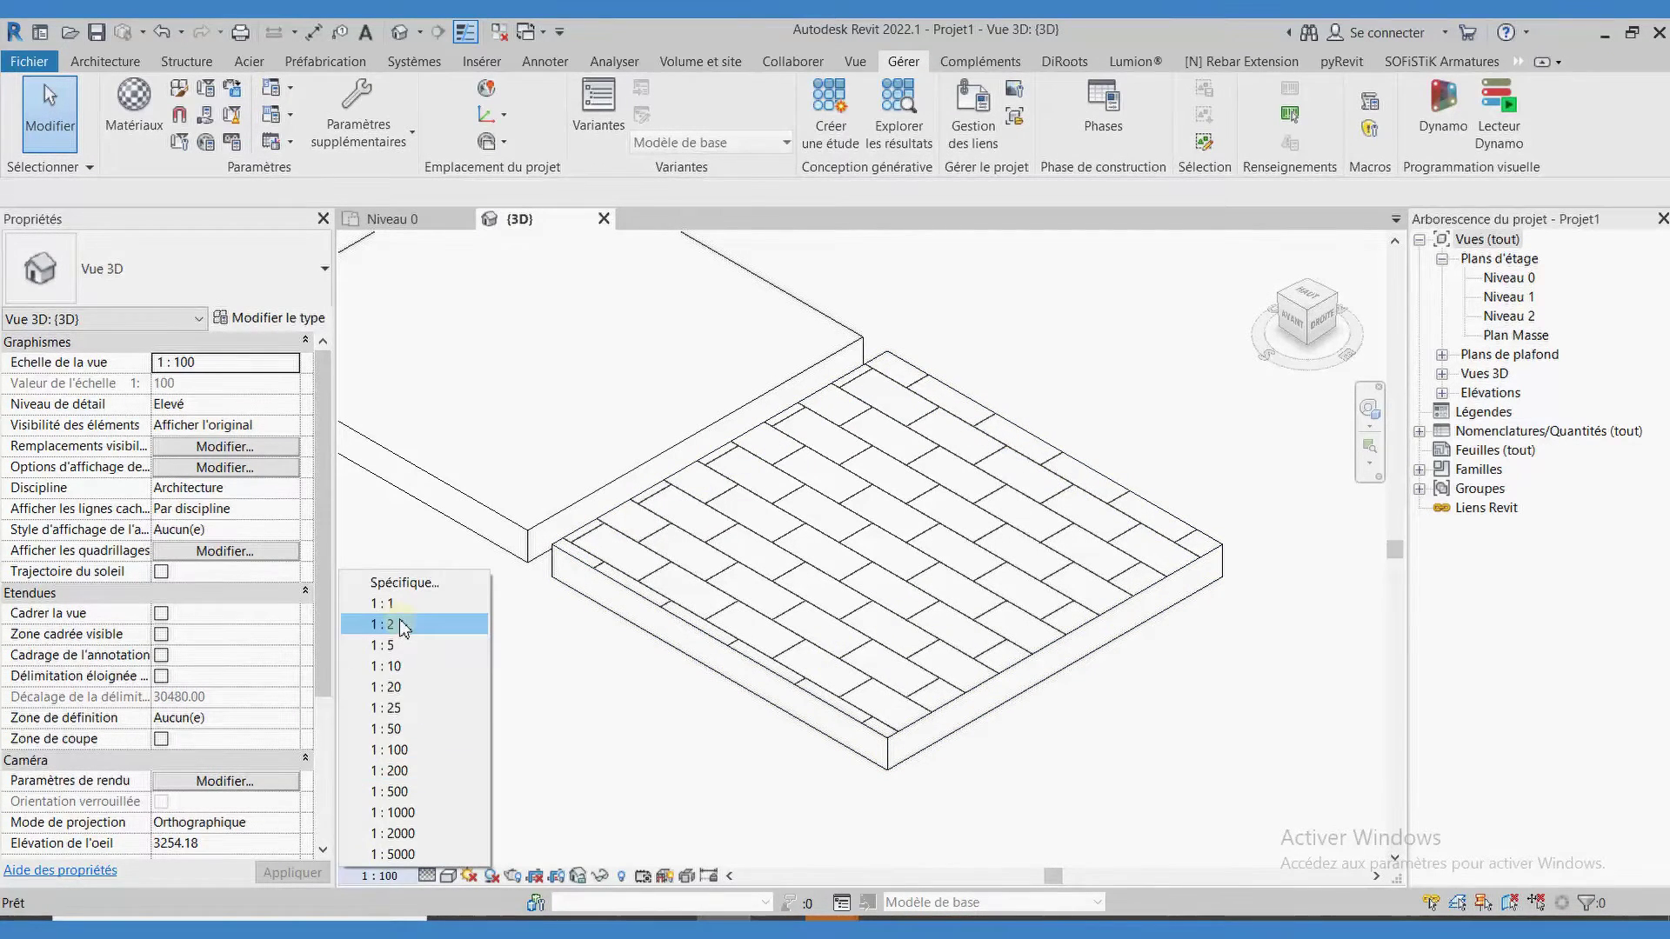
click(453, 522)
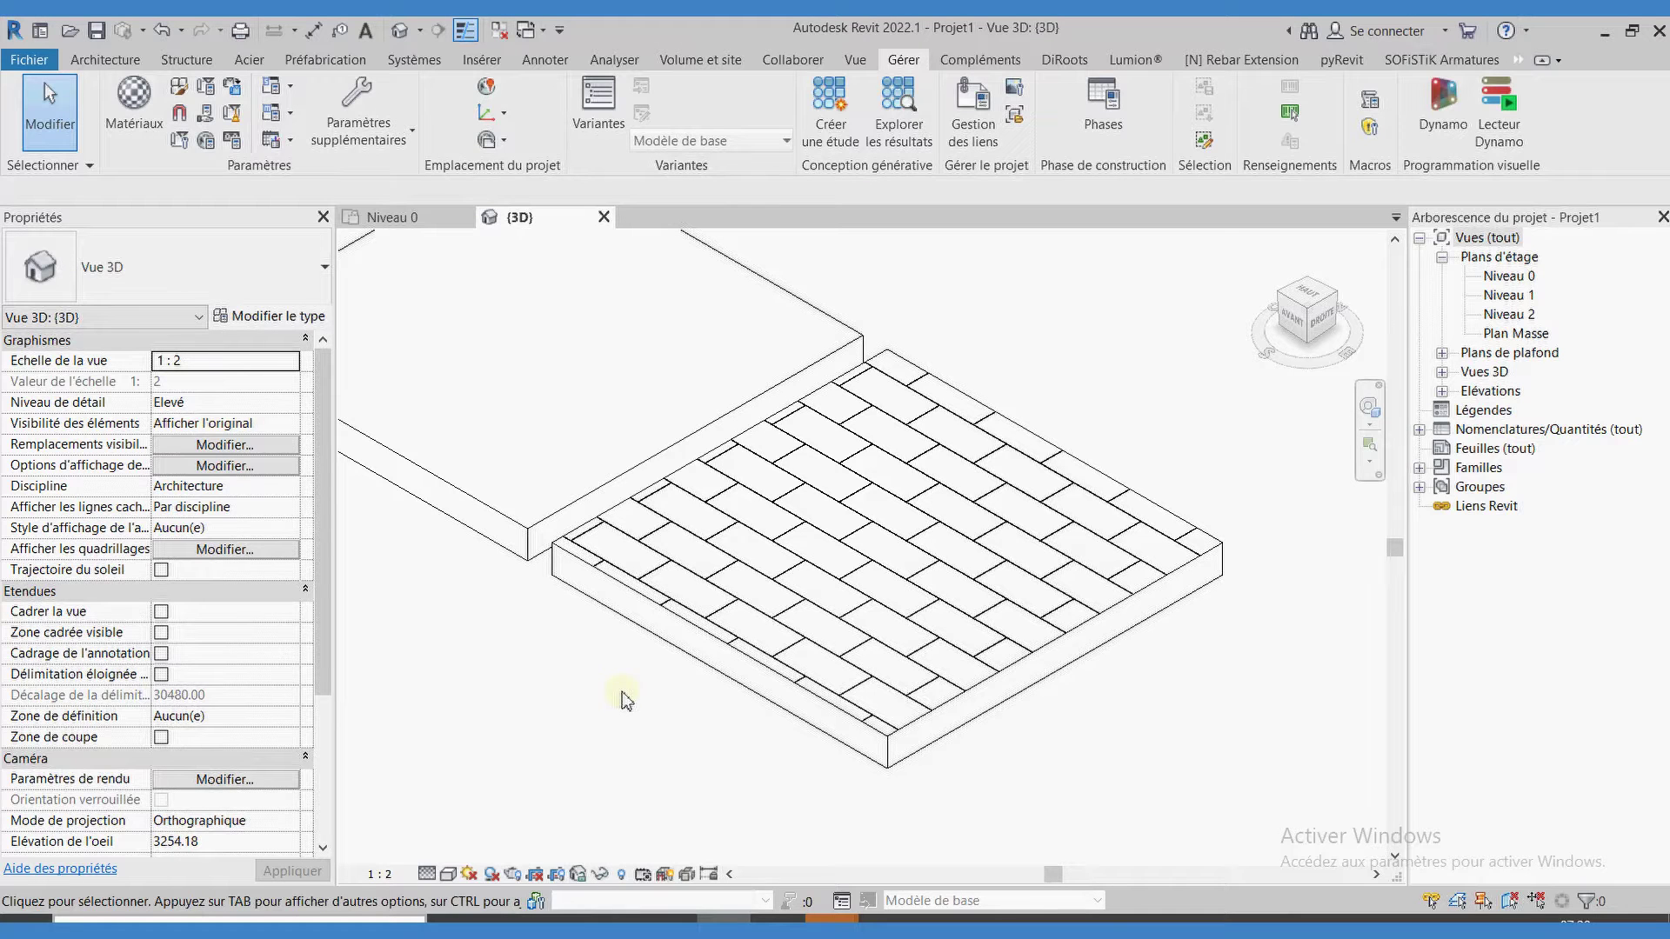
- Start a new fill pattern from Manage > Additional Settings > Fill Patterns
click(377, 150)
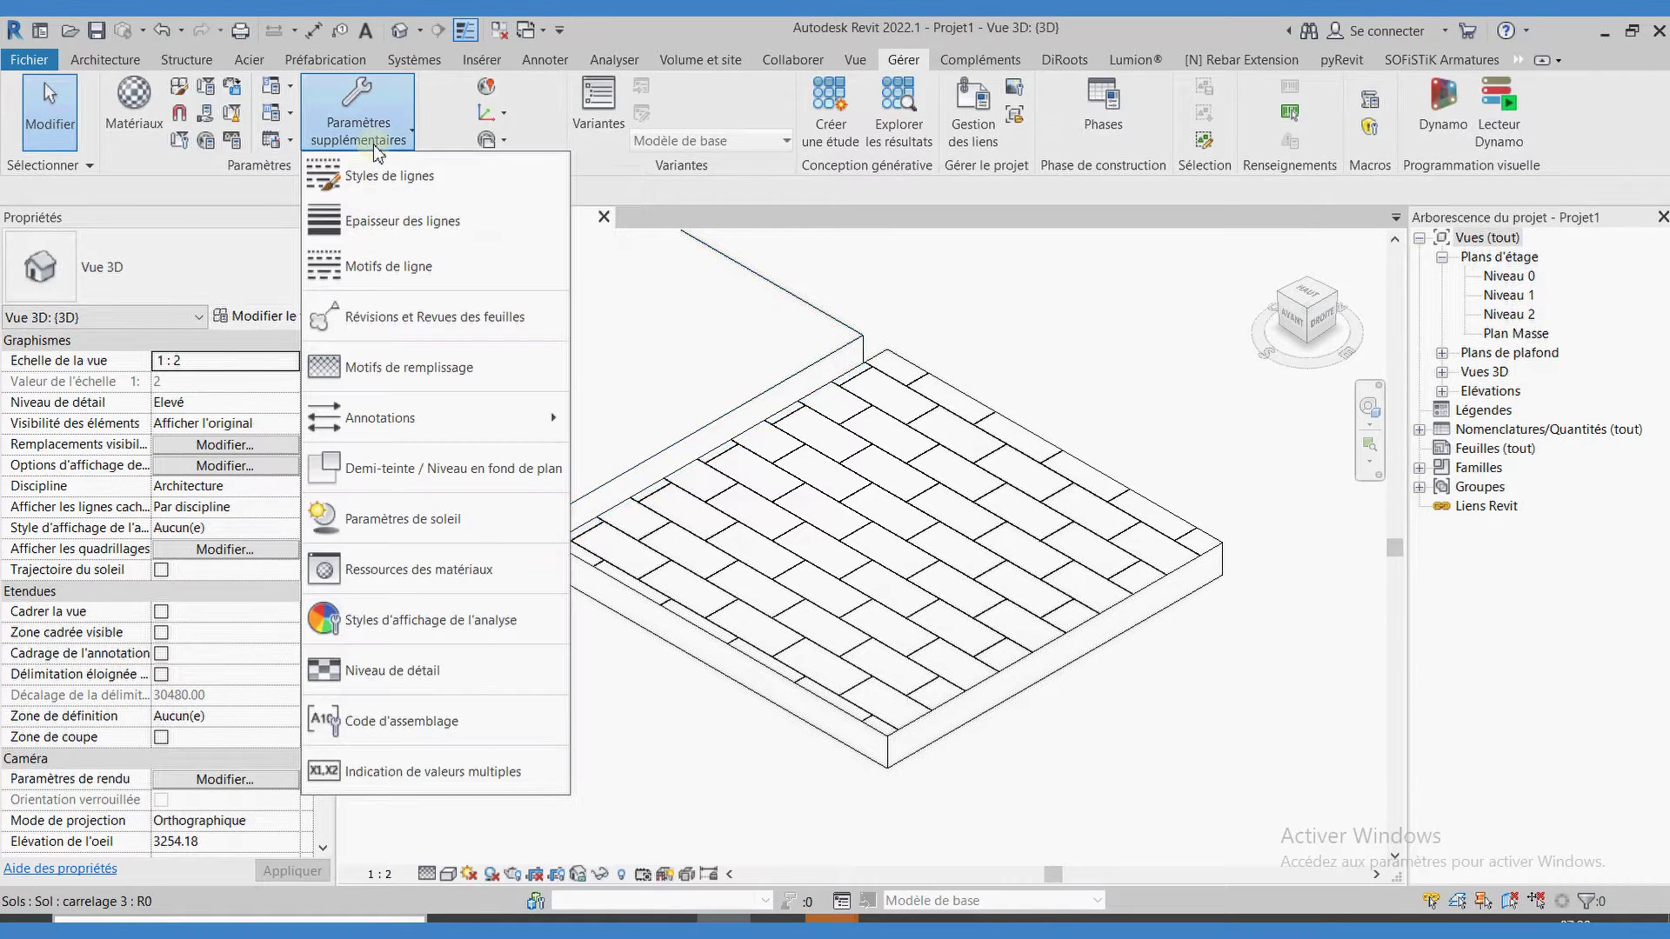
click(387, 367)
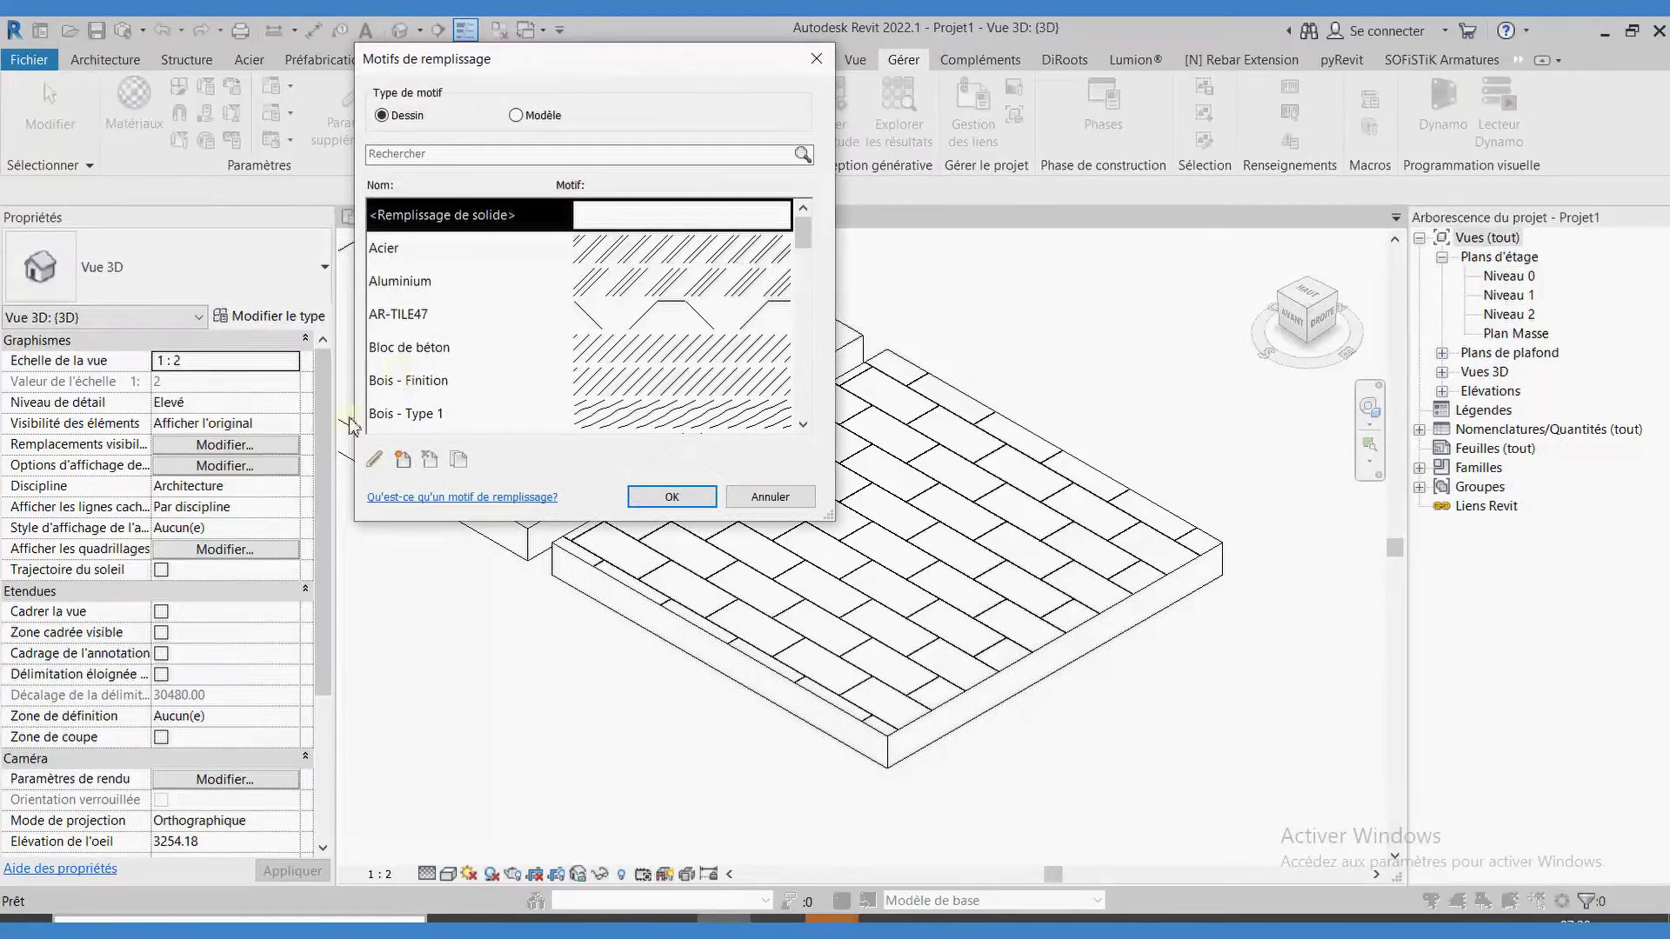
click(402, 463)
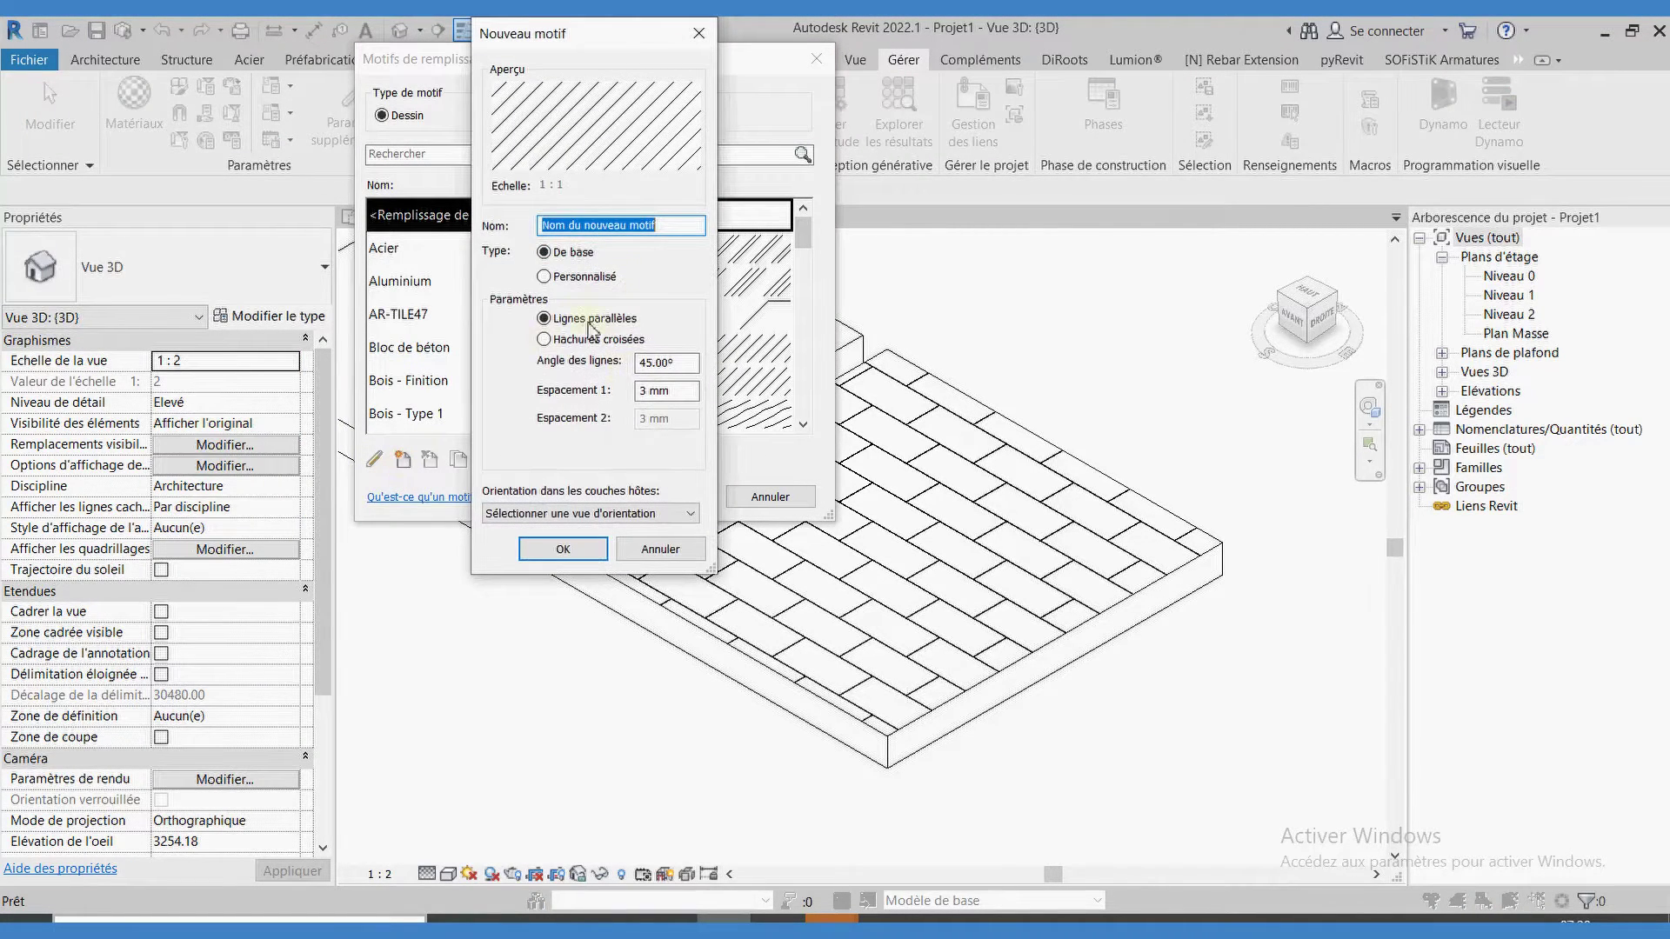
- Create custom drafting pattern 'hachure test' imported from FAIENCE > ht02 > AR-Tile46.pat
click(544, 277)
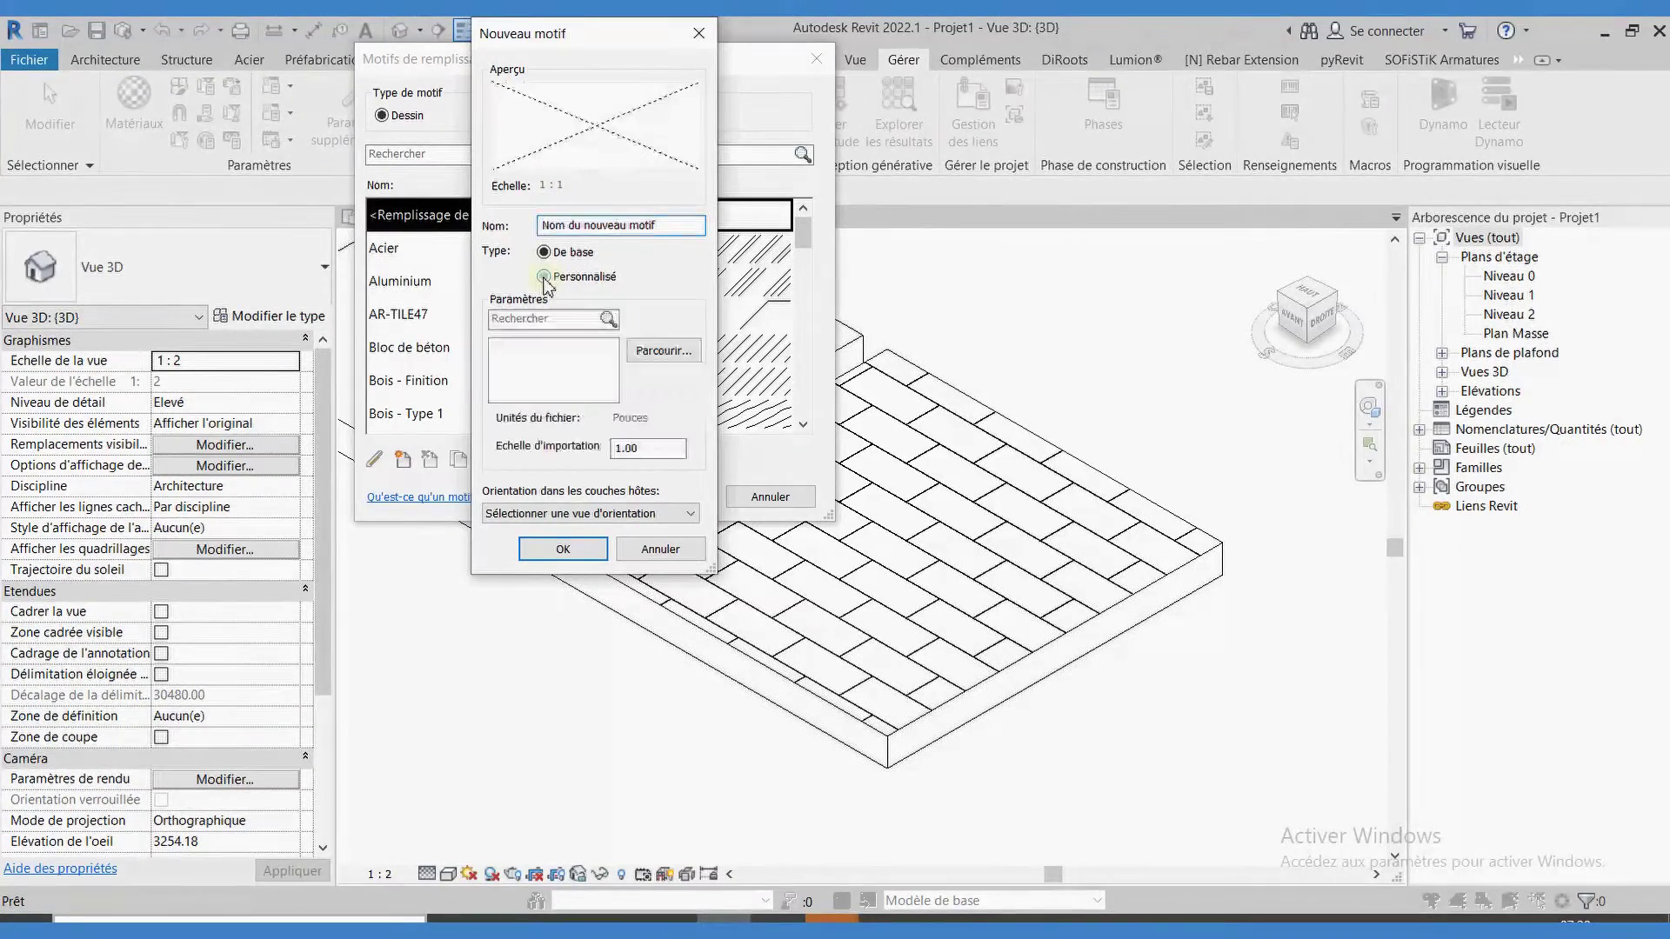
click(663, 350)
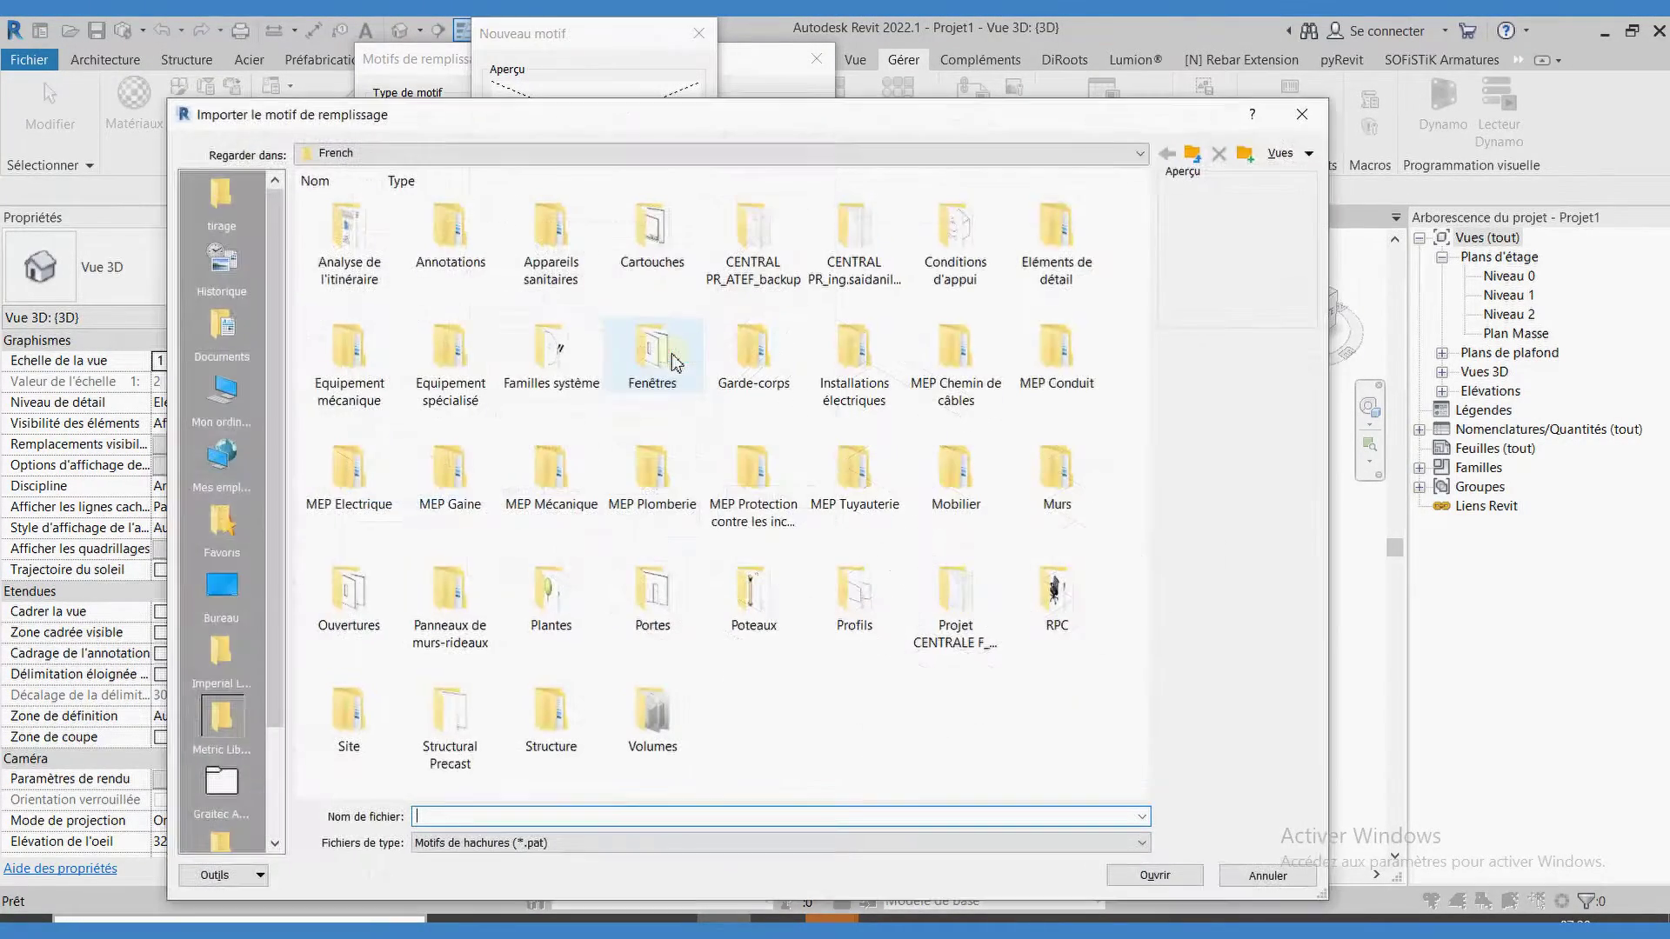
click(218, 585)
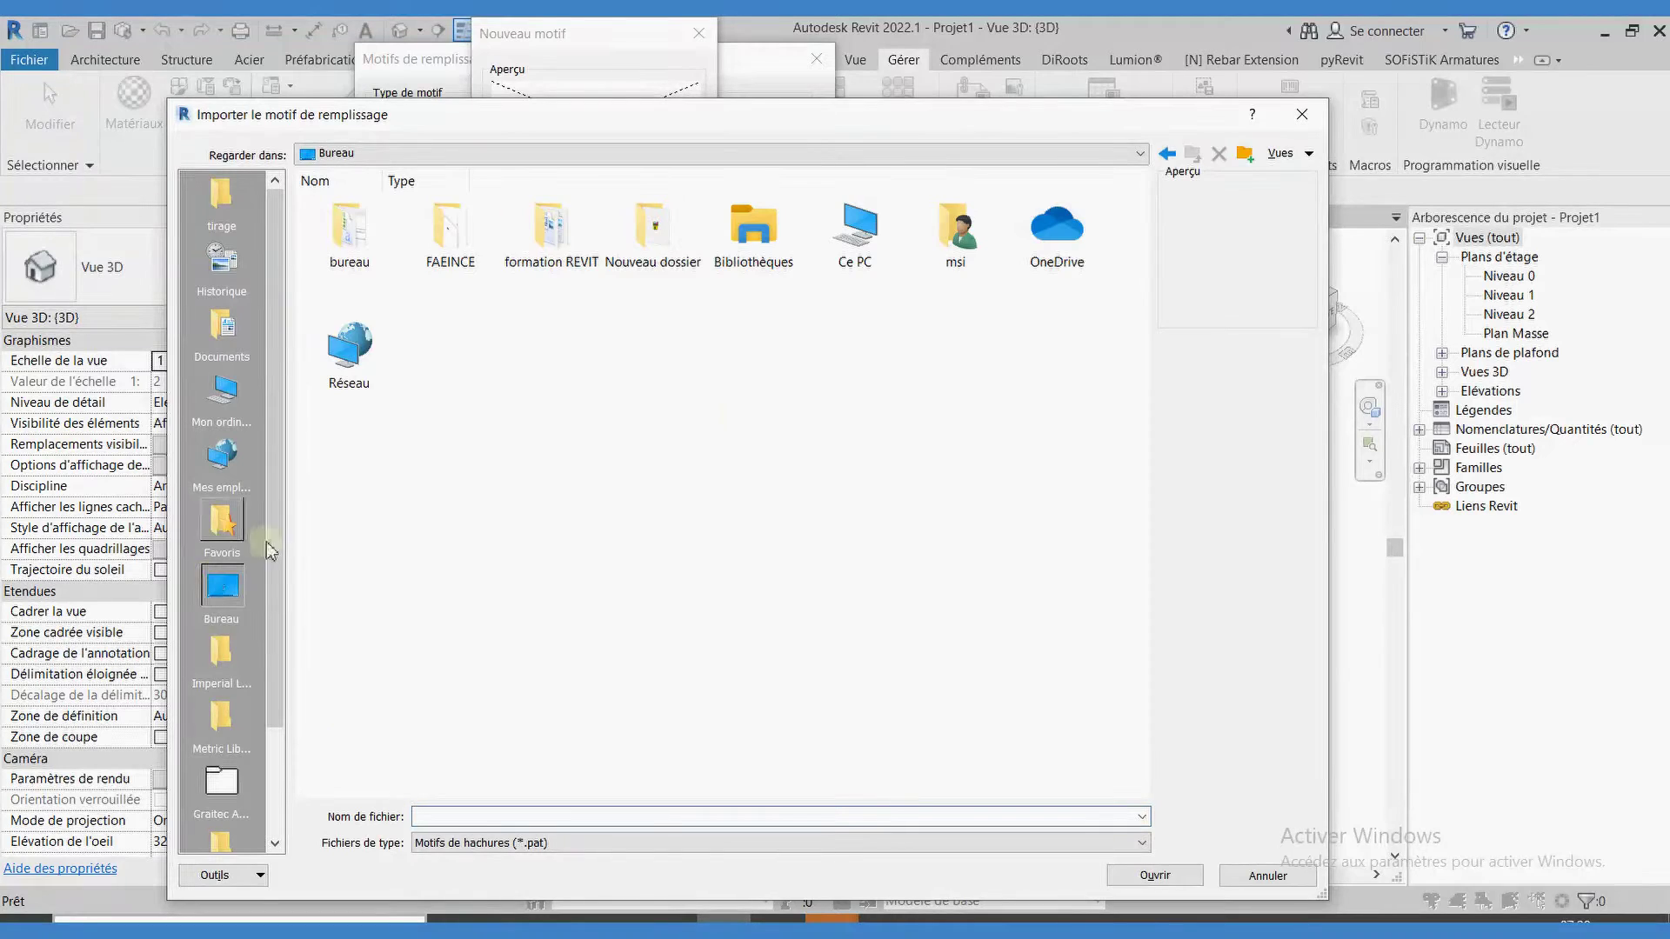
double_click(439, 248)
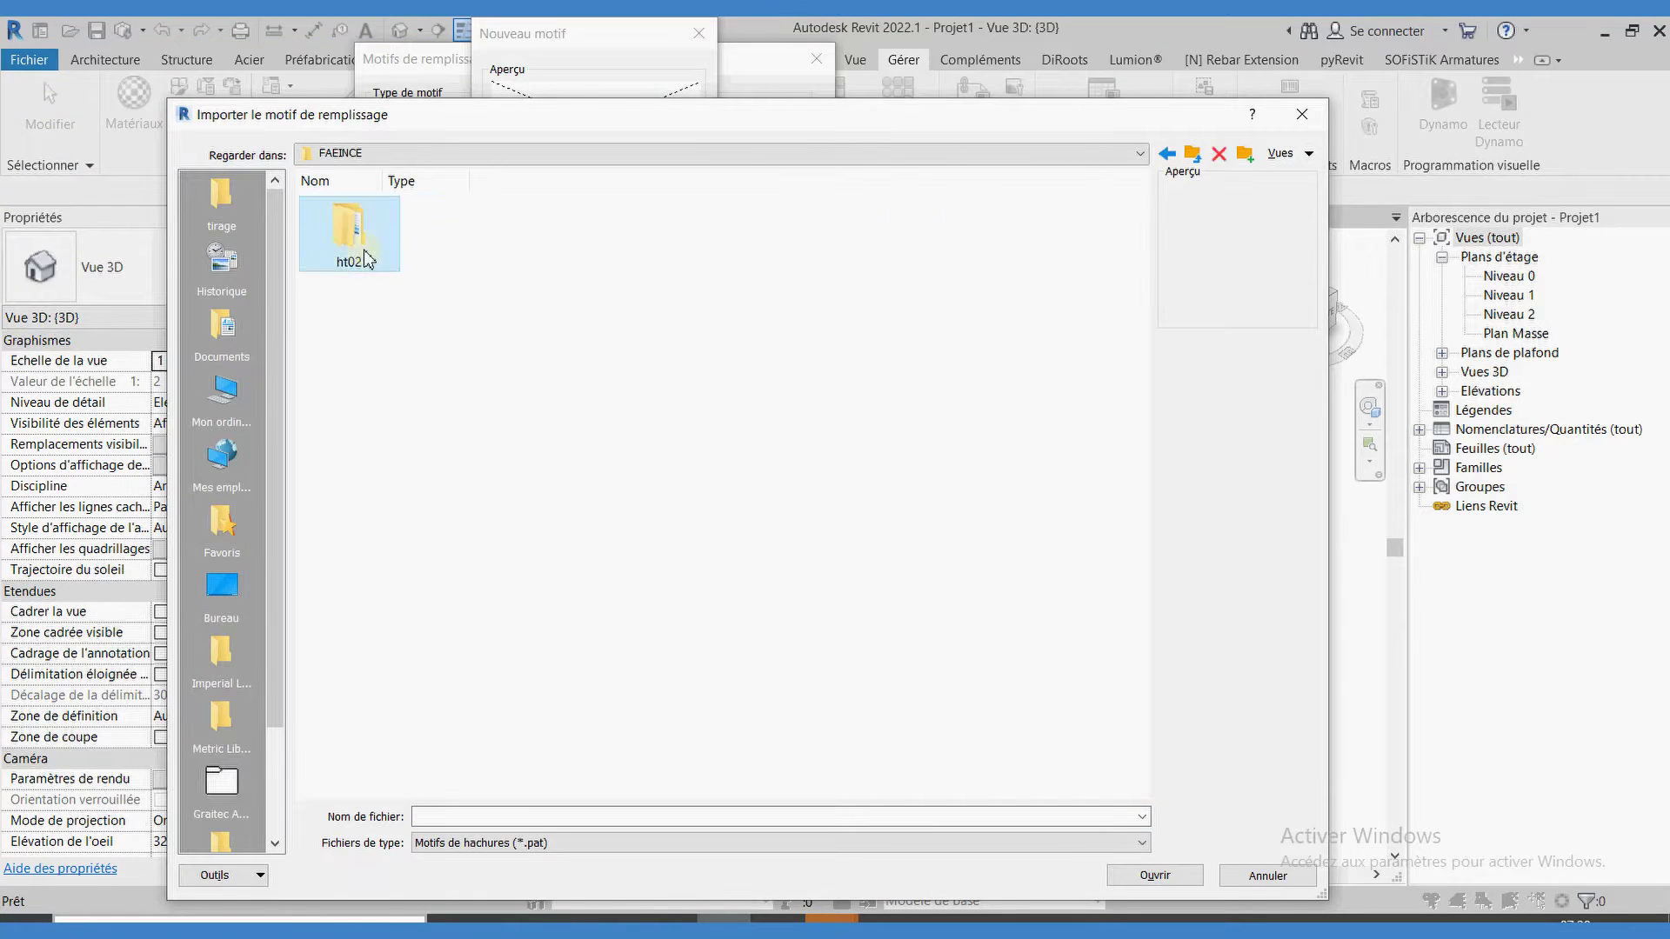
double_click(348, 230)
double_click(339, 252)
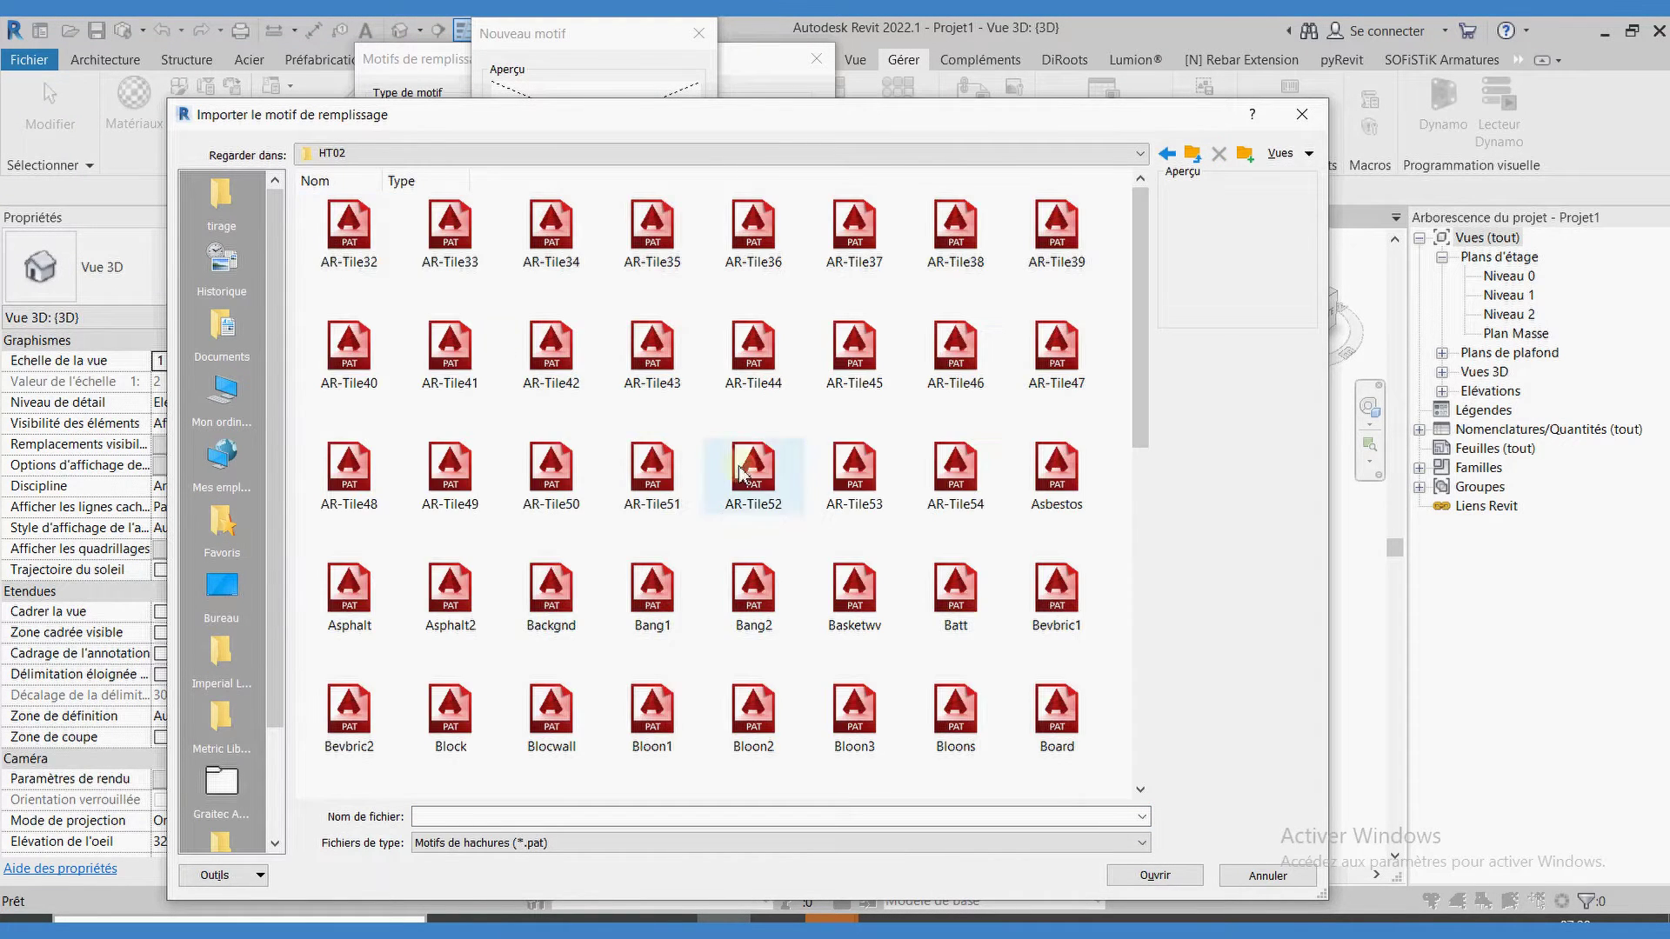
click(957, 383)
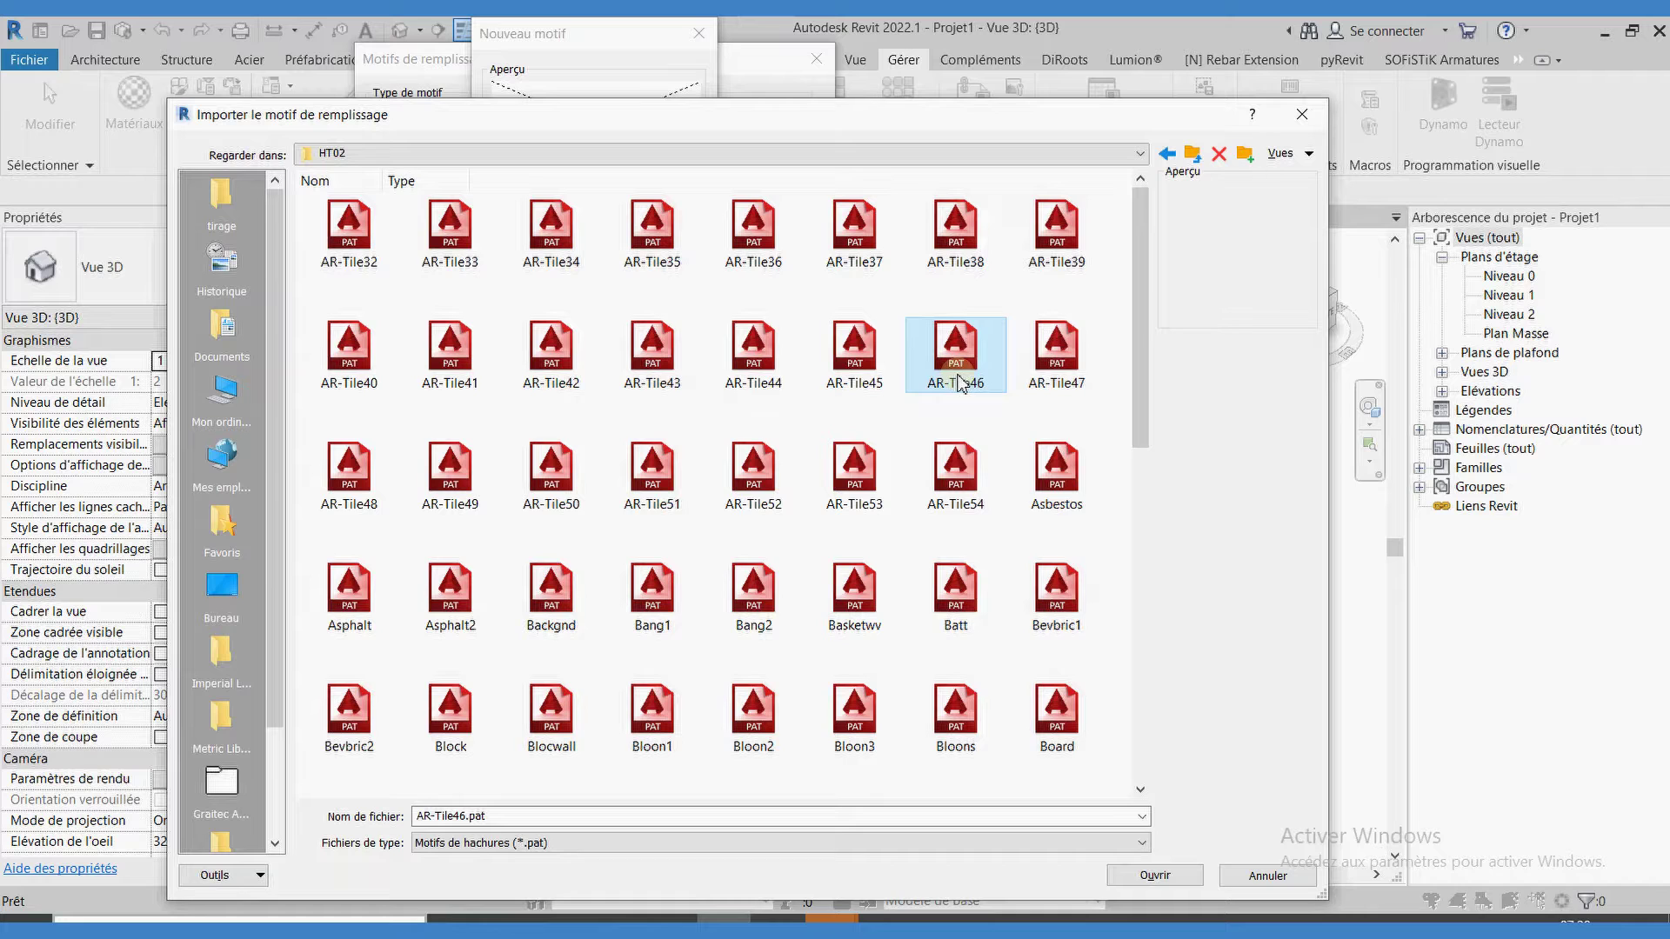
click(1155, 874)
text(hachure t)
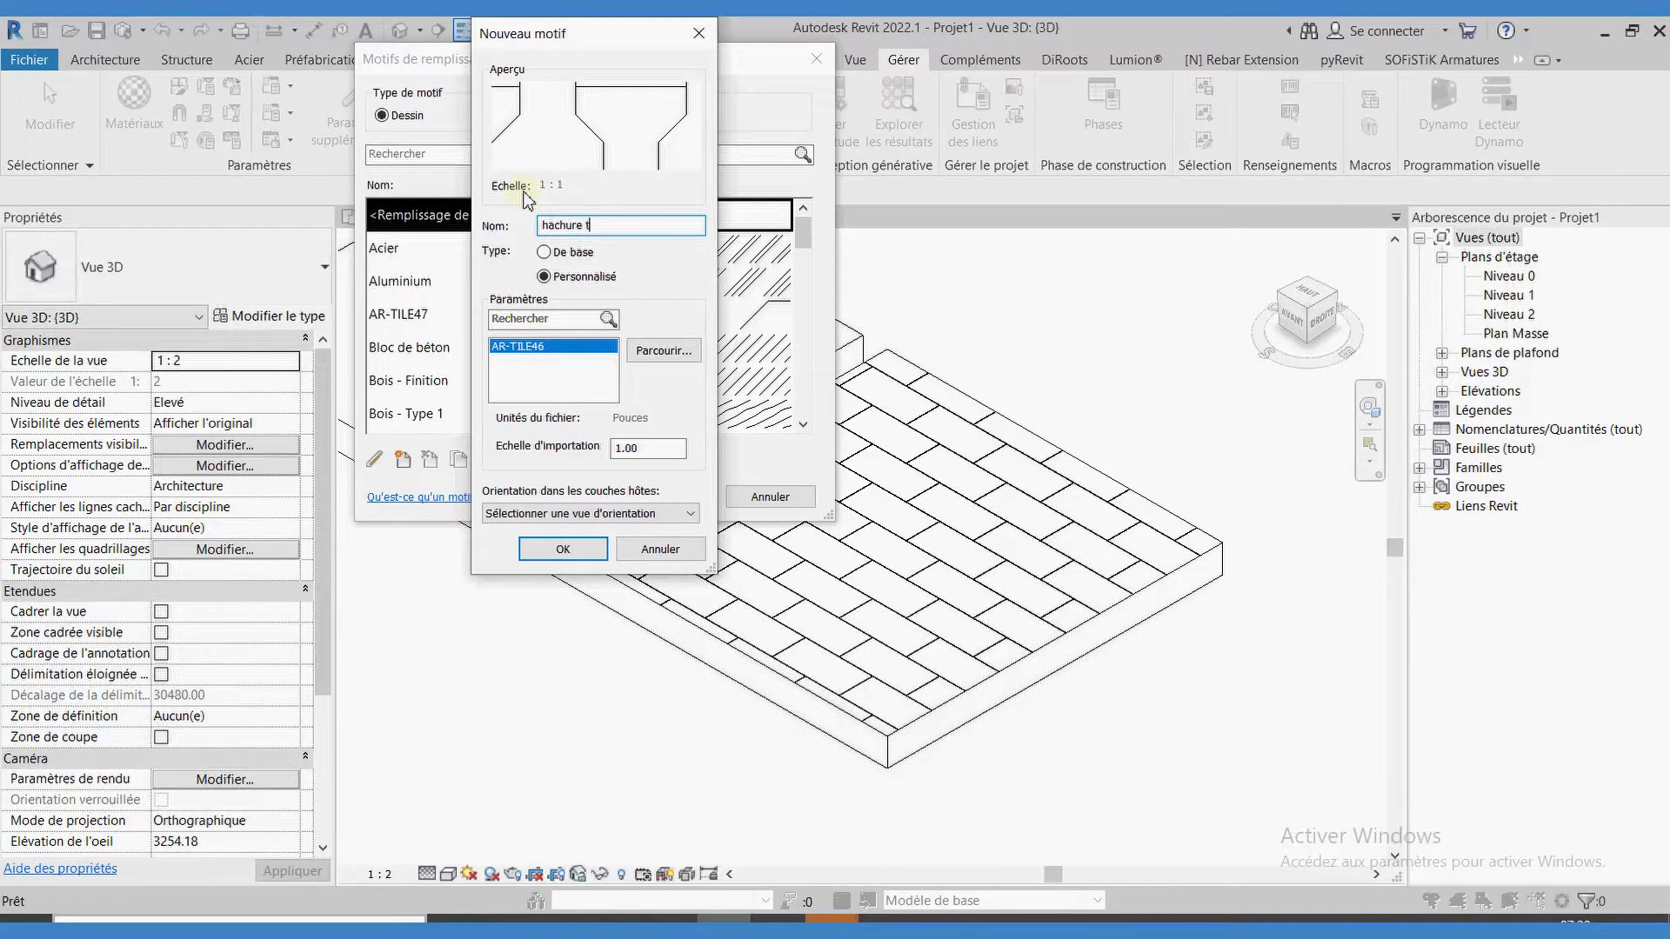
text(est)
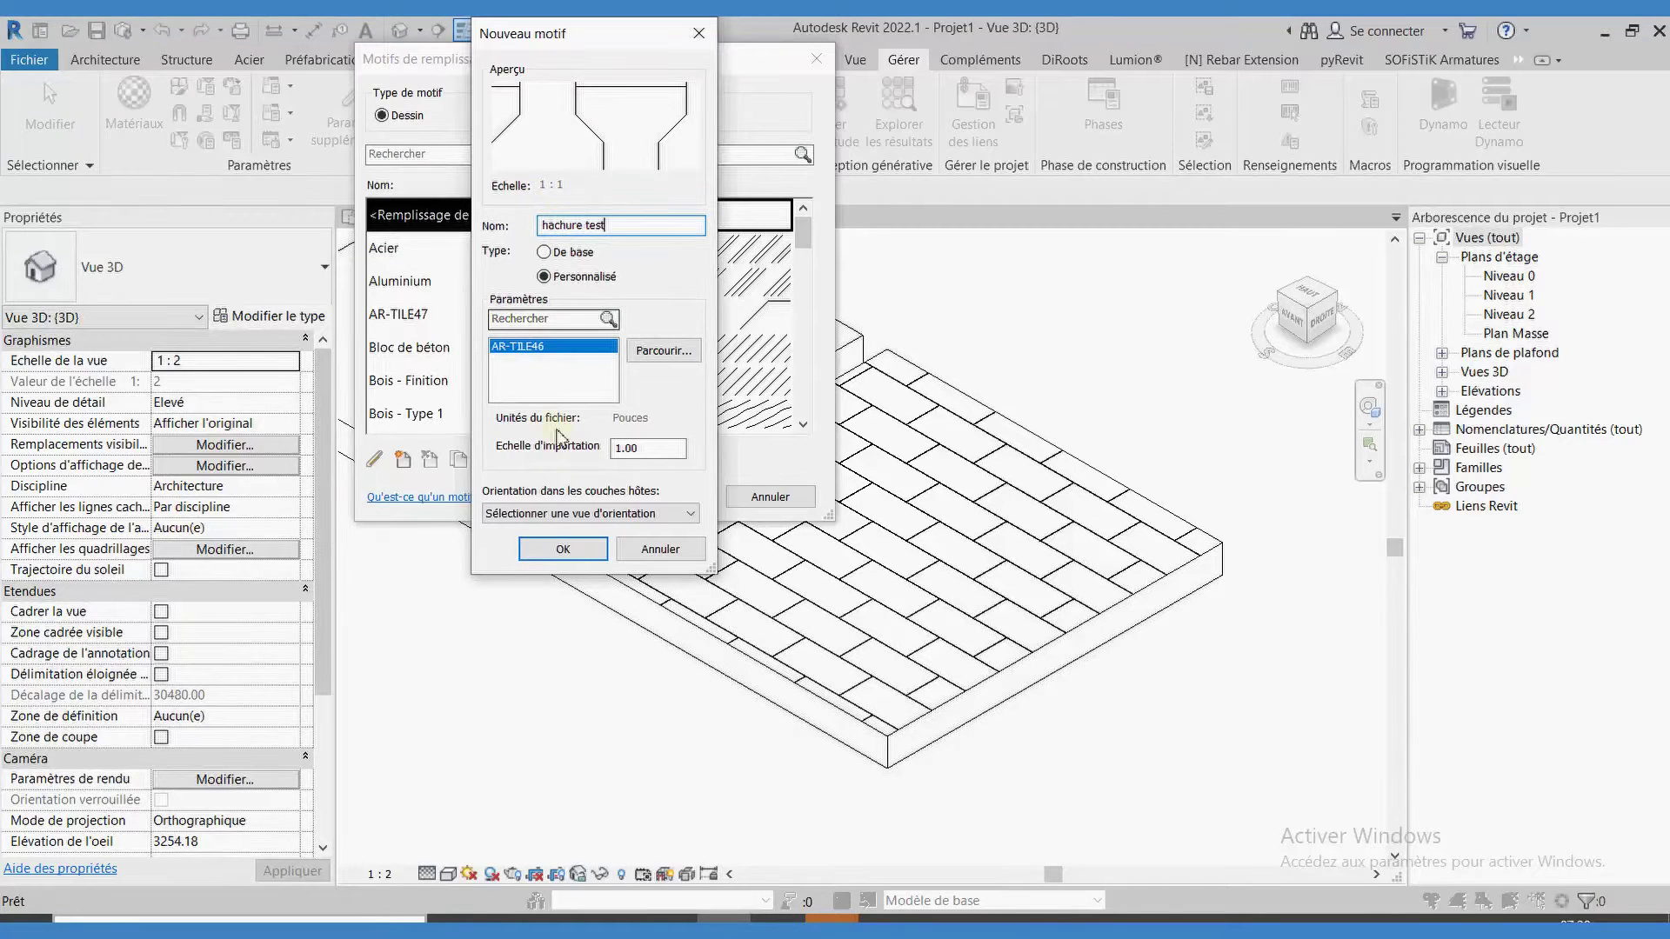
click(560, 549)
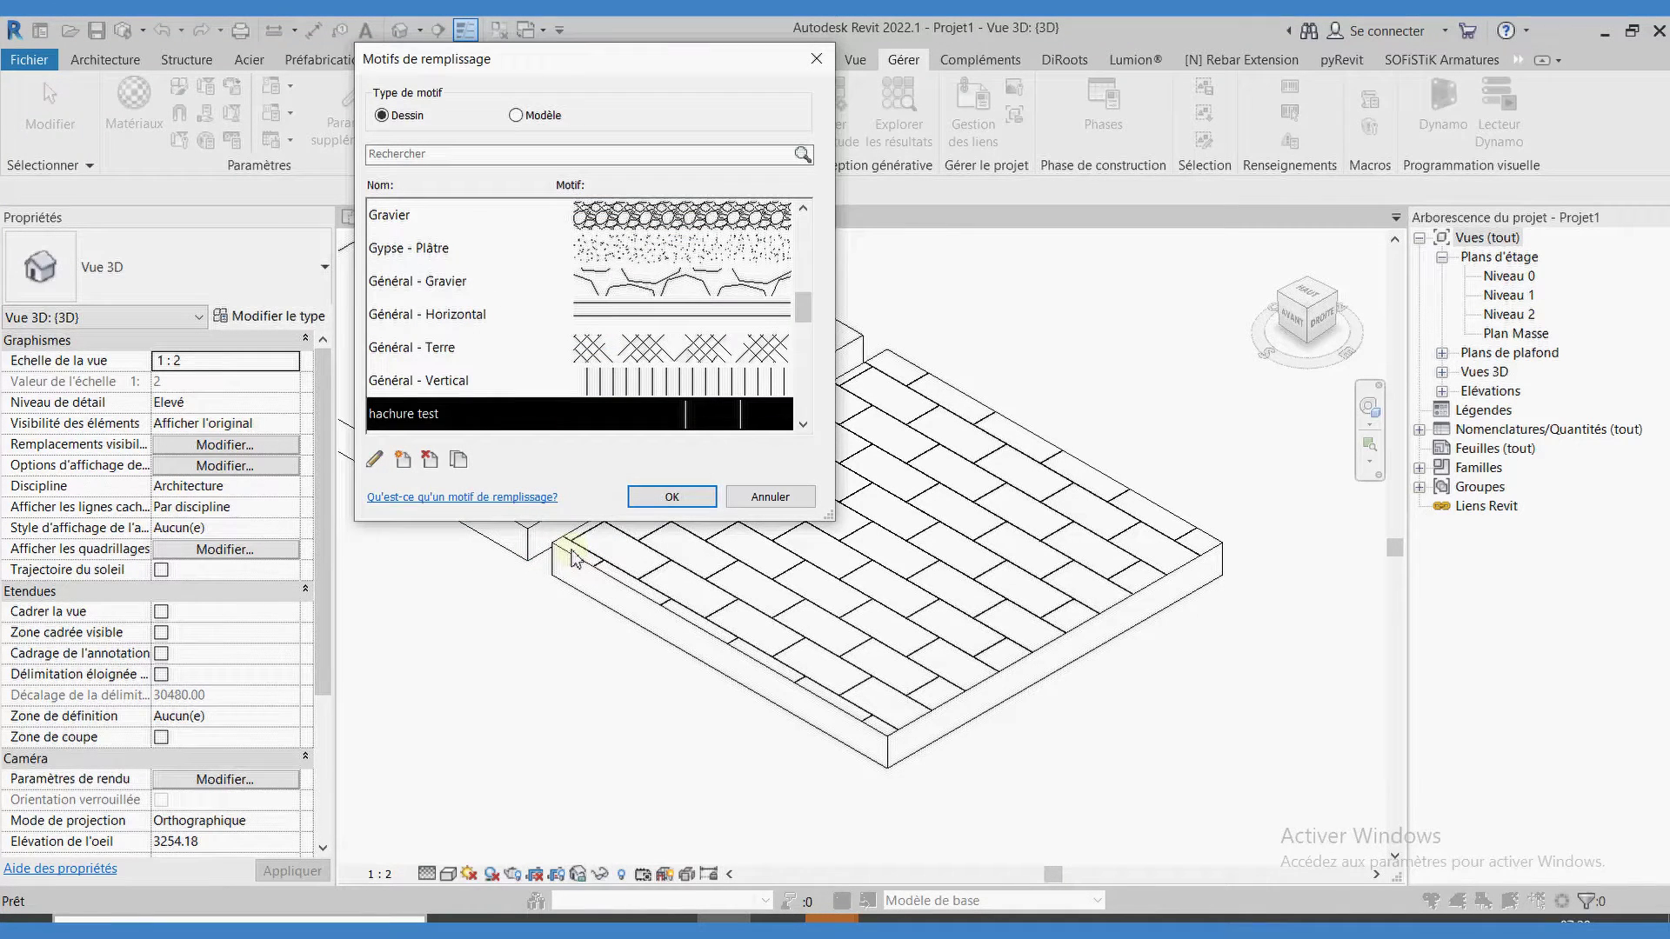
click(671, 497)
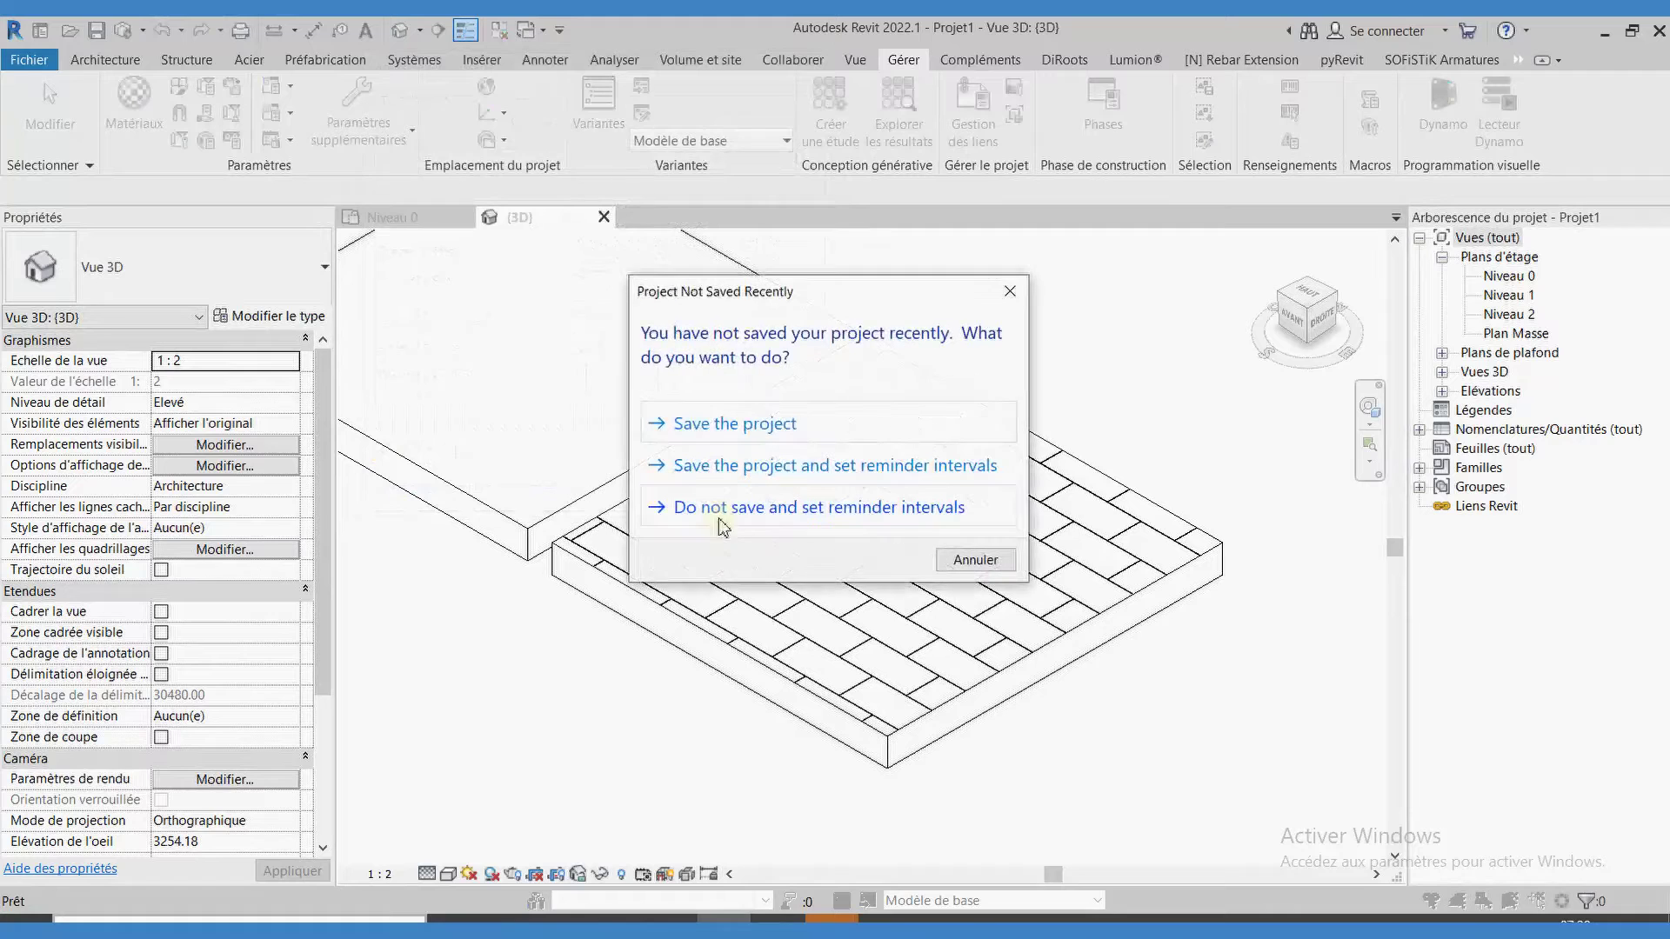
- Dismiss the save reminder and open the tiled floor's concrete layer material
click(1009, 292)
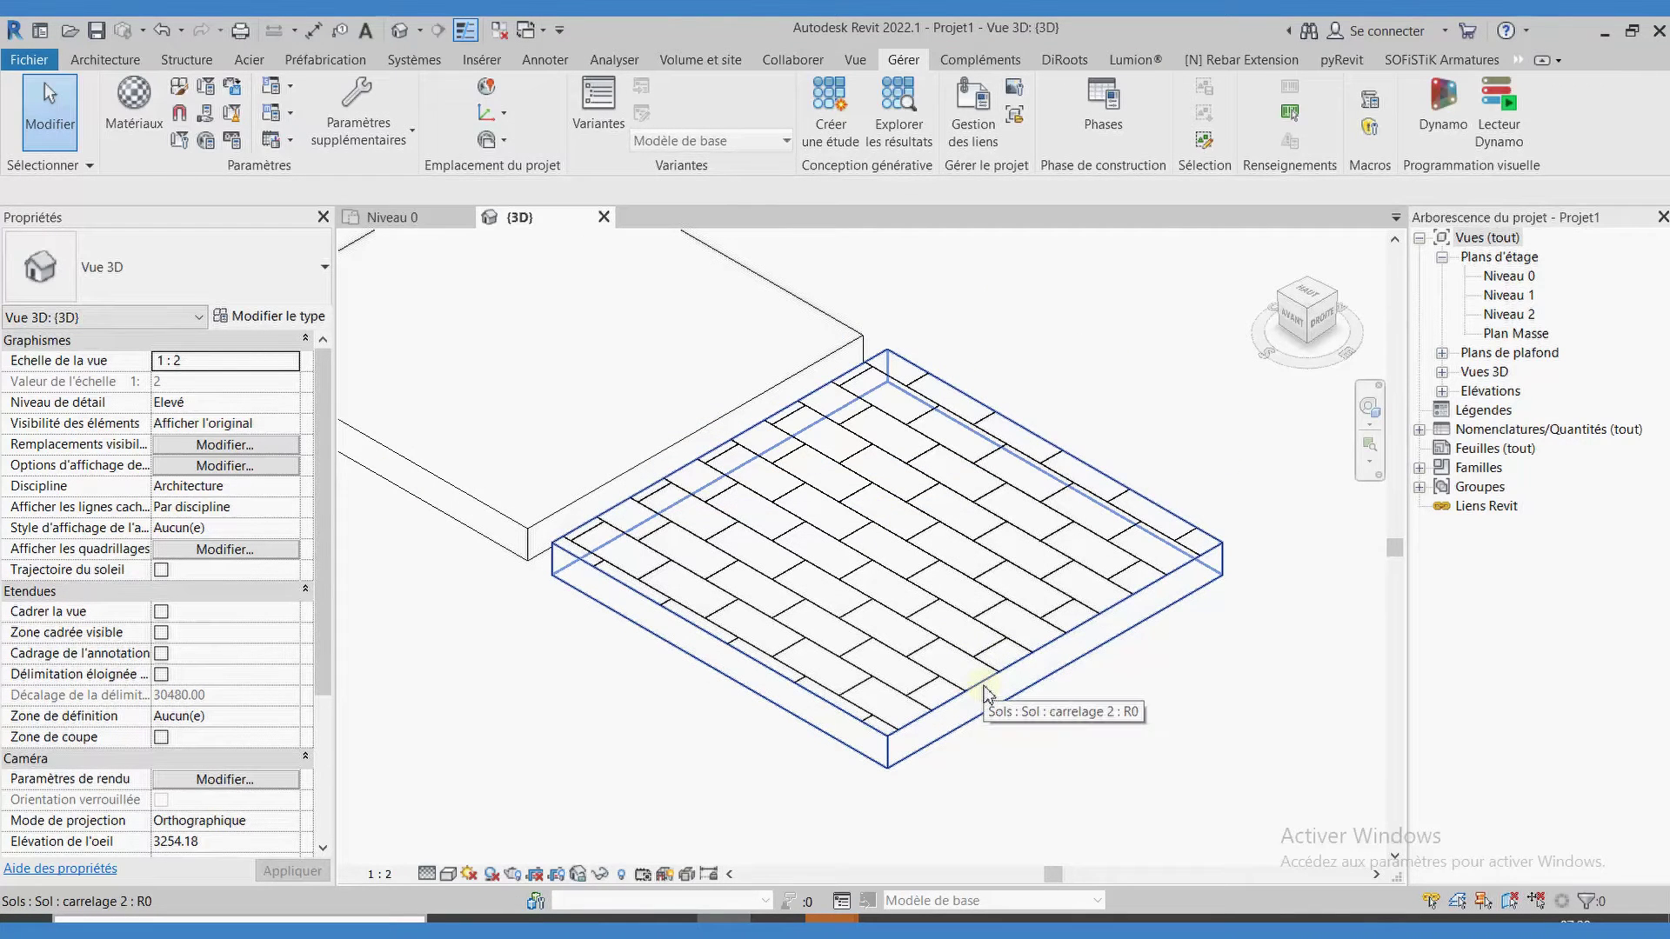
click(993, 691)
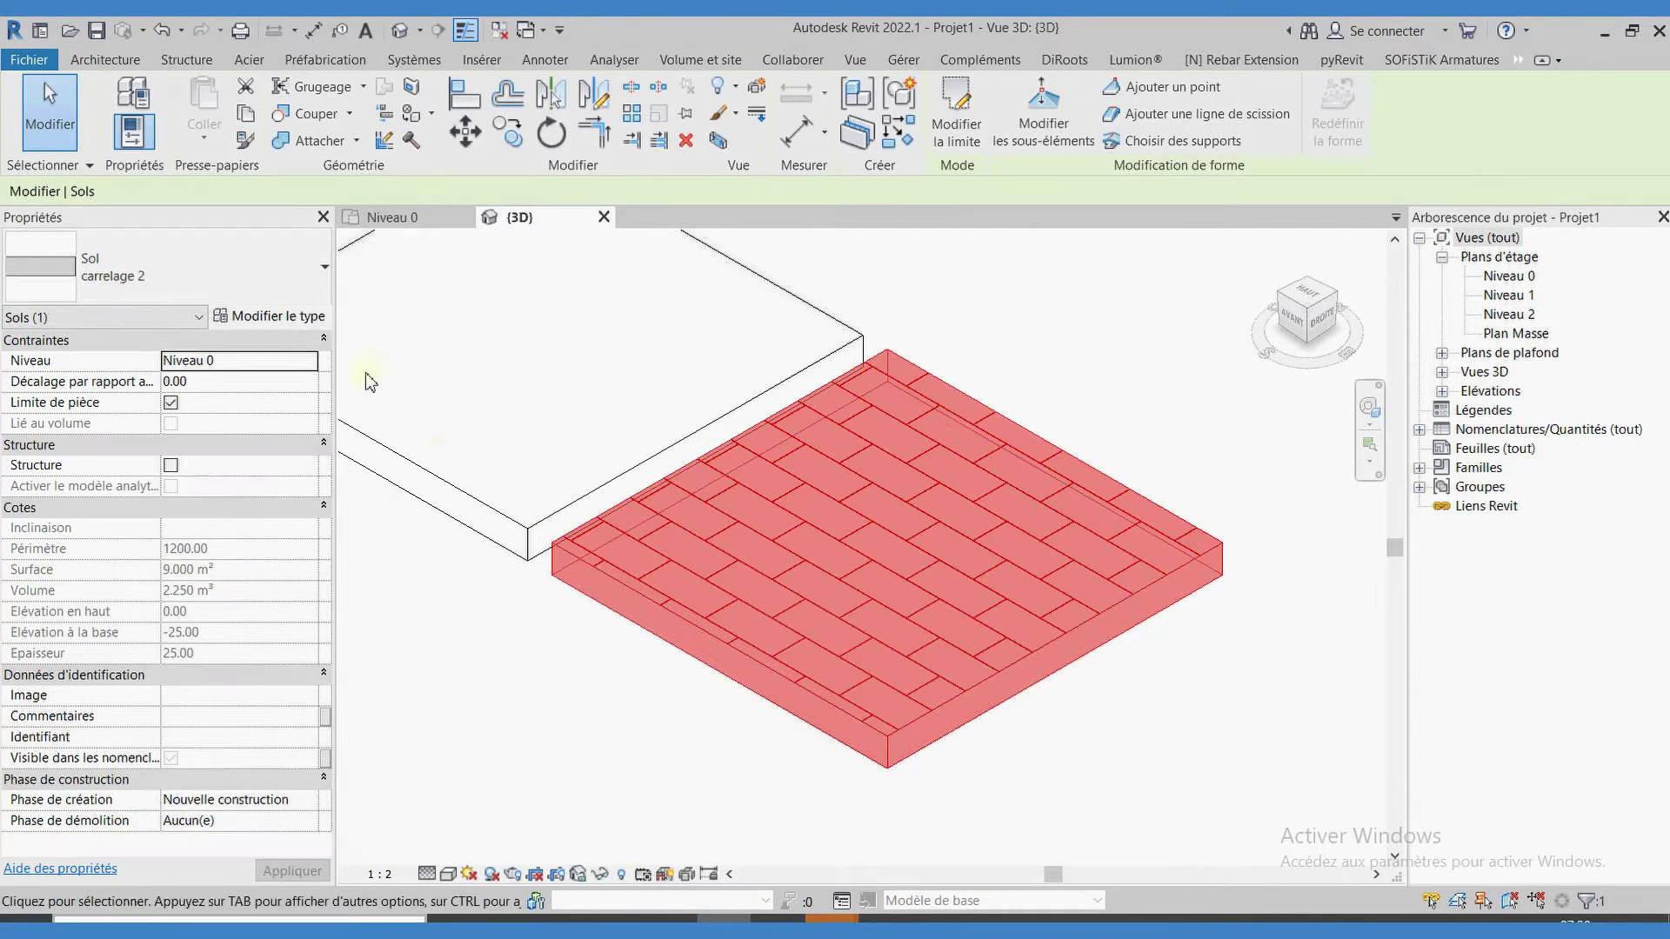
click(280, 316)
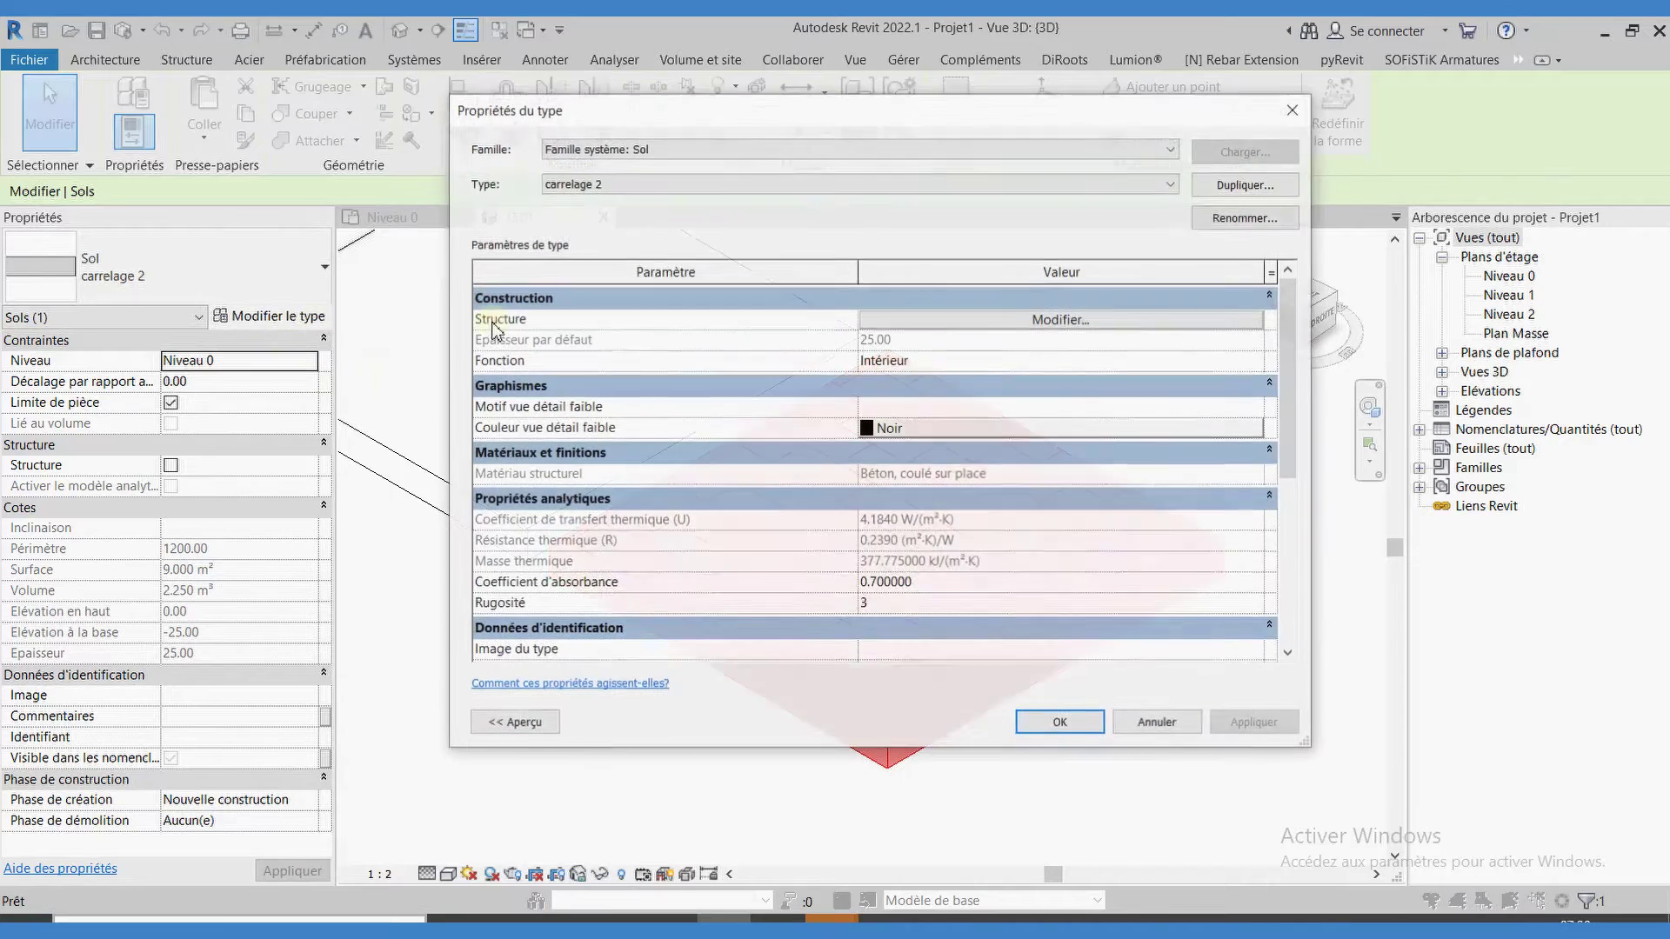
click(1202, 321)
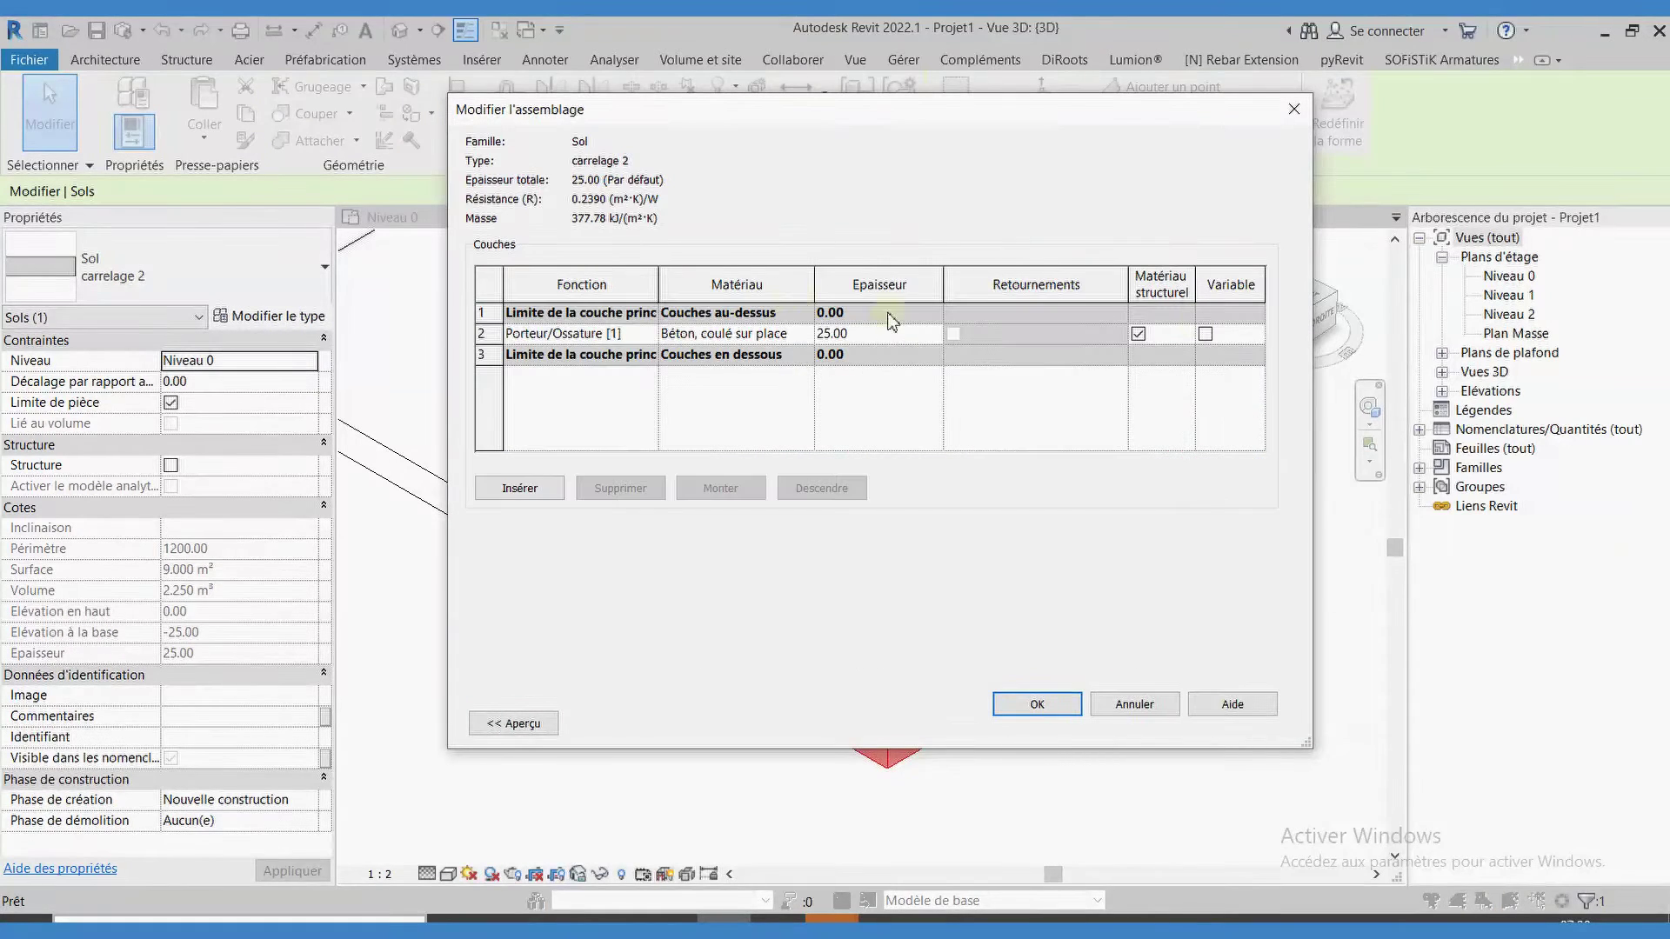
click(805, 334)
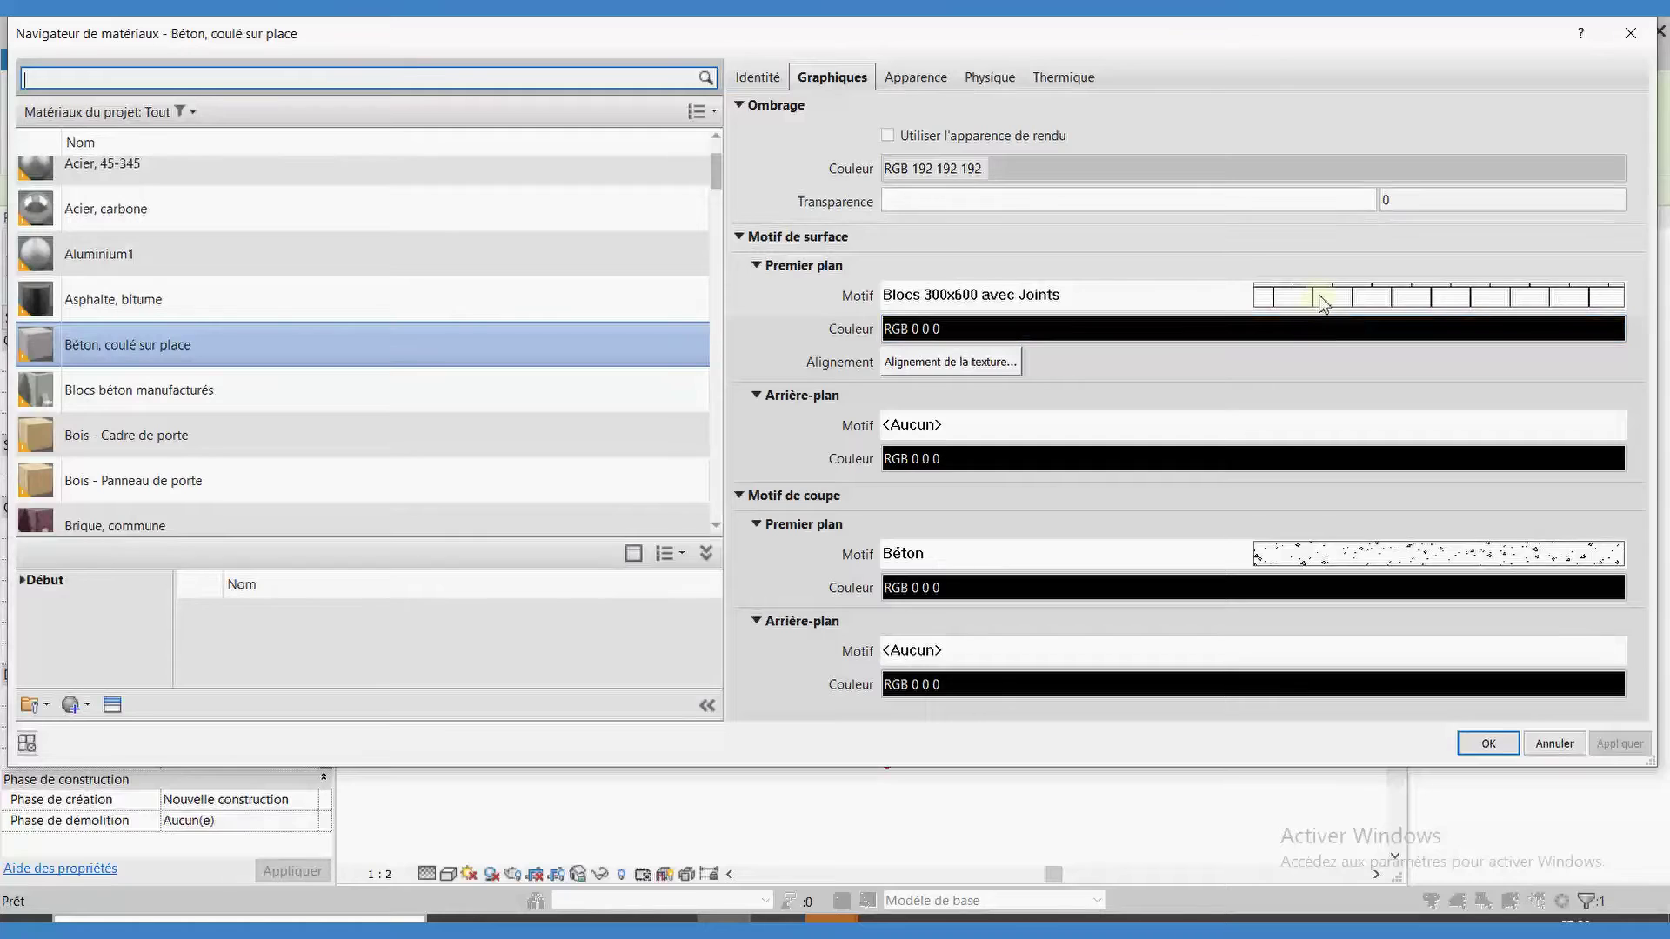
- Set the concrete material's surface pattern to the hachure test drafting pattern and confirm all dialogs
click(1322, 302)
click(391, 114)
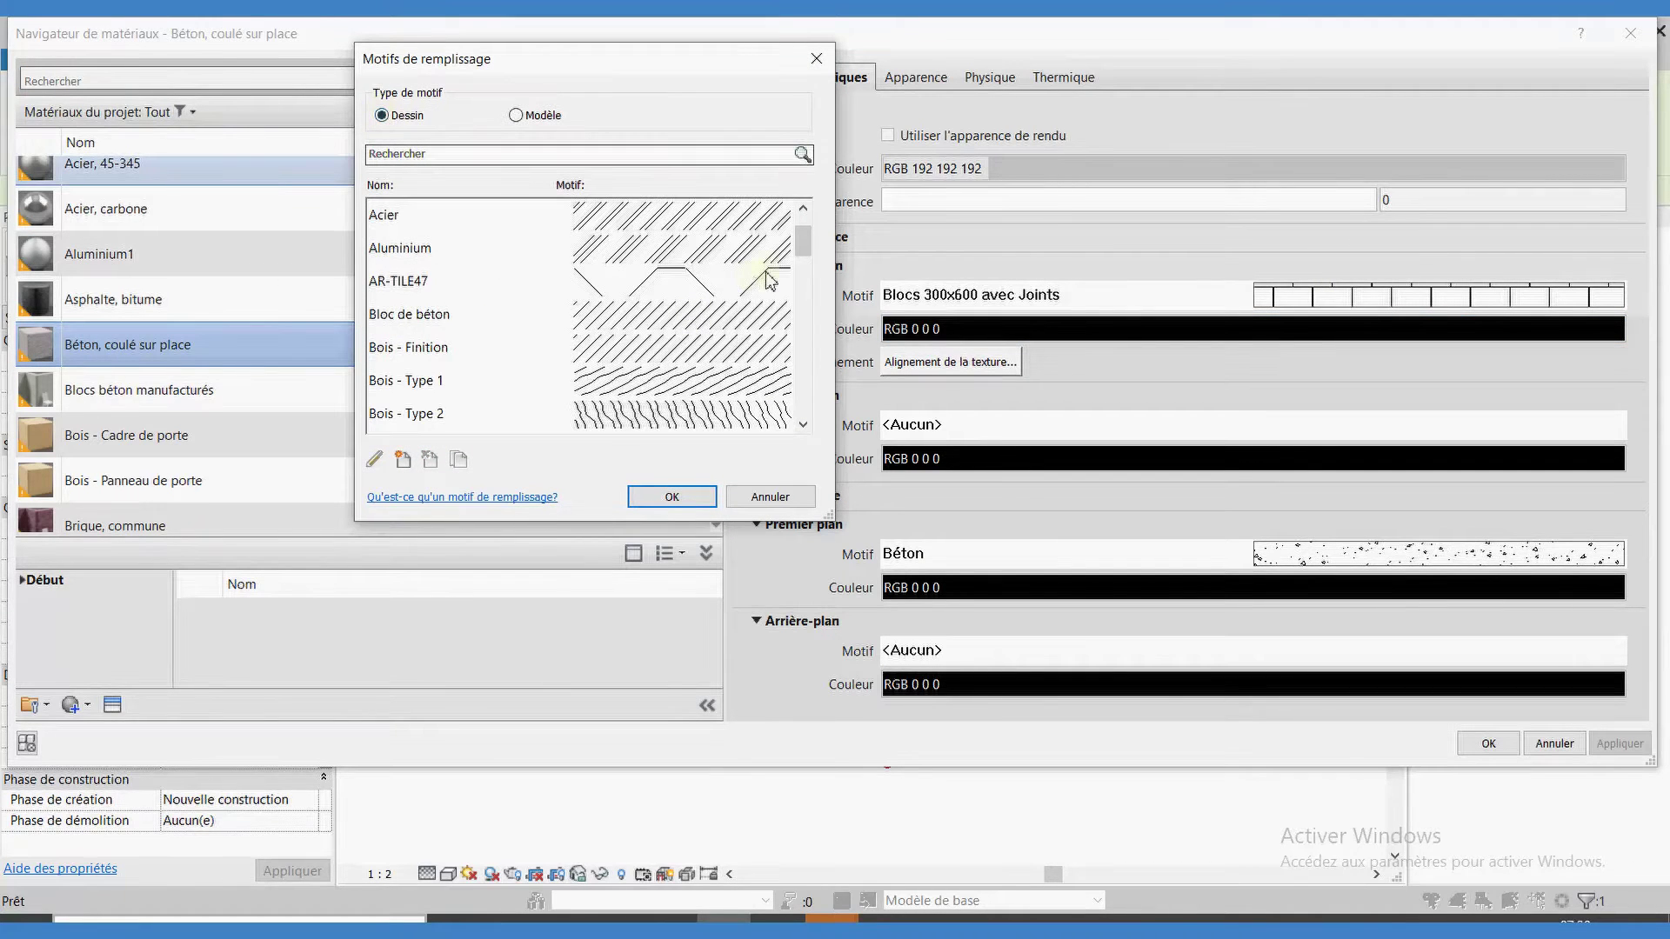
scroll(800, 243, up, 1)
drag(799, 242, 797, 330)
click(405, 318)
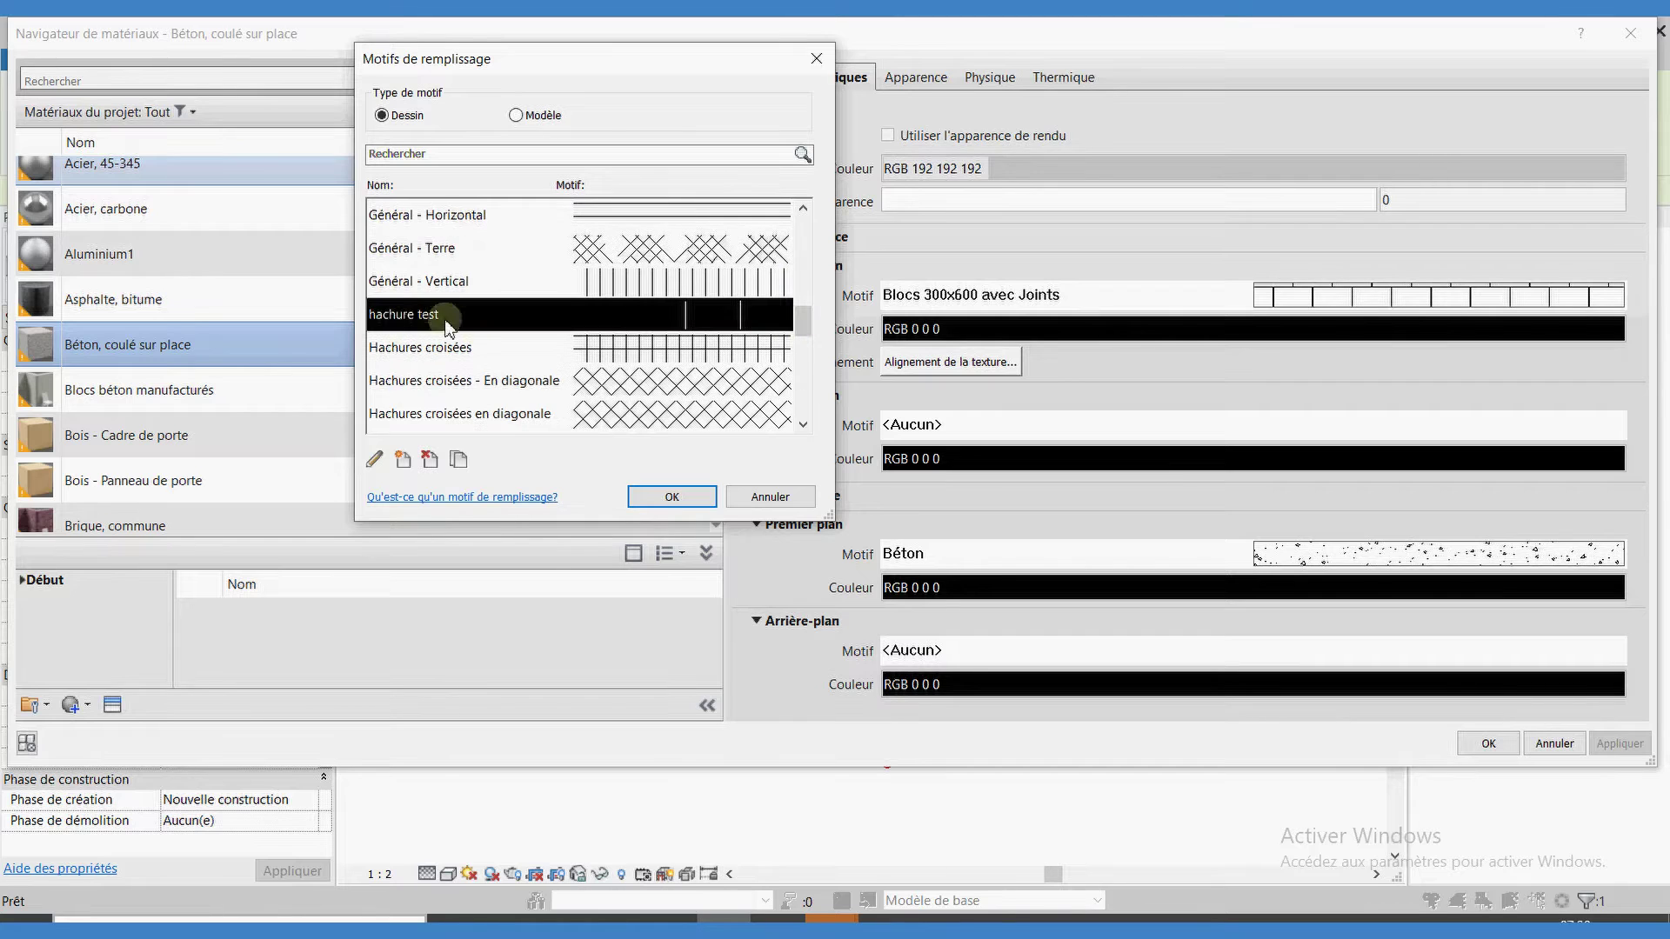
click(668, 495)
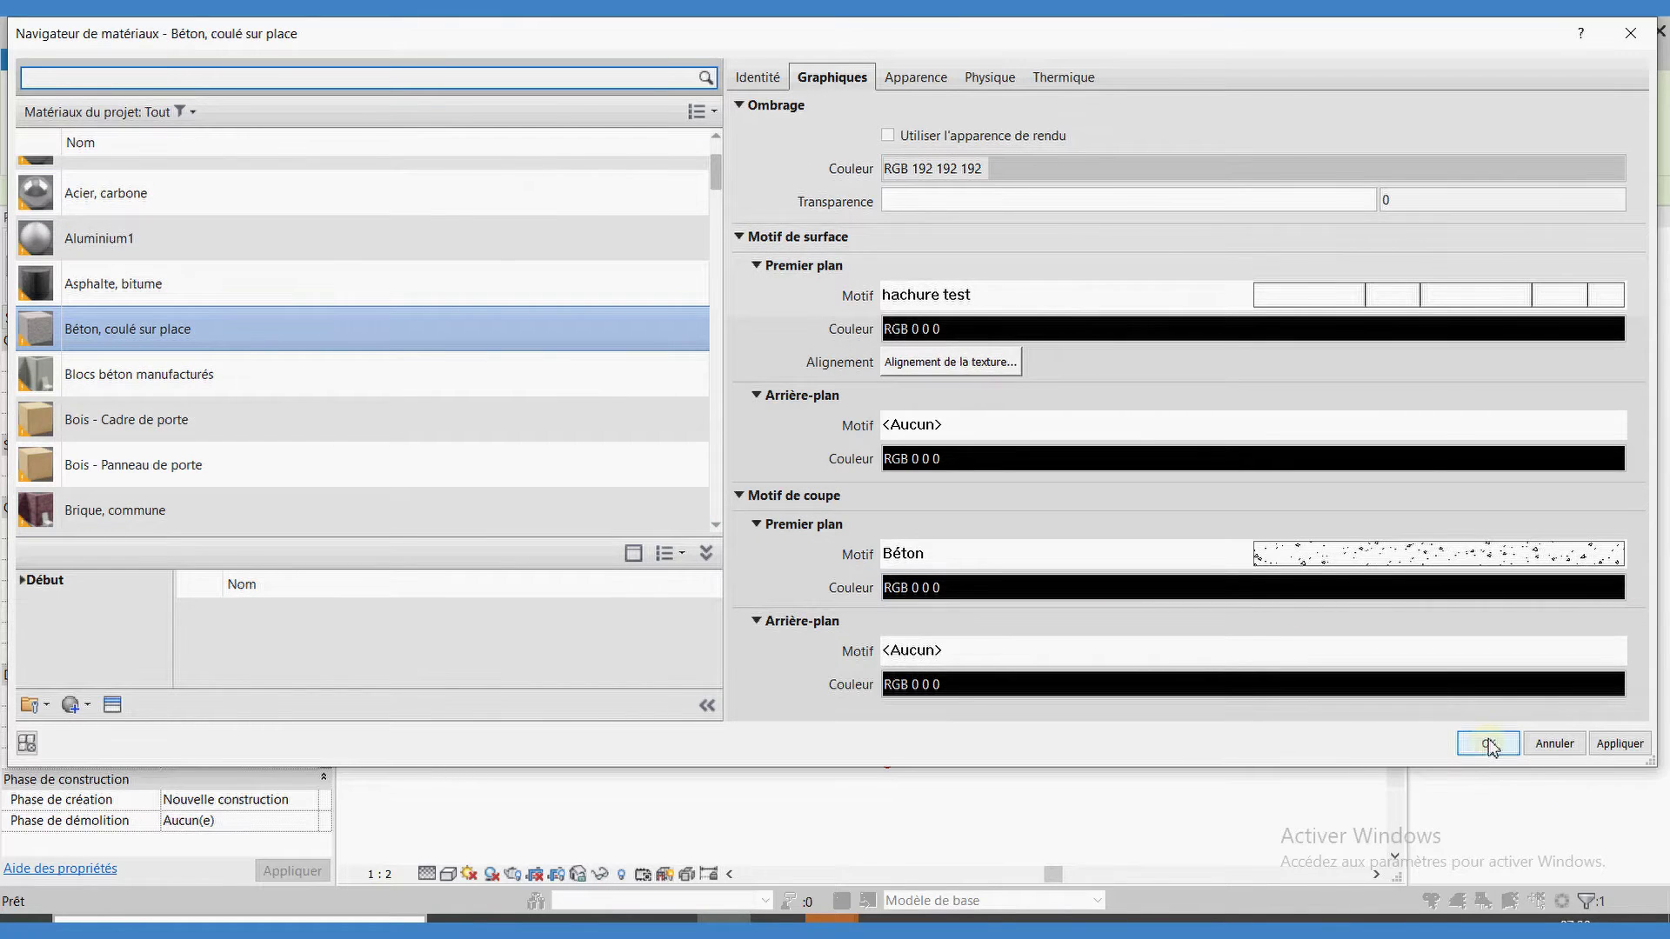
click(1488, 743)
click(995, 704)
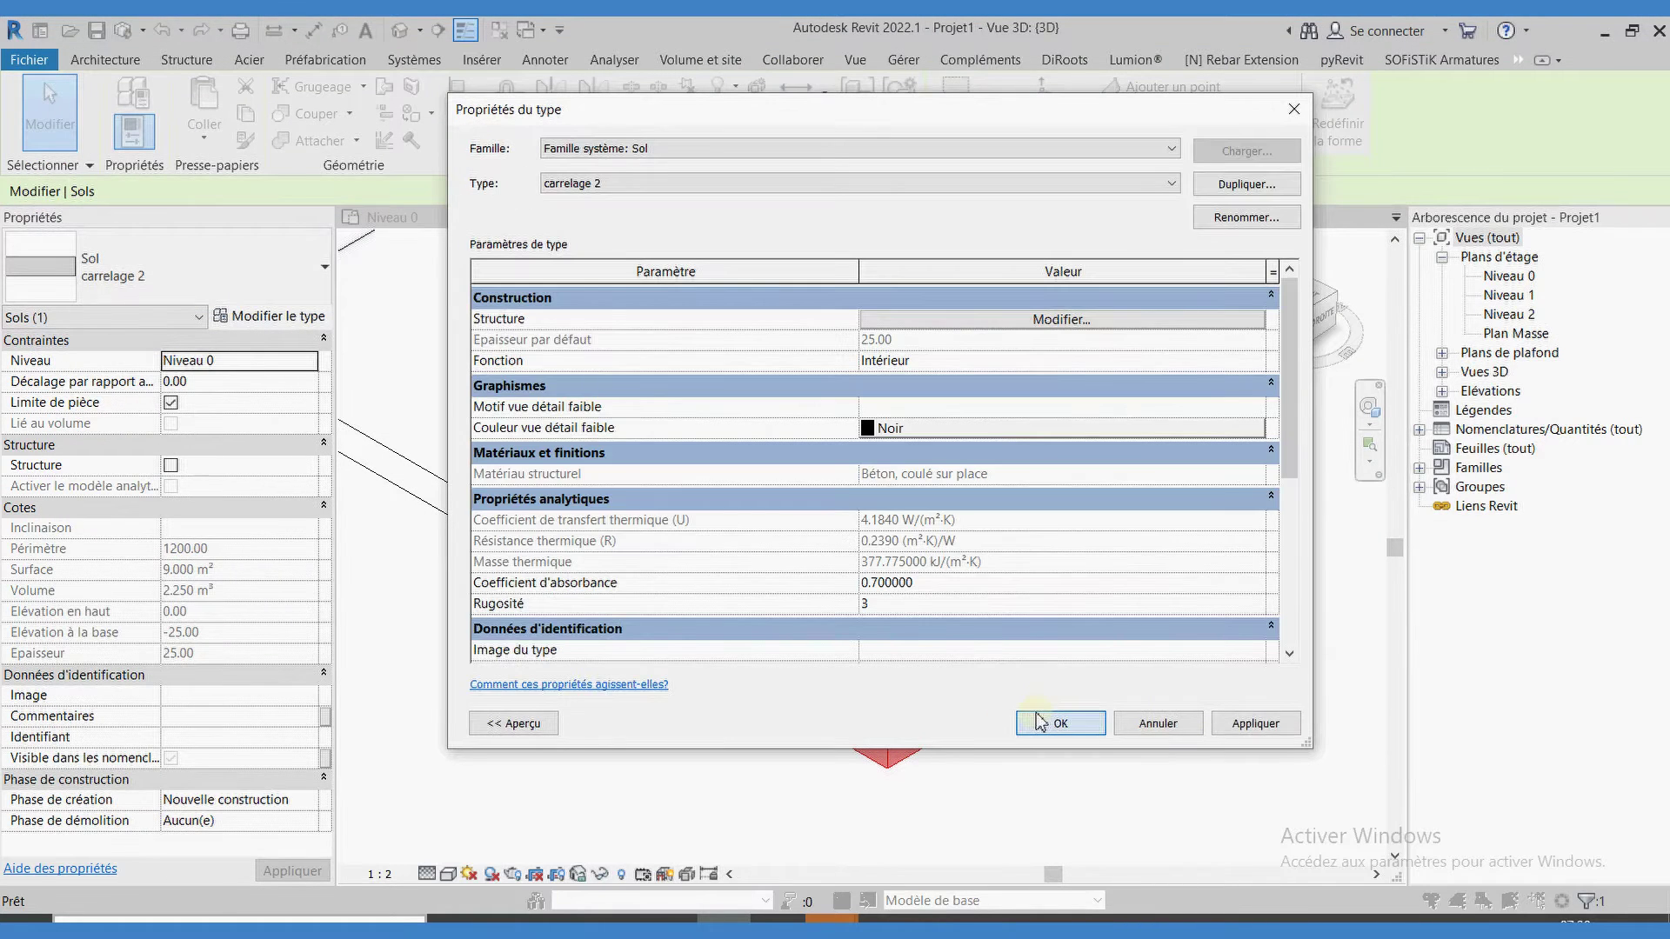
click(1053, 729)
click(1124, 779)
- Set the 3D view scale to 1:50 and zoom around to inspect the hatch
scroll(896, 726, up, 5)
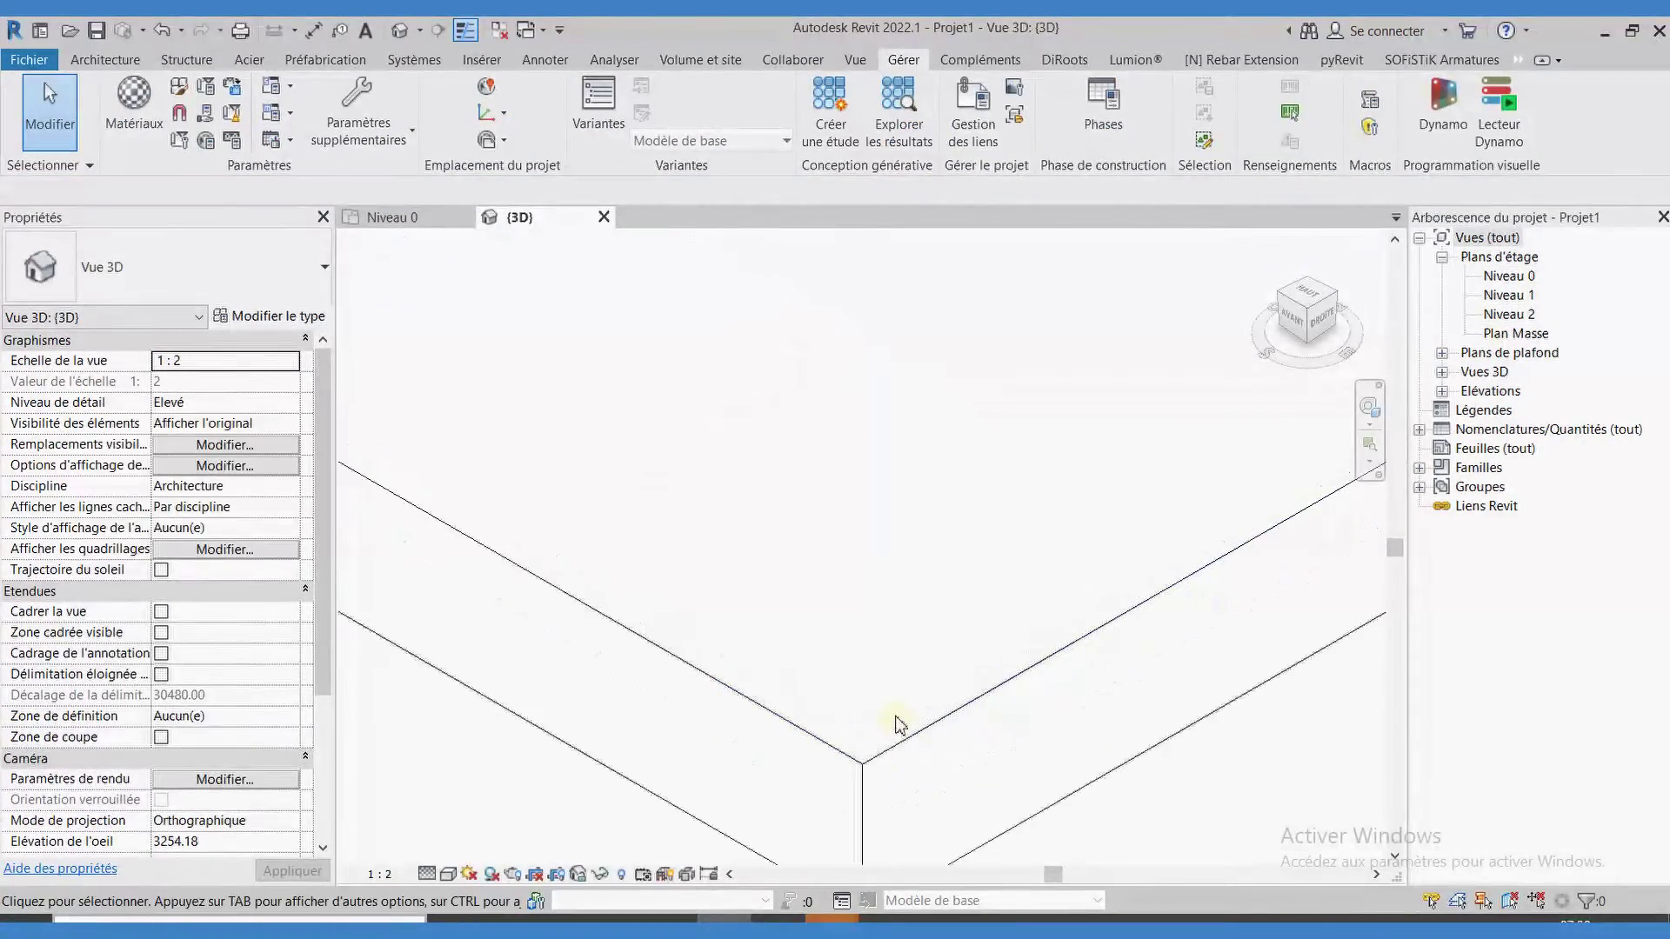
click(391, 869)
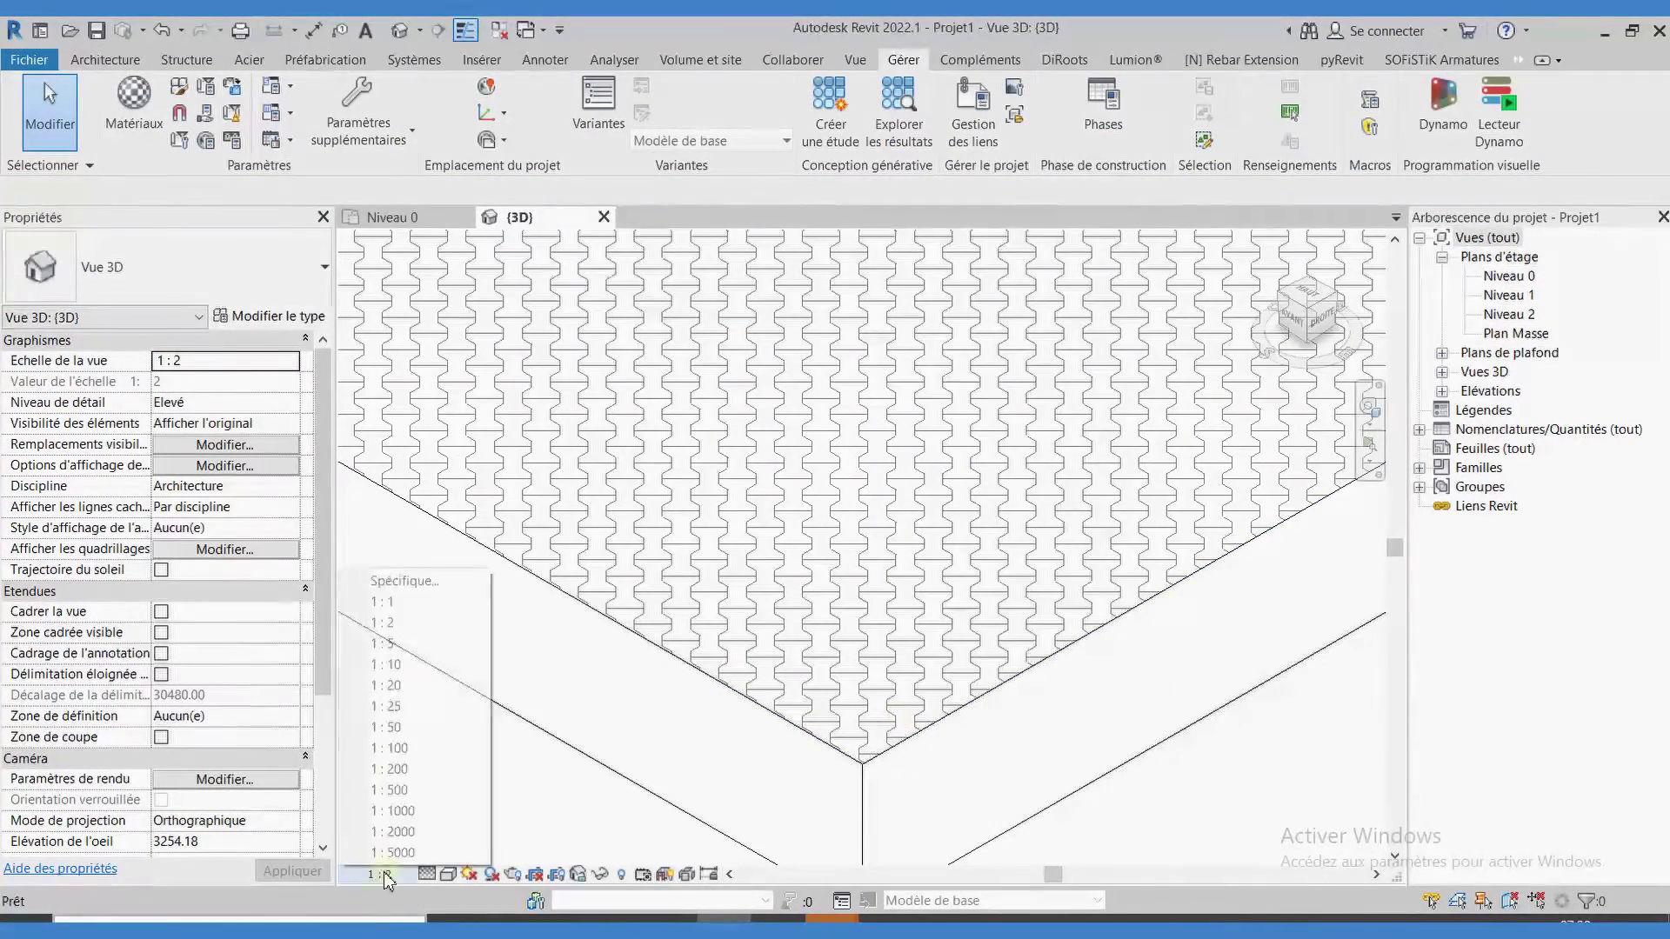
click(397, 730)
scroll(835, 604, down, 3)
scroll(887, 634, down, 2)
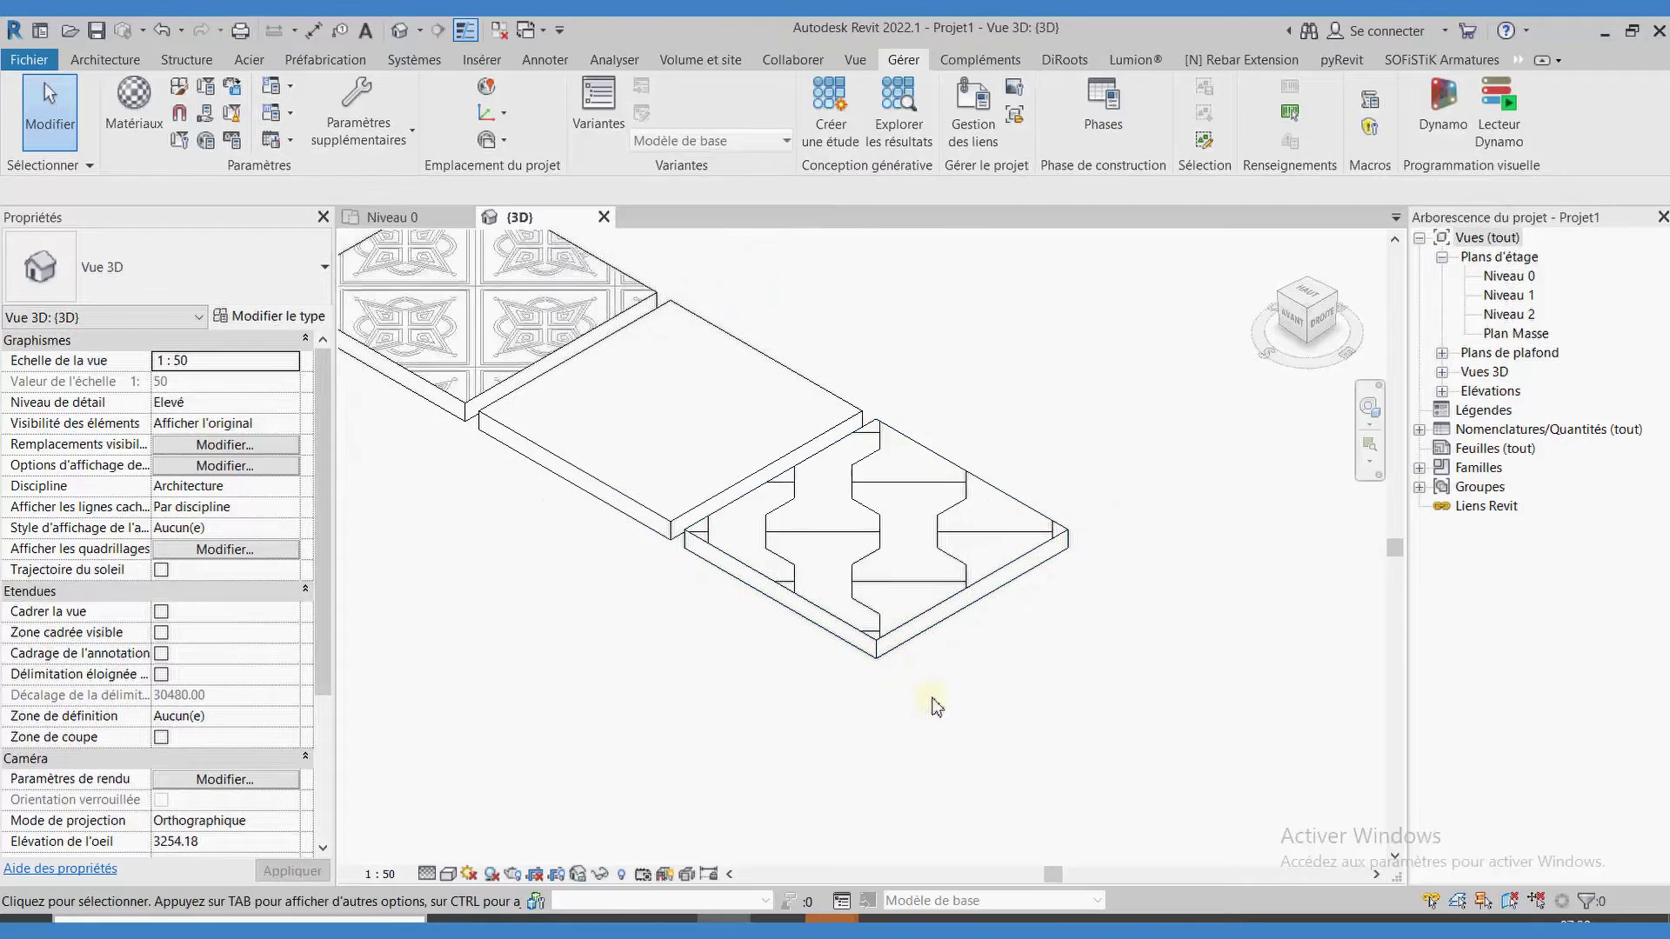
scroll(974, 650, up, 2)
scroll(974, 650, down, 2)
scroll(966, 687, up, 2)
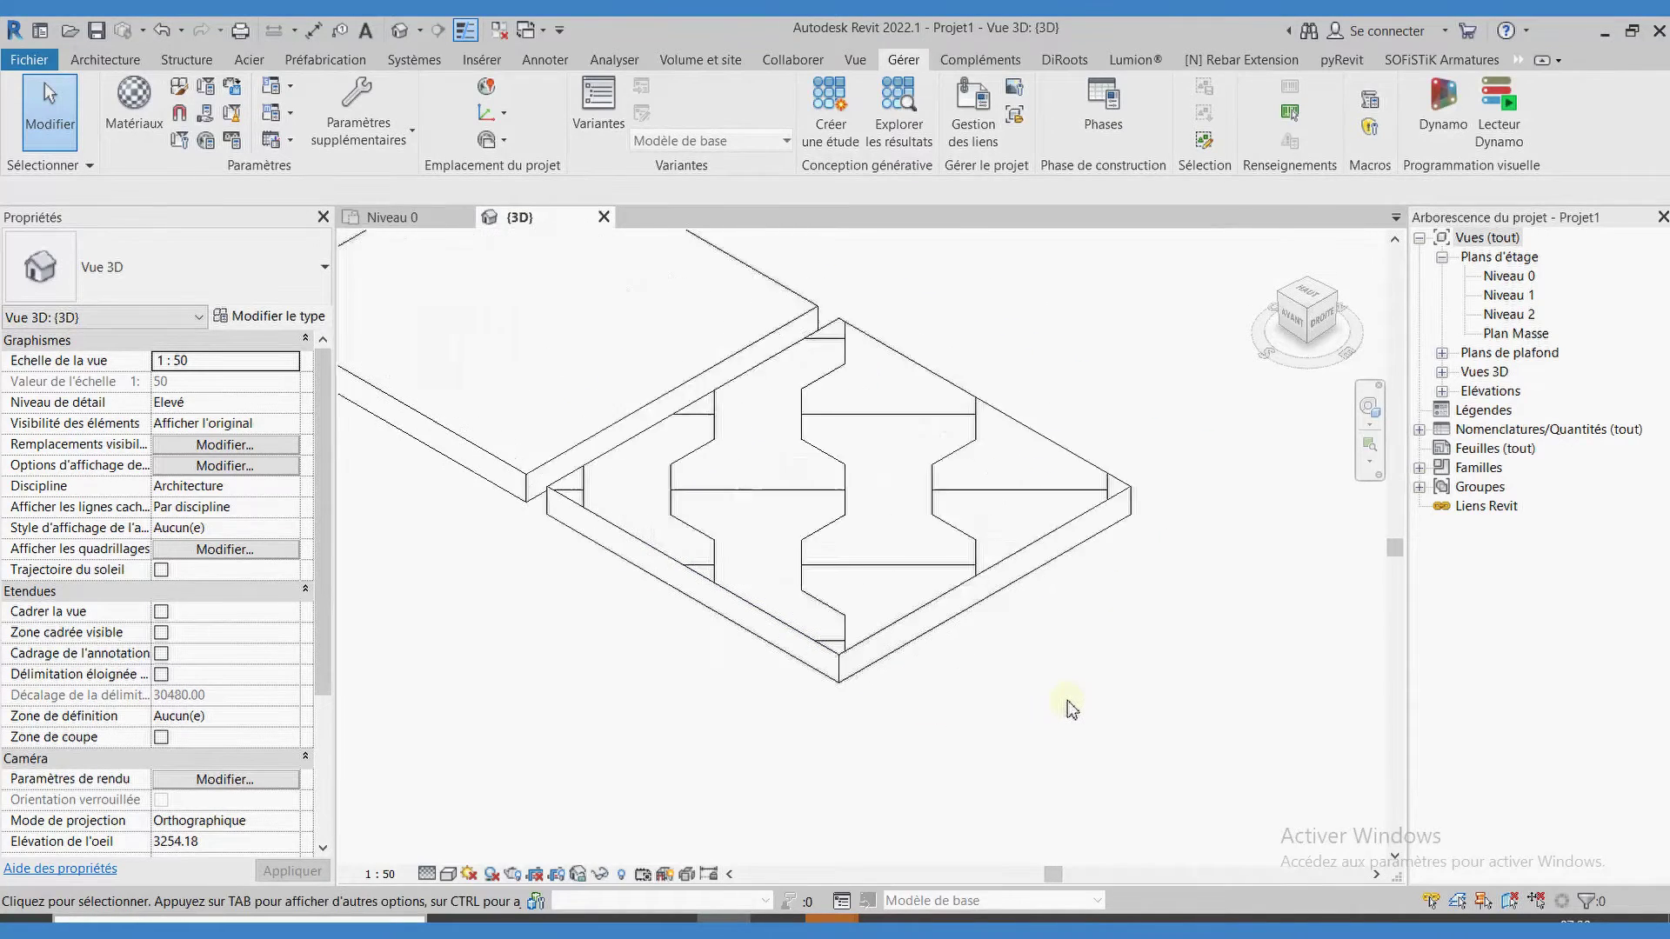
scroll(1071, 709, up, 1)
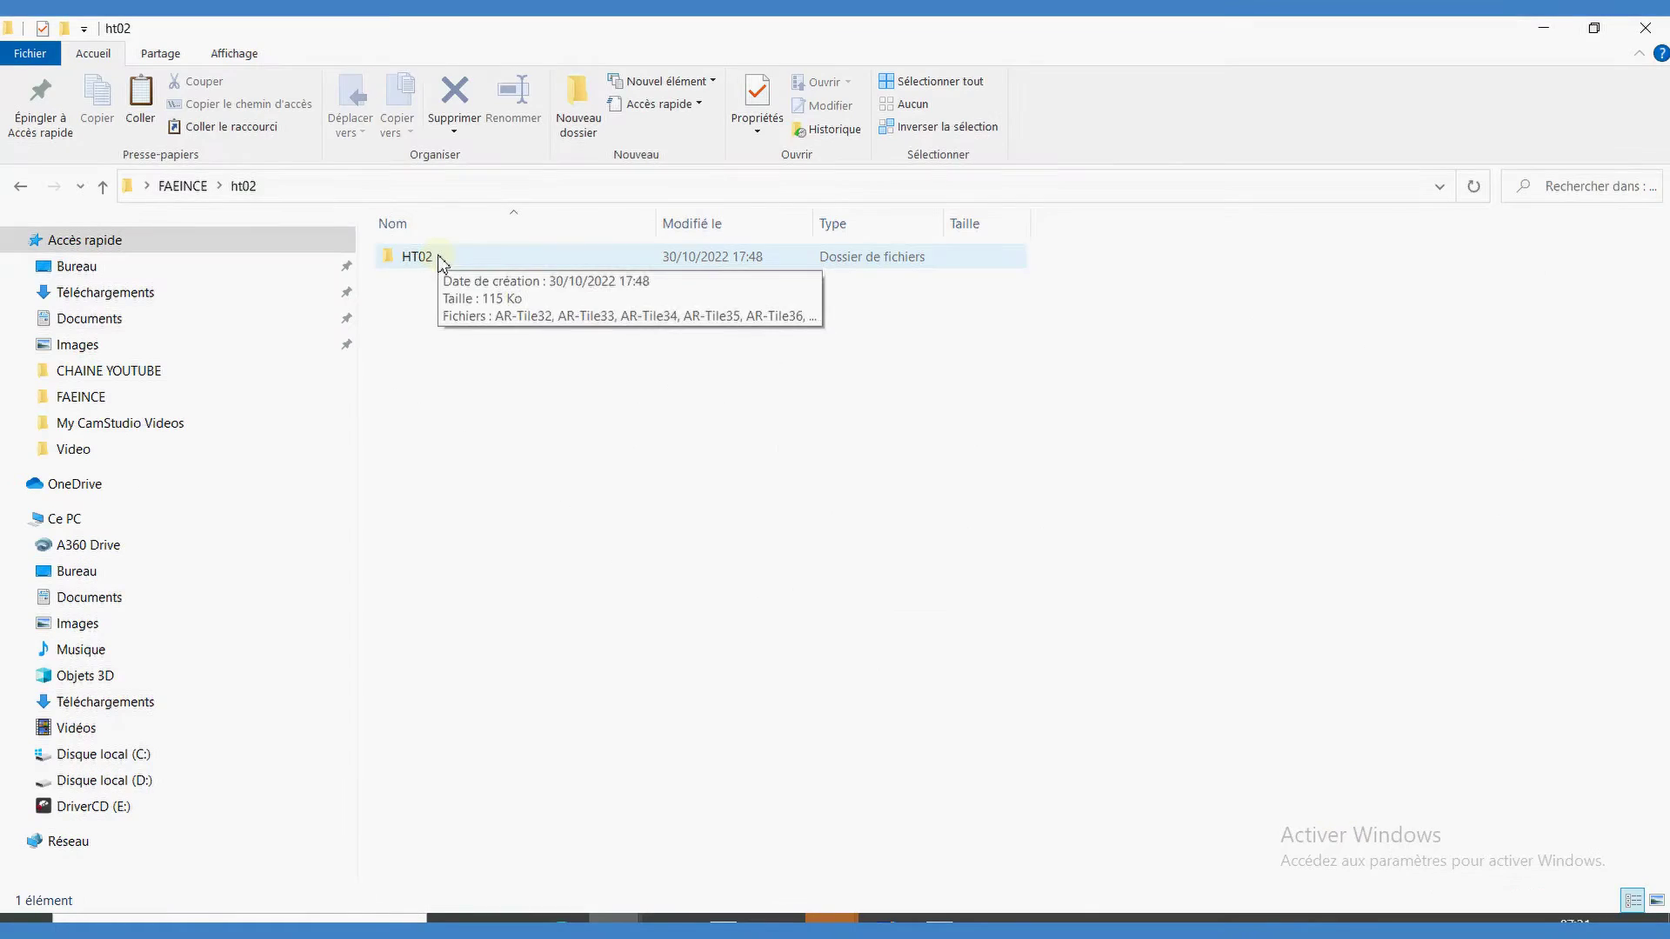
- Open the HT02 folder and scroll through its AR-Tile pattern files
double_click(436, 261)
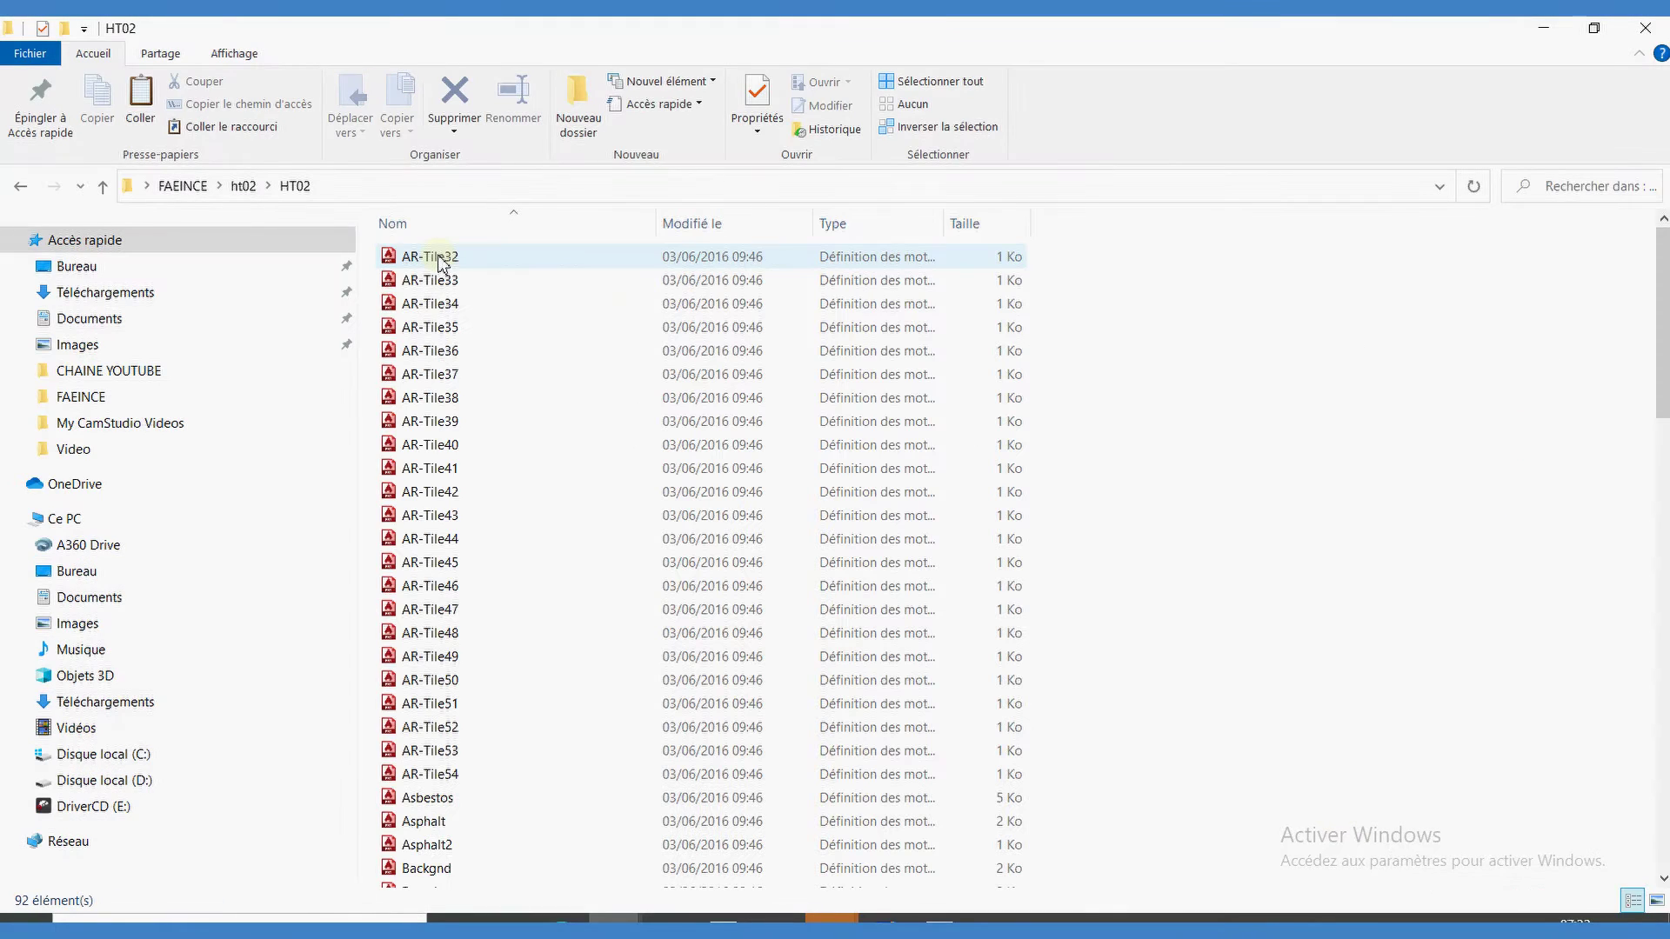
scroll(1060, 489, down, 8)
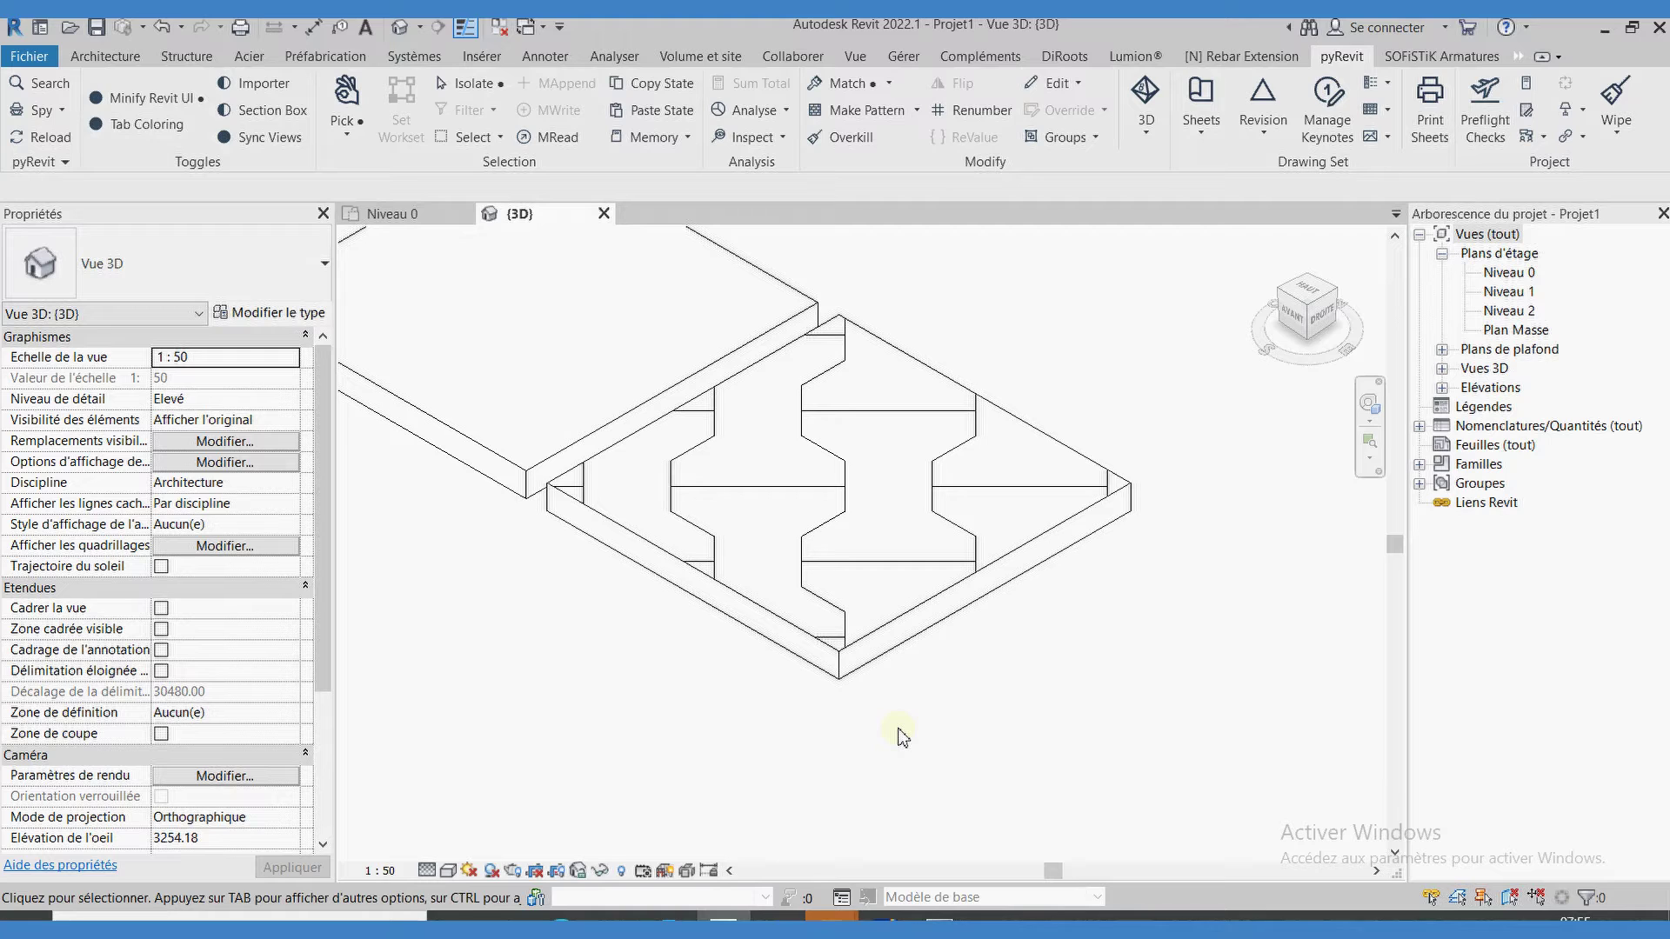
- Switch the 3D view to the Réaliste visual style and zoom in on the tiled floors
click(449, 871)
click(473, 848)
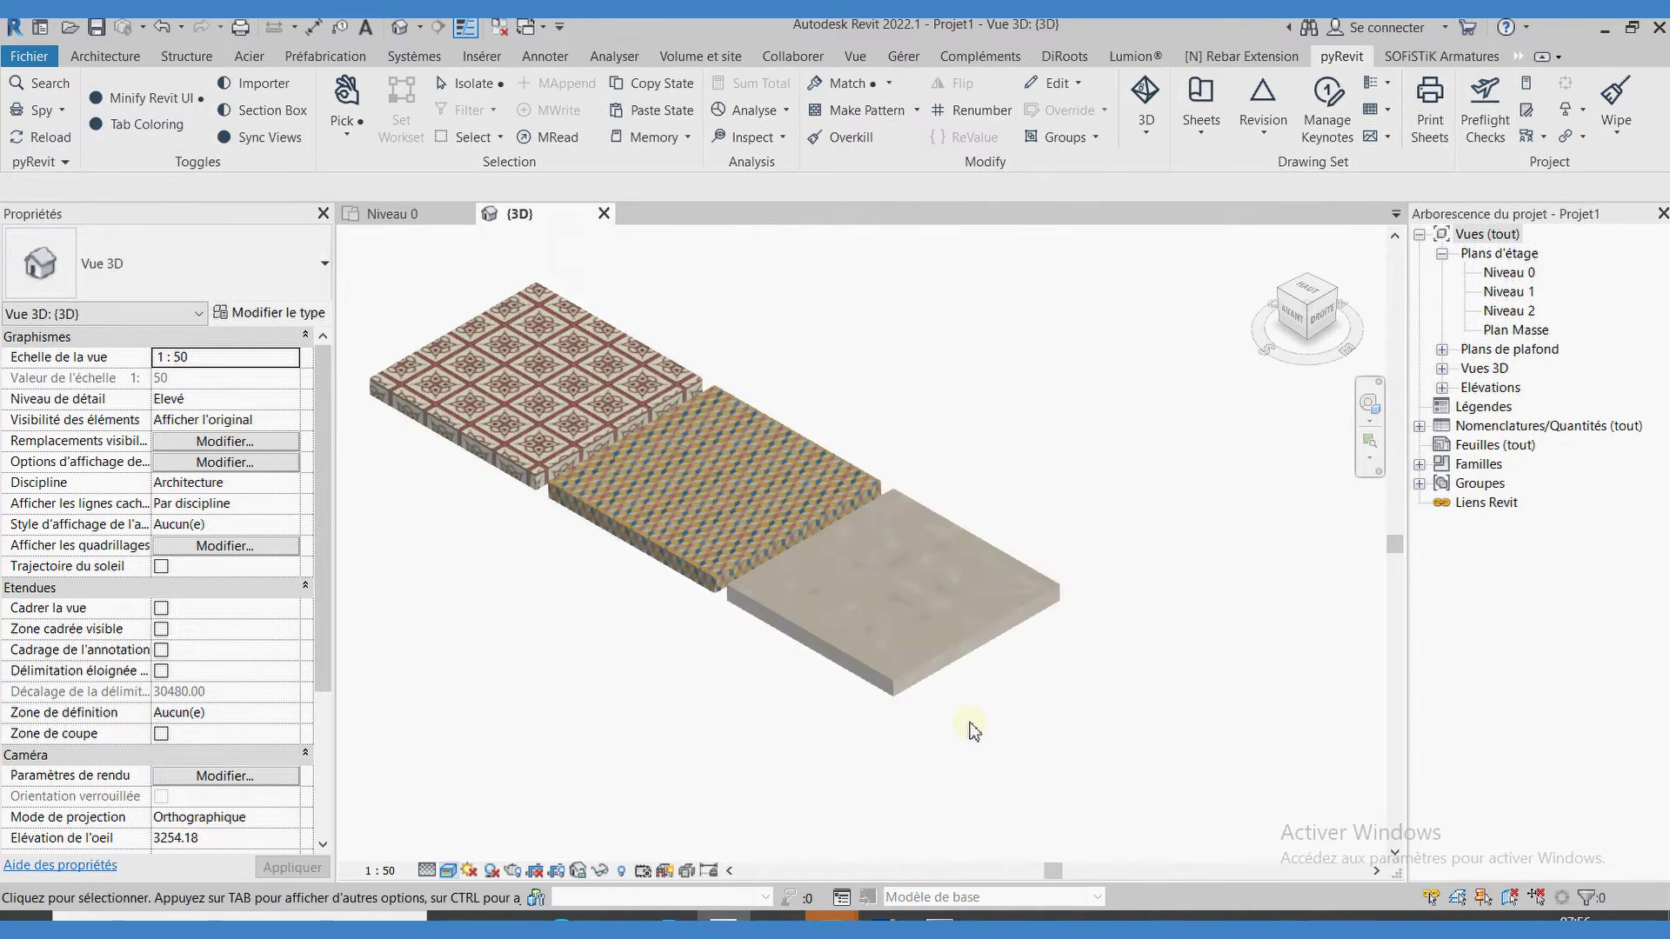
scroll(467, 370, up, 2)
scroll(734, 452, up, 2)
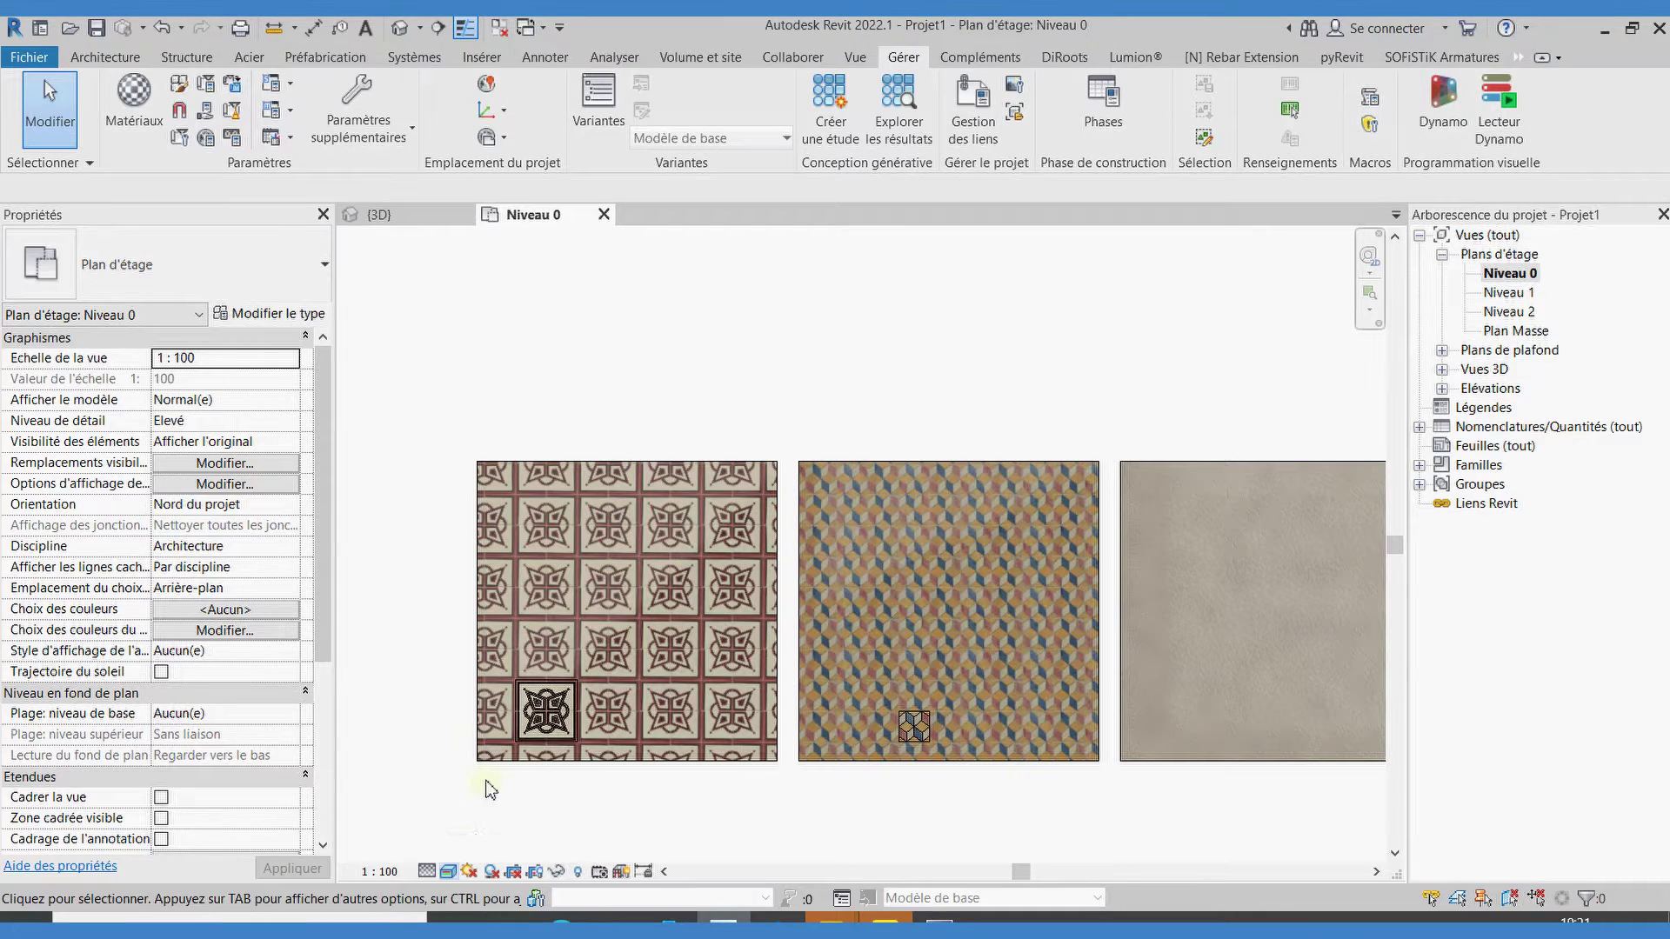
- Zoom in and measure one tile at 62.00 across, then select the red-patterned floor
scroll(490, 789, up, 3)
scroll(522, 756, up, 2)
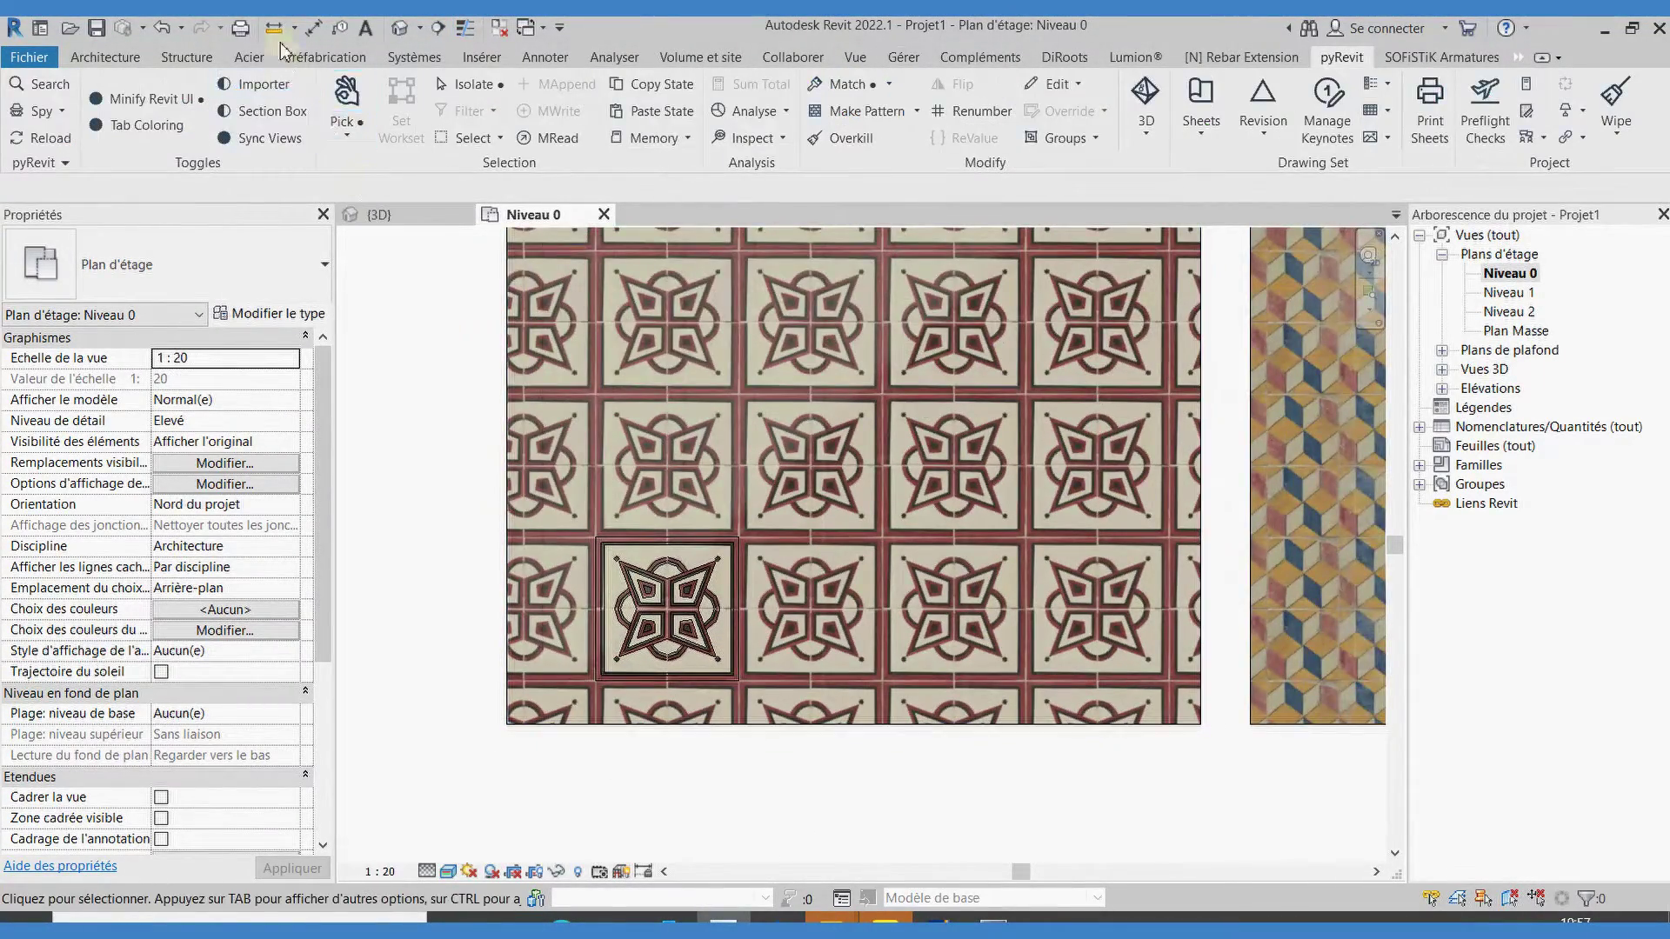
click(274, 27)
click(600, 680)
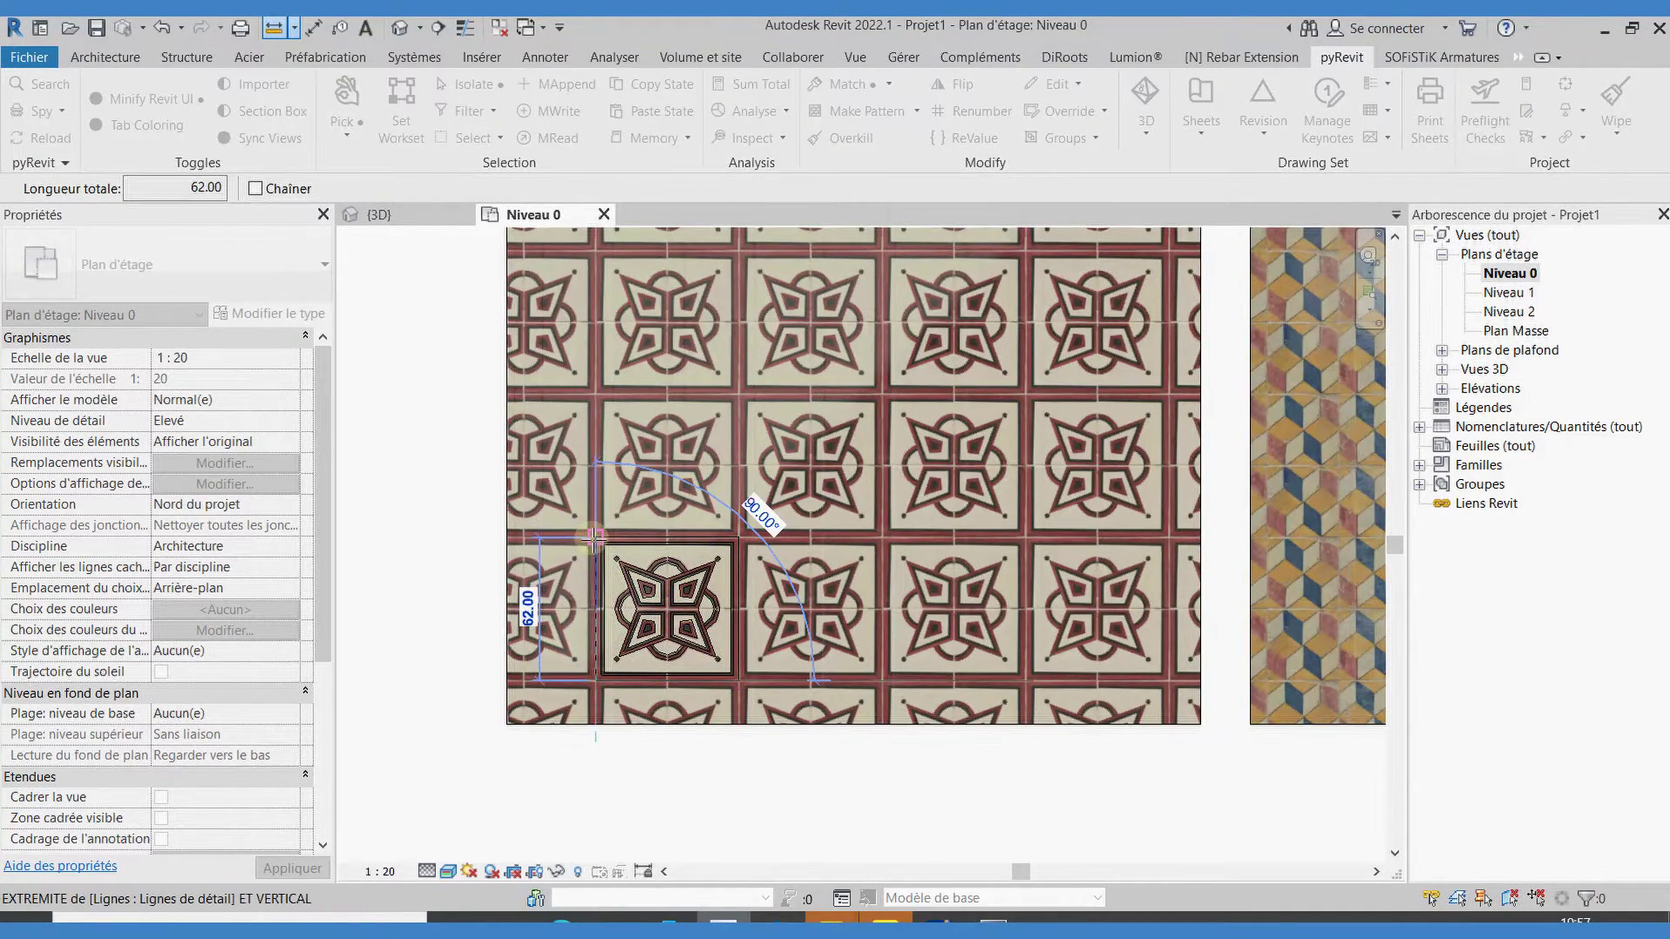
key(Escape)
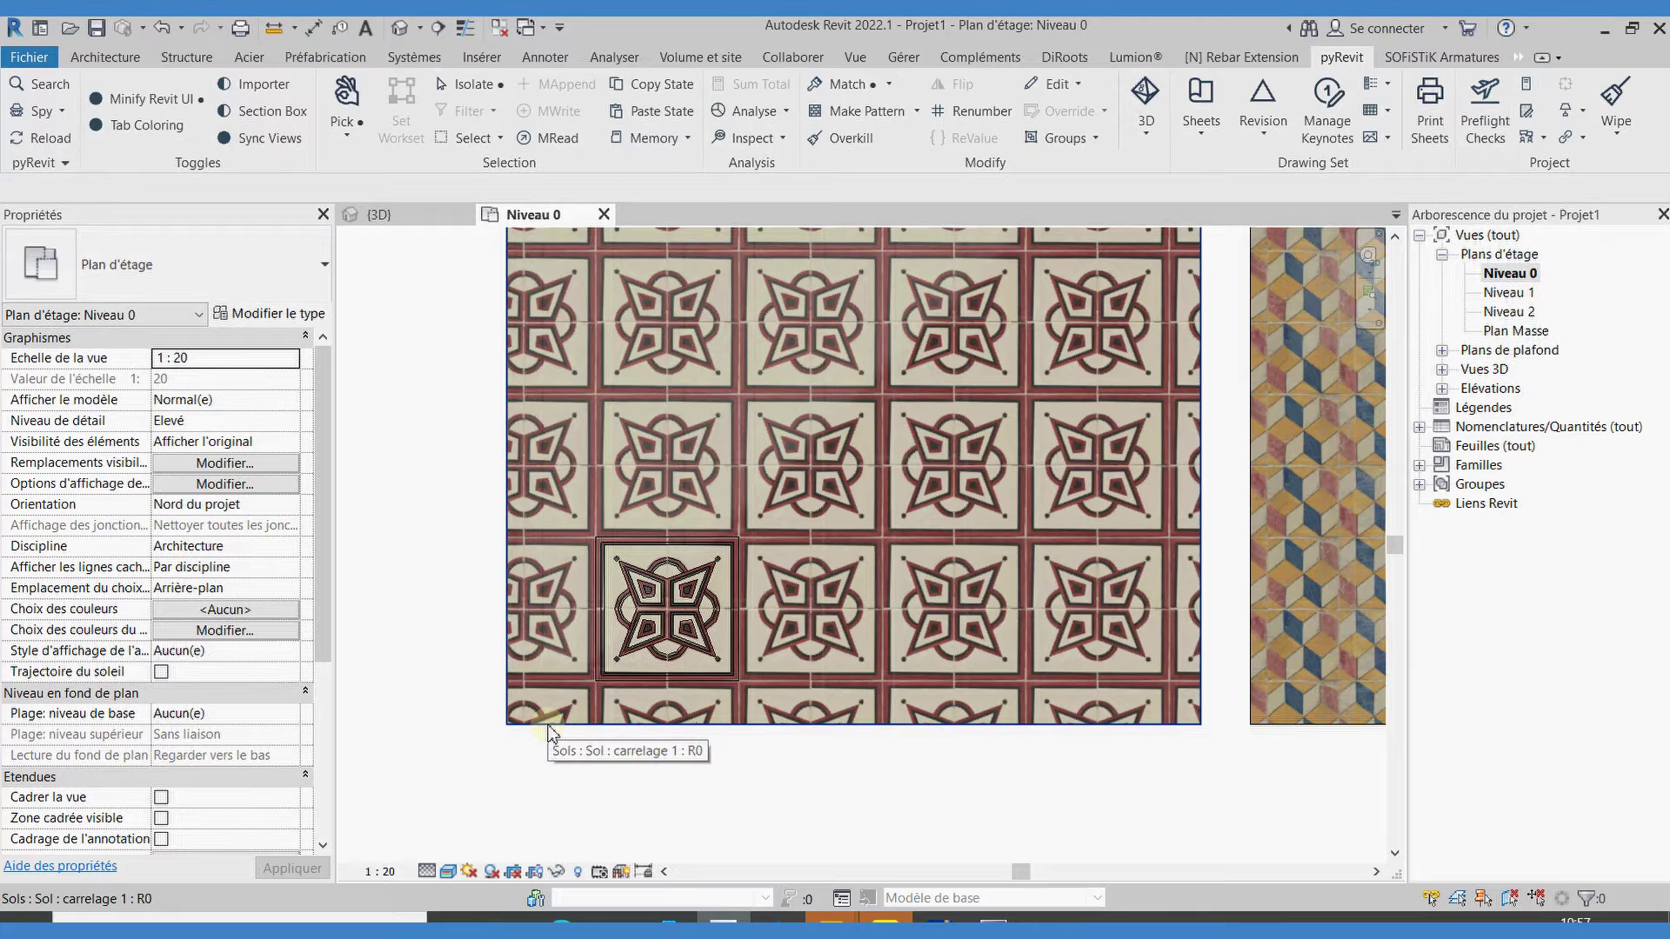
click(548, 727)
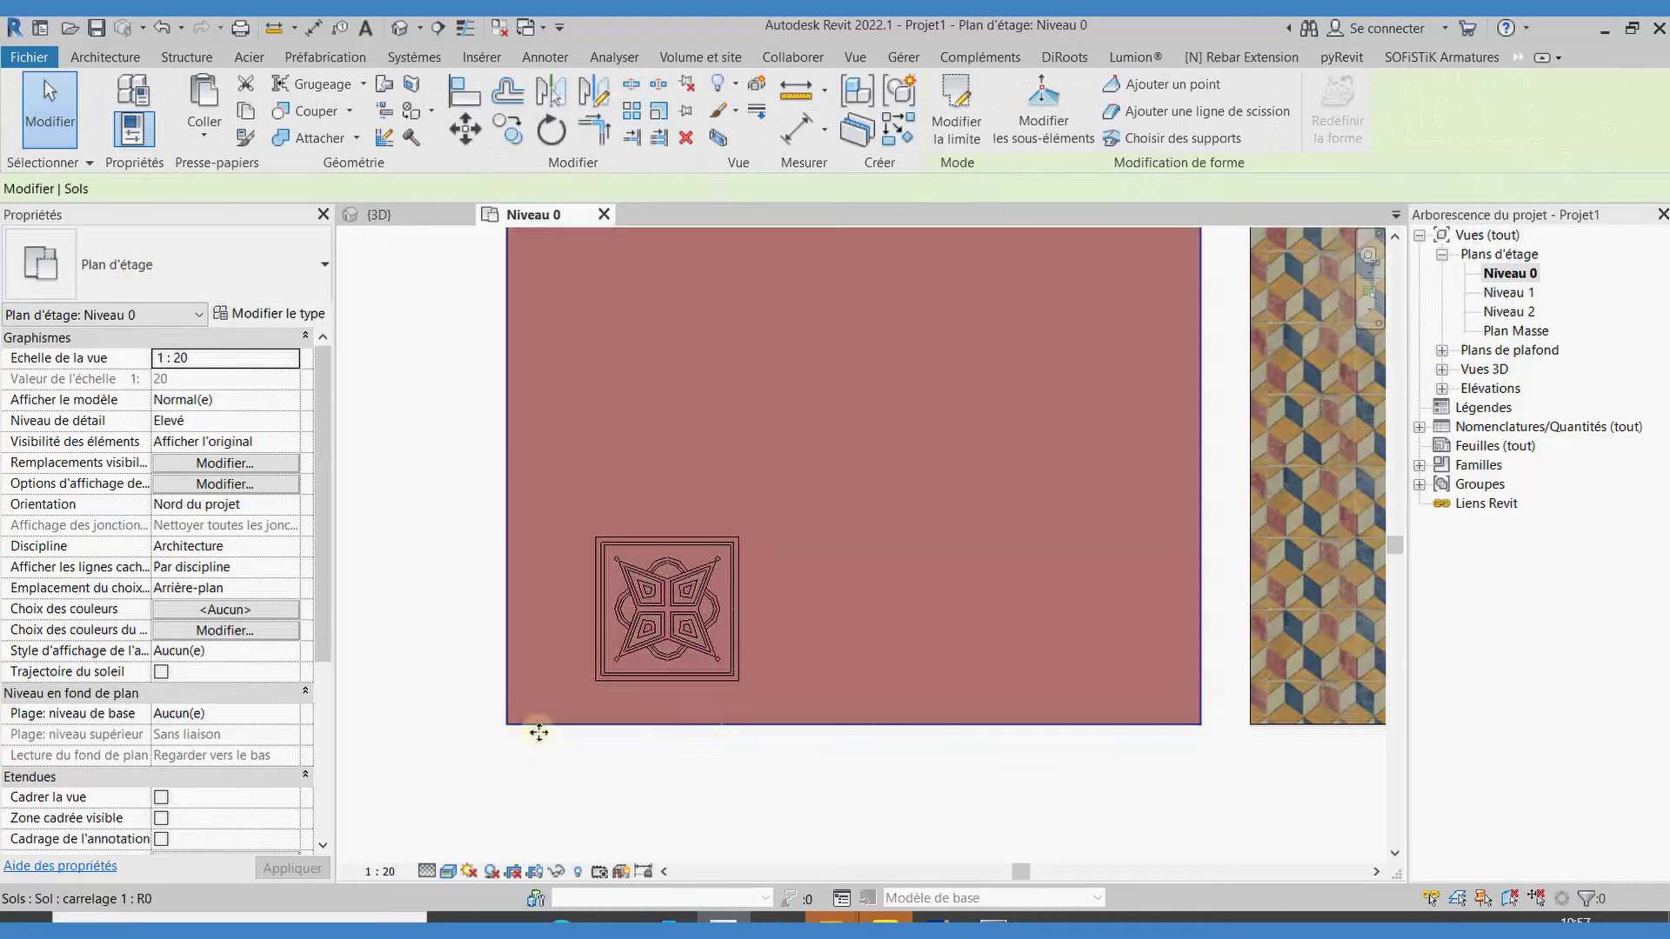
click(293, 322)
click(1077, 326)
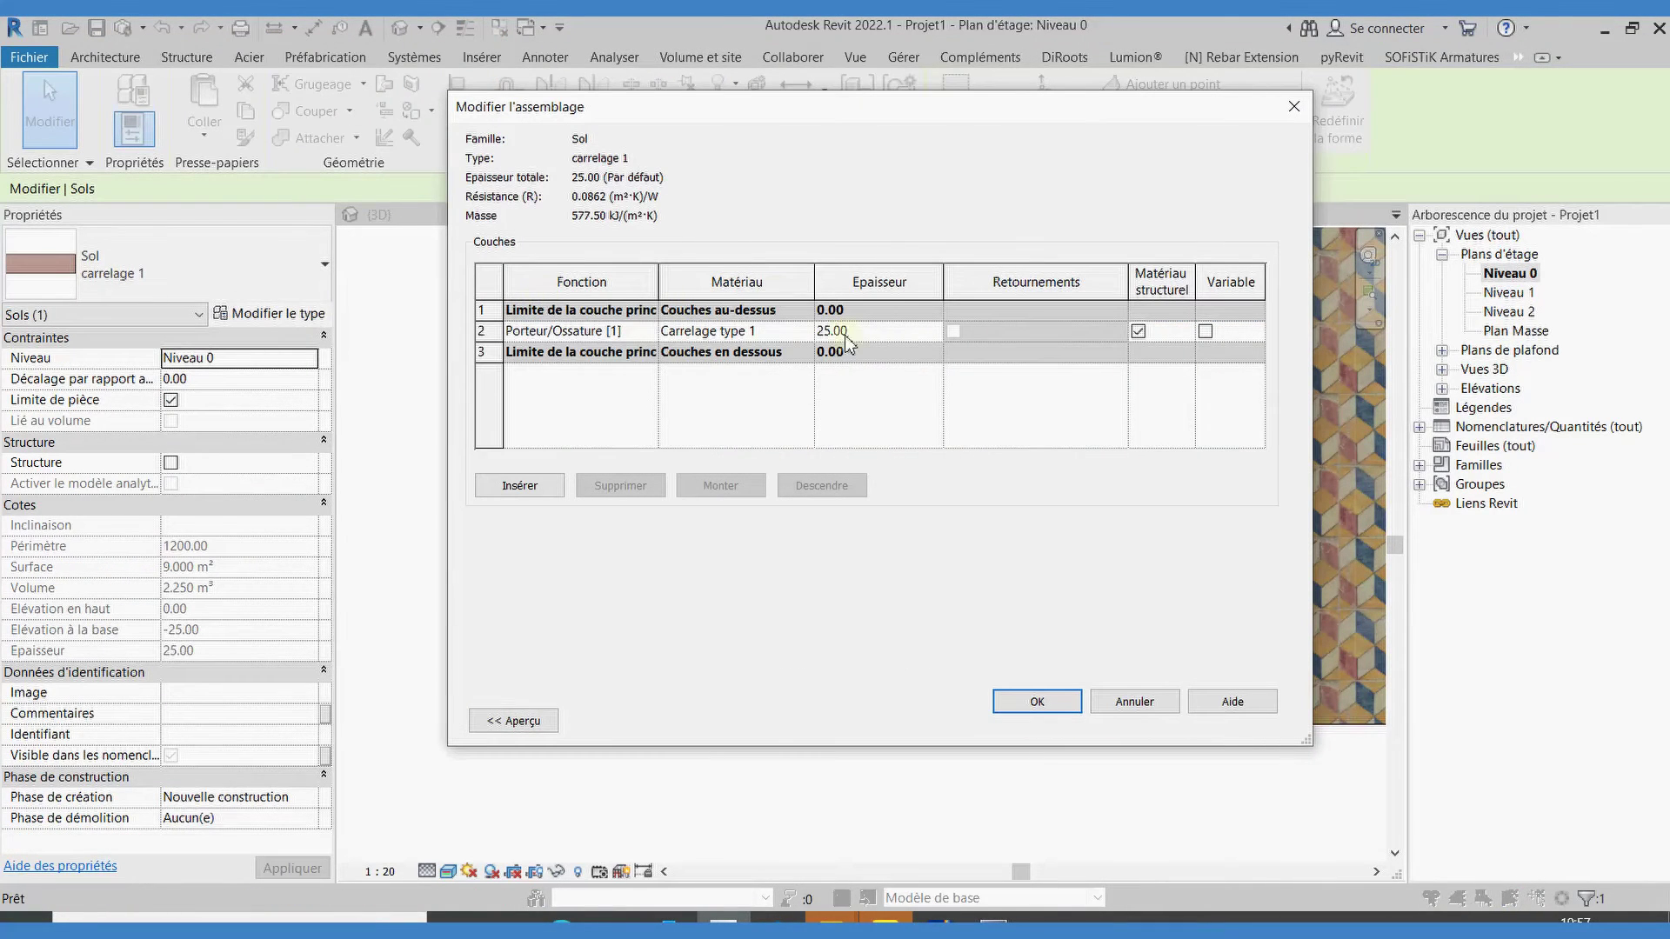
click(786, 334)
click(805, 331)
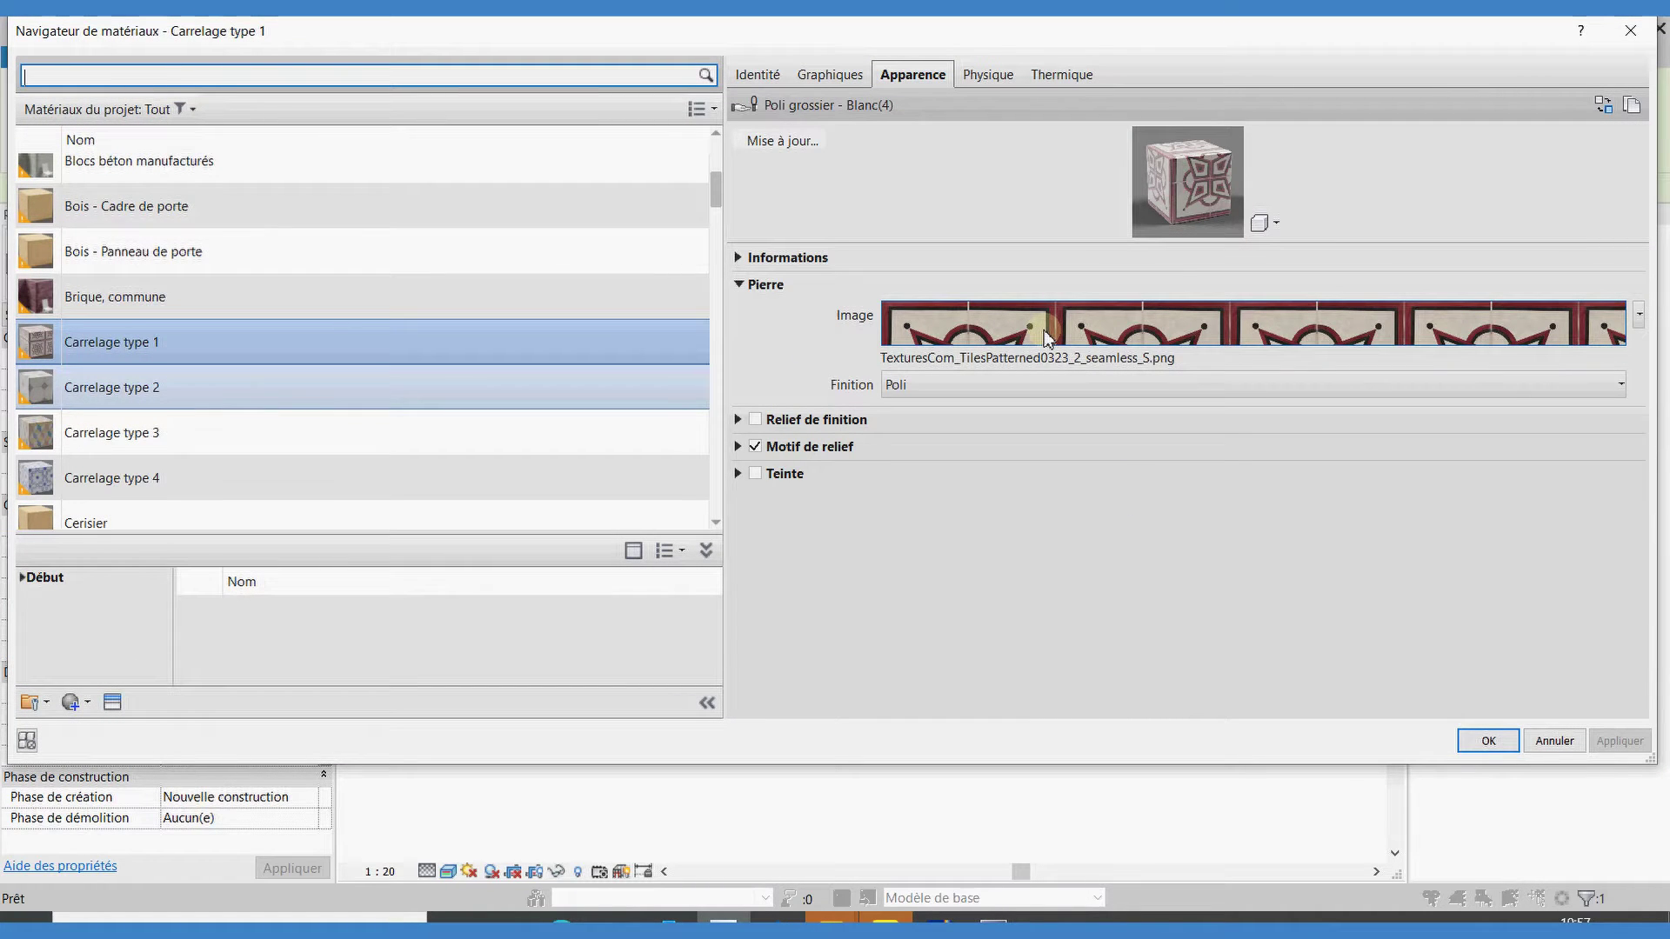
click(1047, 337)
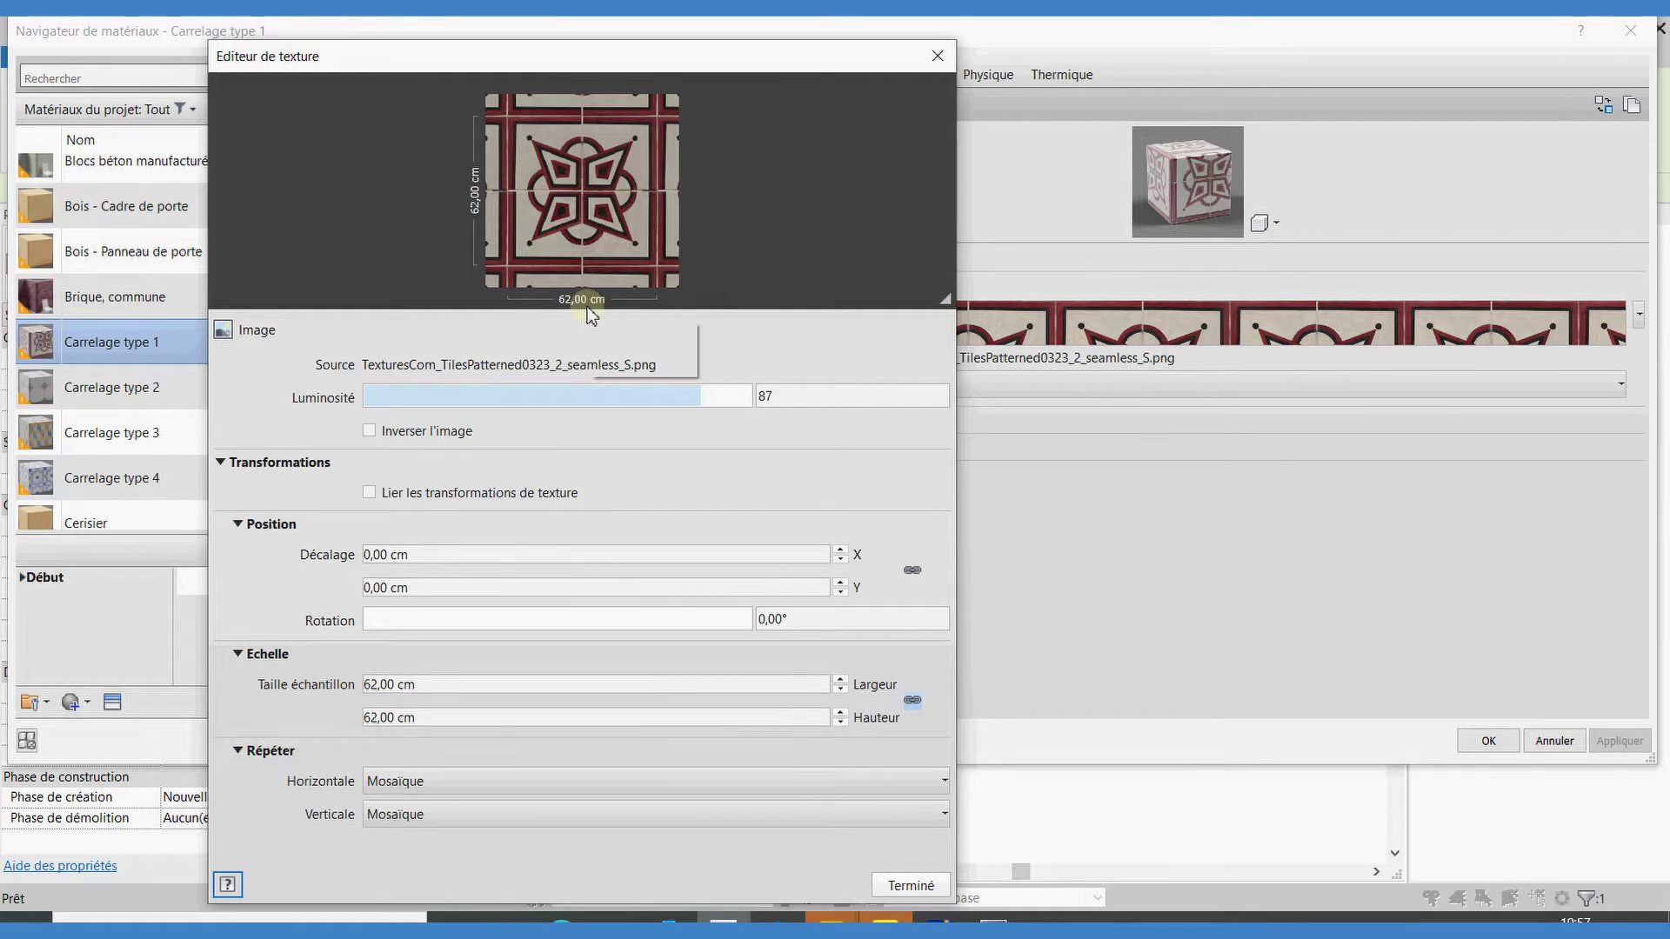
click(909, 885)
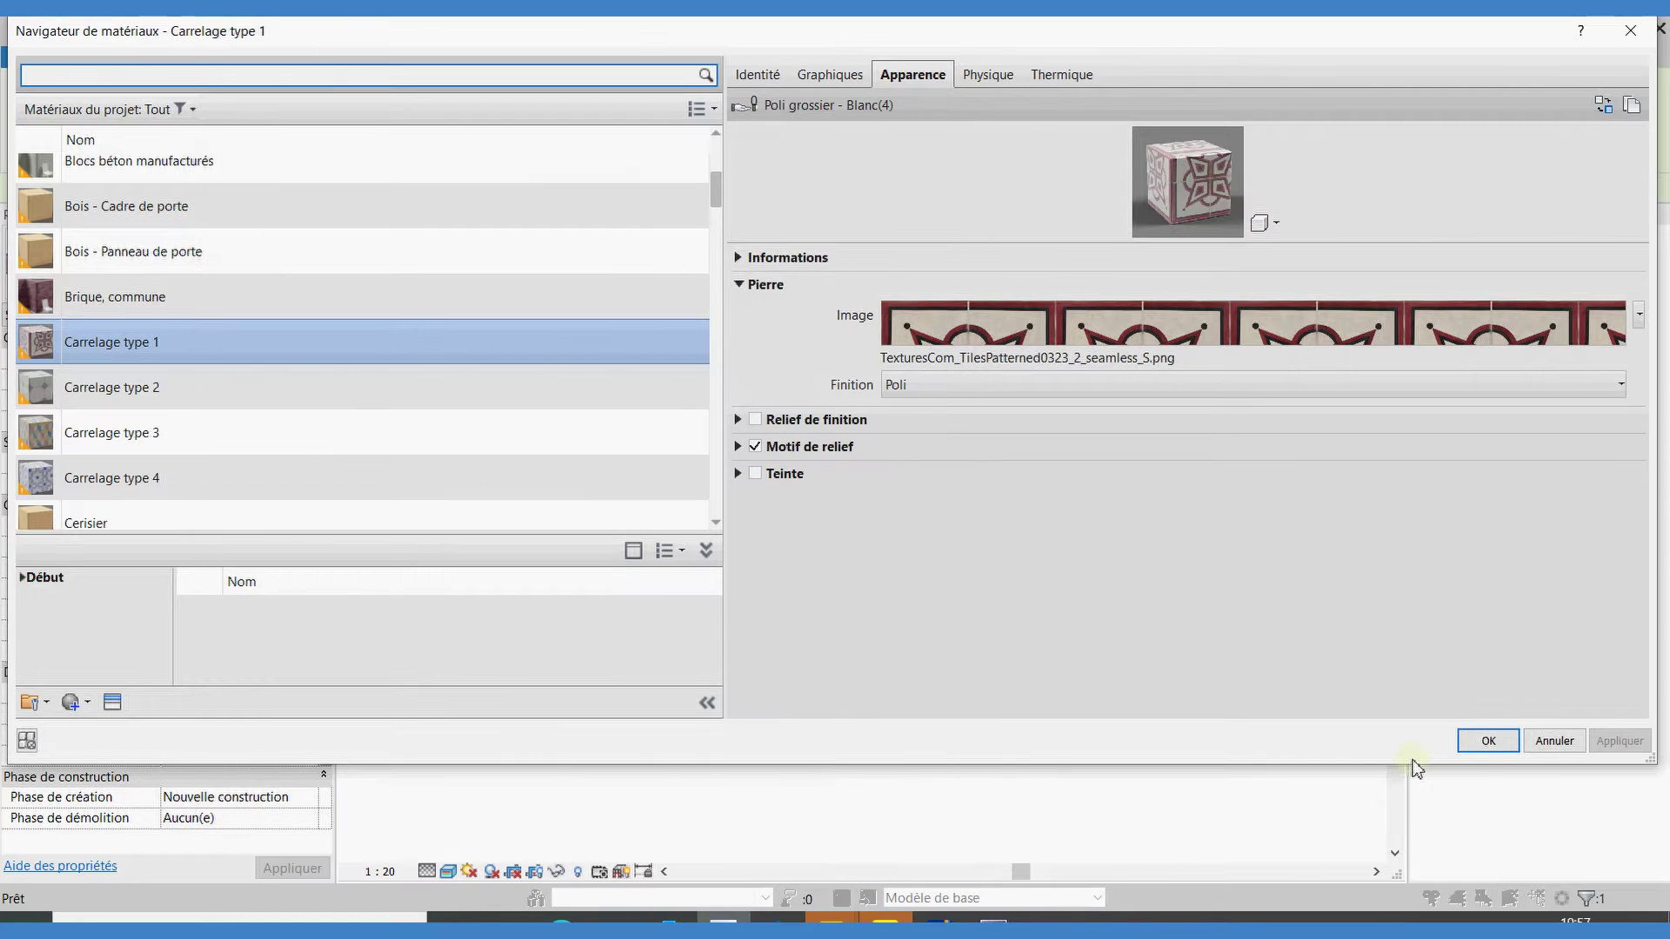
click(1488, 741)
click(1037, 702)
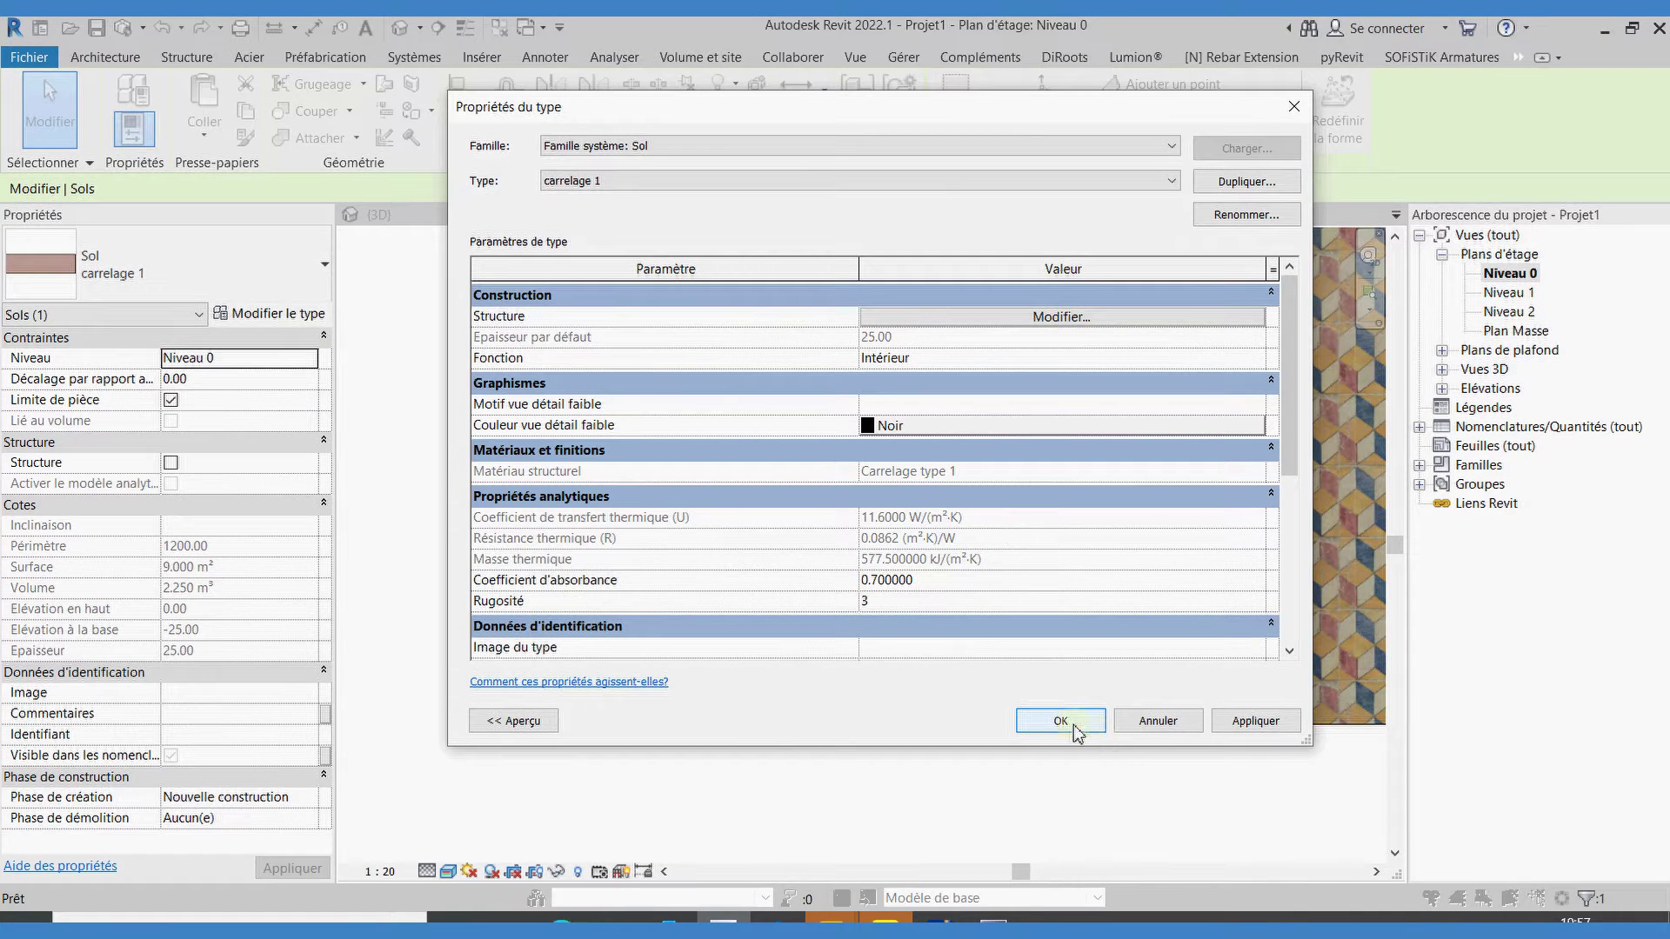
click(1060, 721)
click(788, 804)
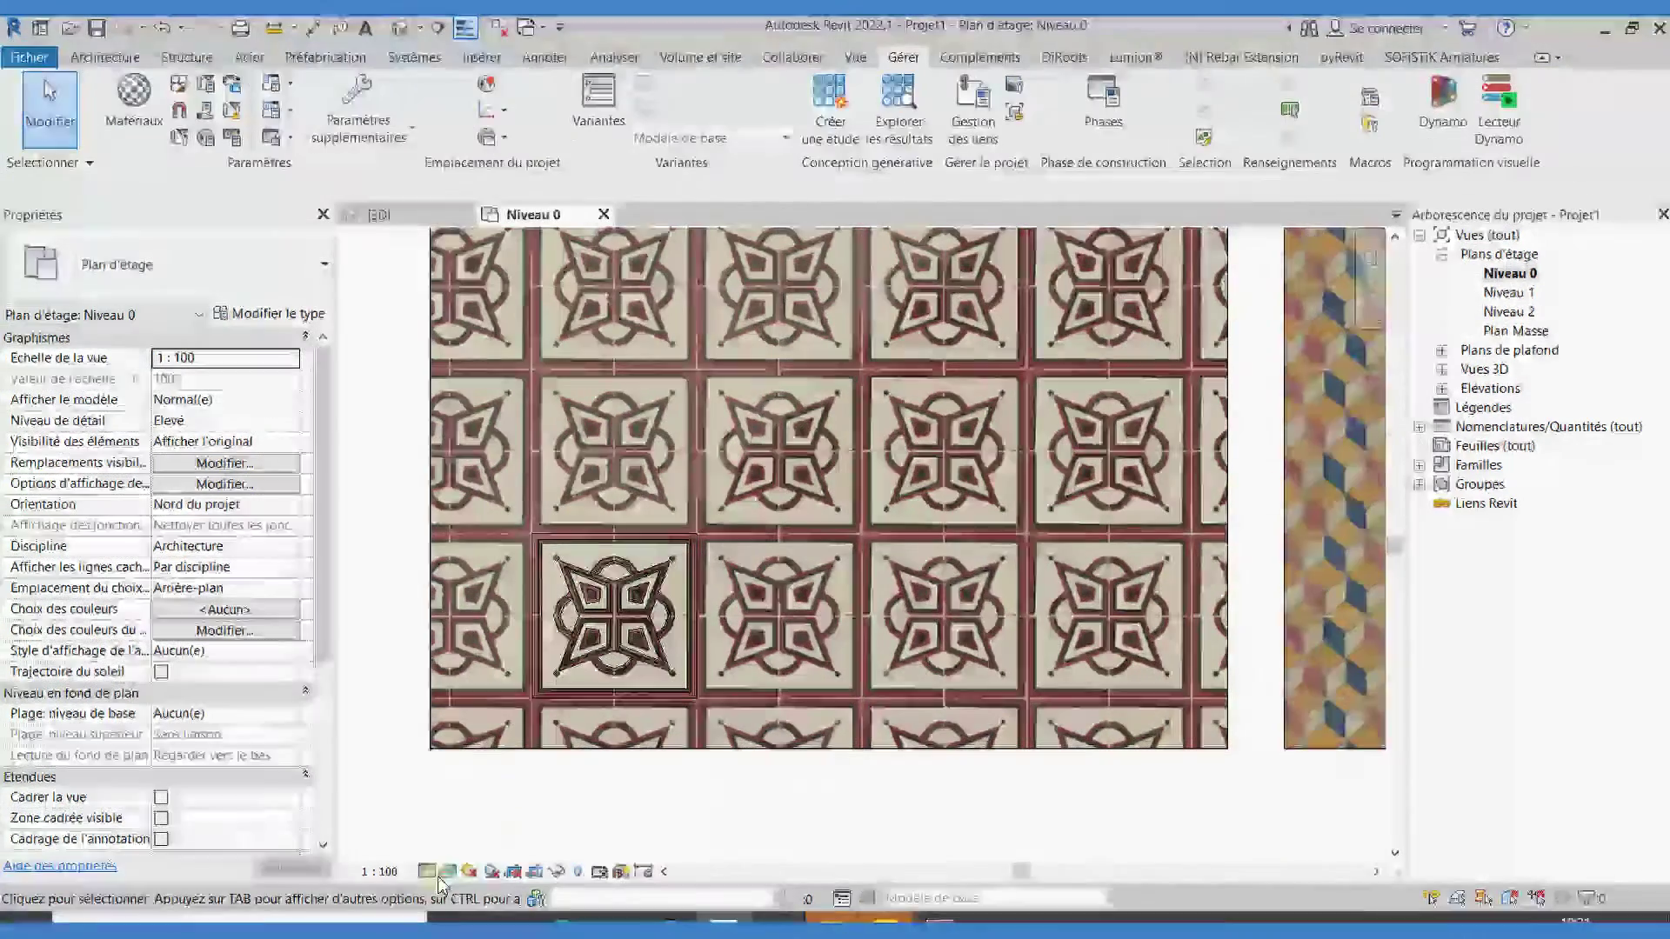
- Switch the plan to Ligne cachée and window-select the tile ornament's 136 detail lines
click(448, 871)
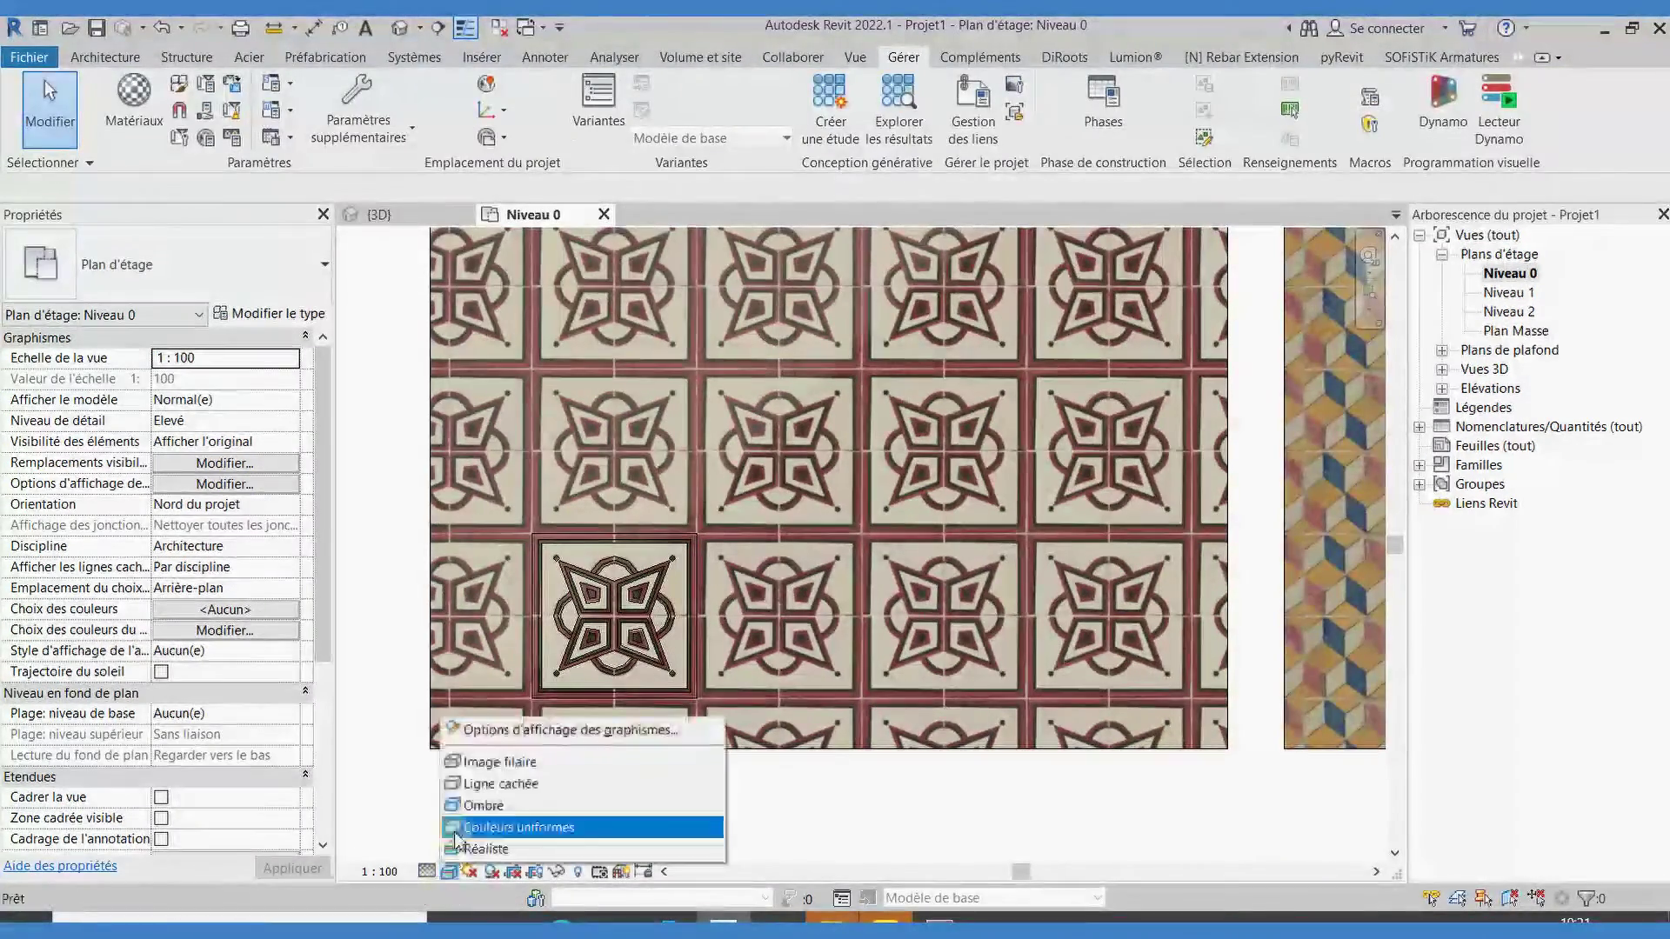
click(496, 784)
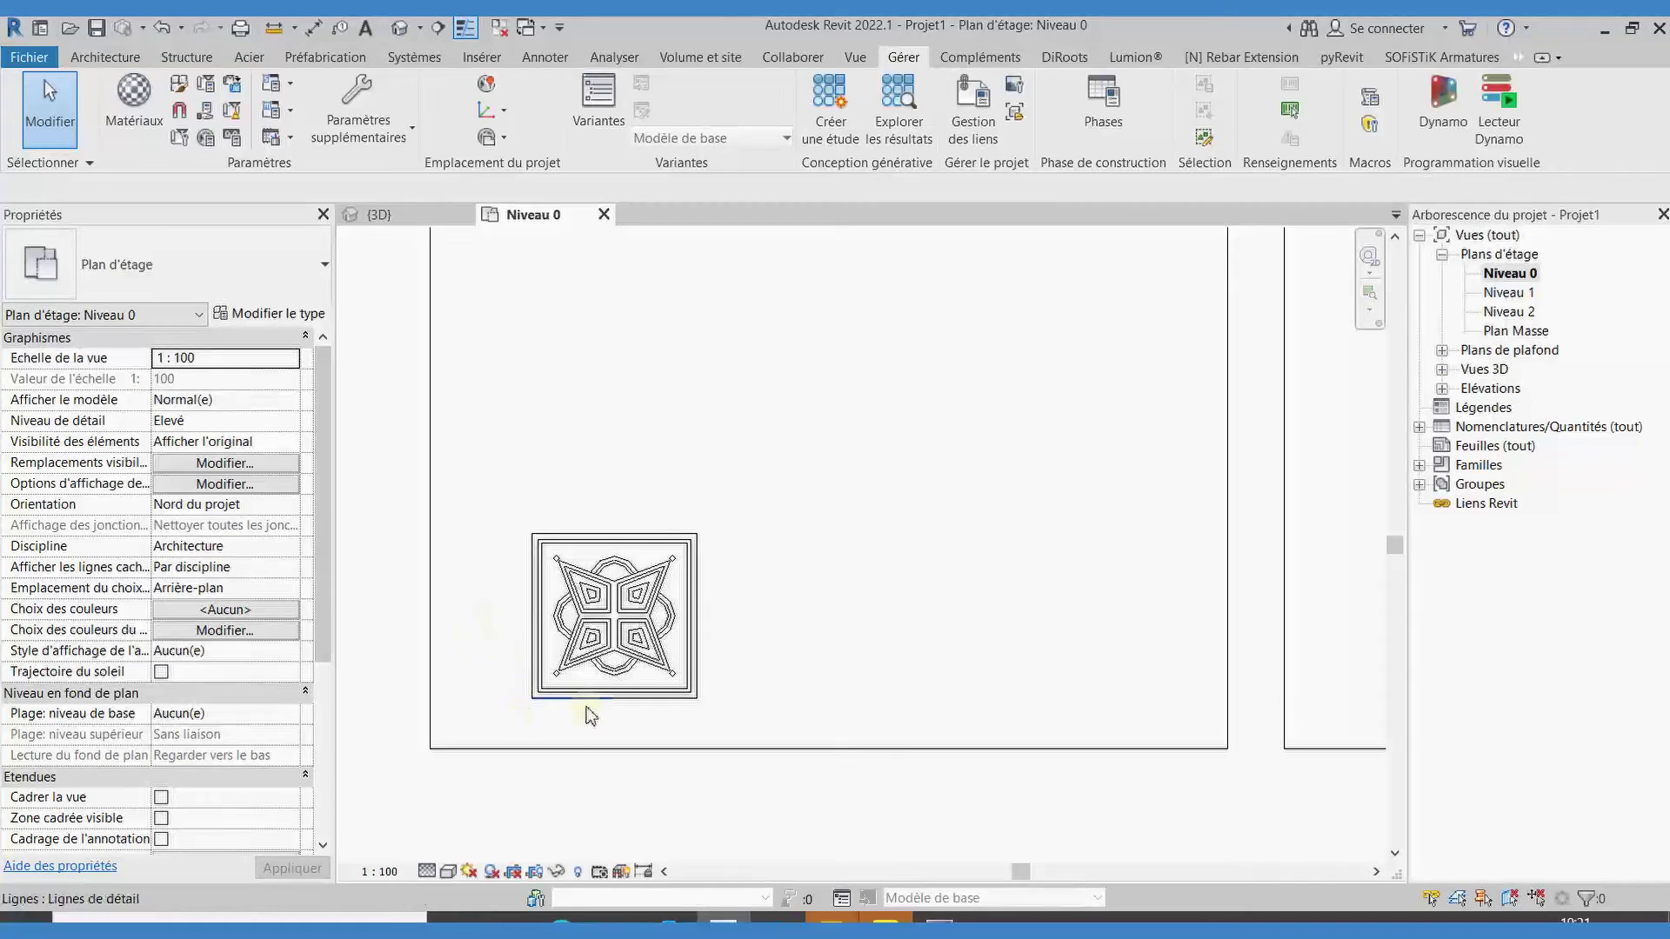
scroll(590, 715, up, 3)
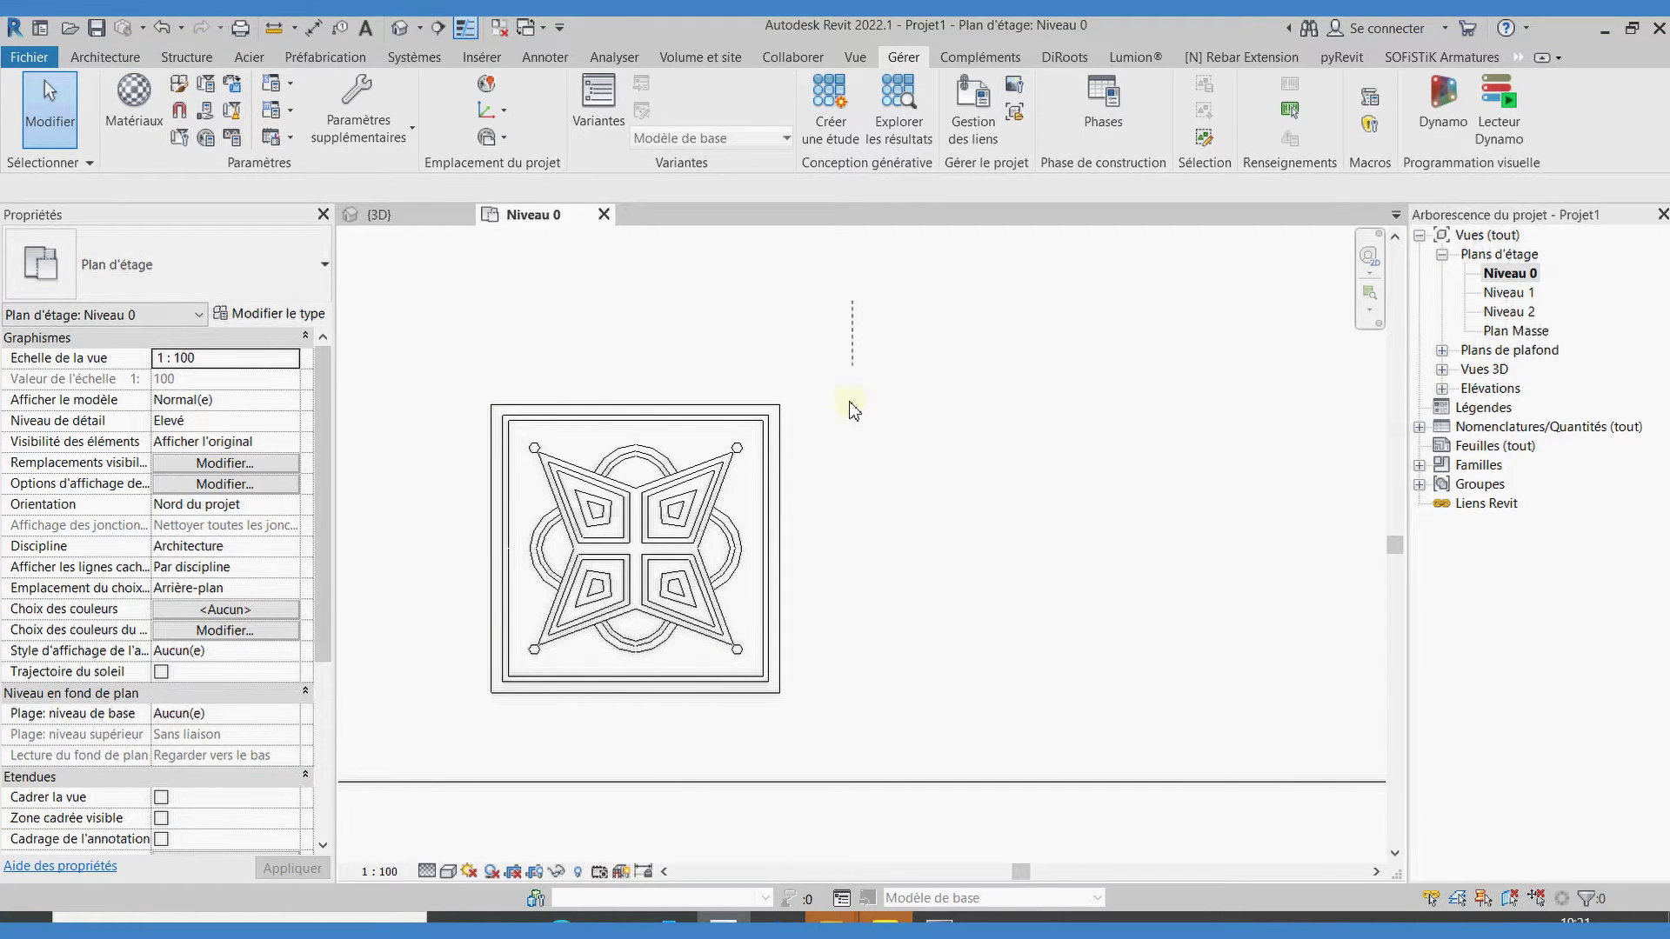
drag(853, 330, 437, 740)
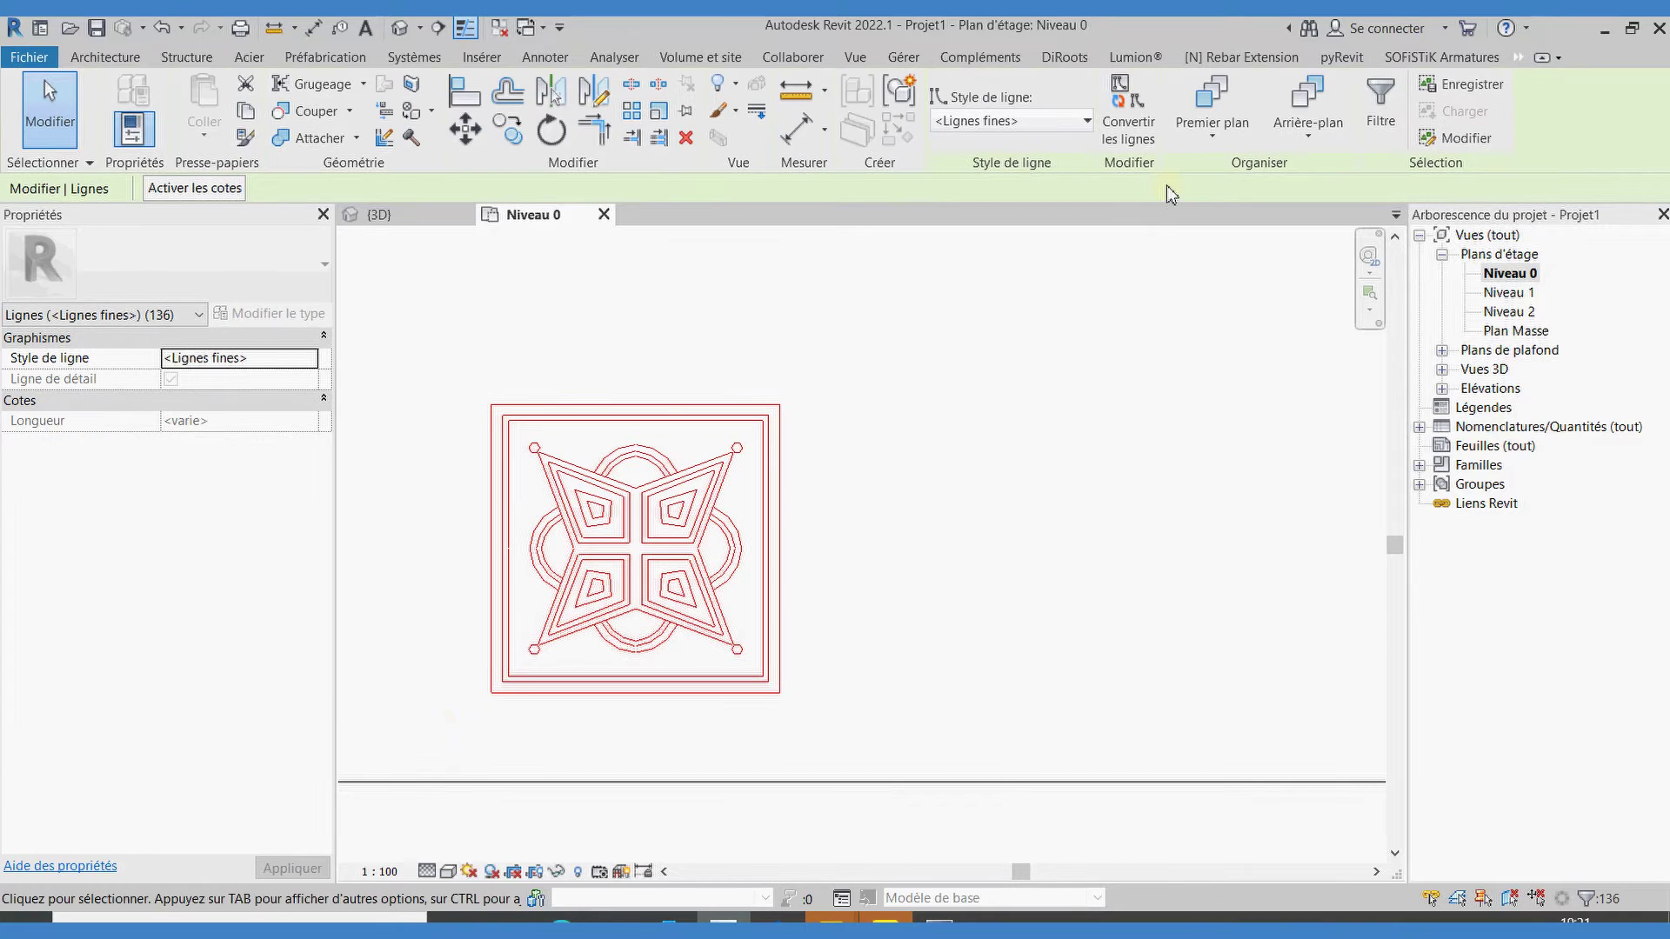
- Create the 'Carrelage type 1' model pattern from the tile lines with pyRevit, picking its bottom-left origin and top-right corner
click(1341, 57)
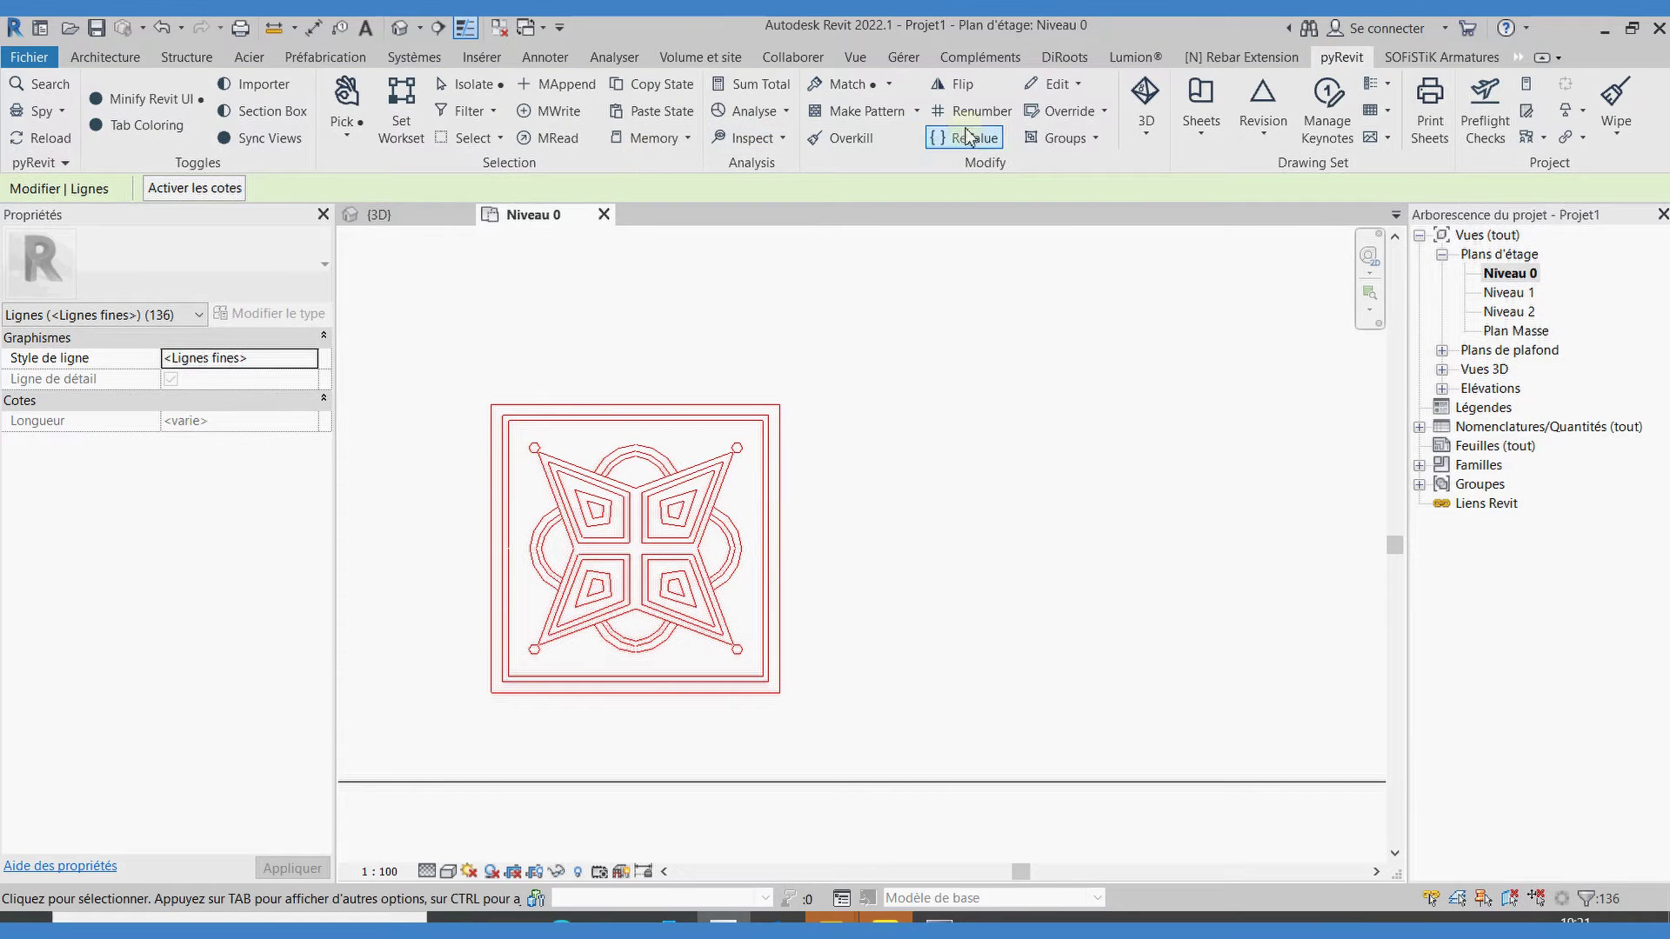
click(858, 113)
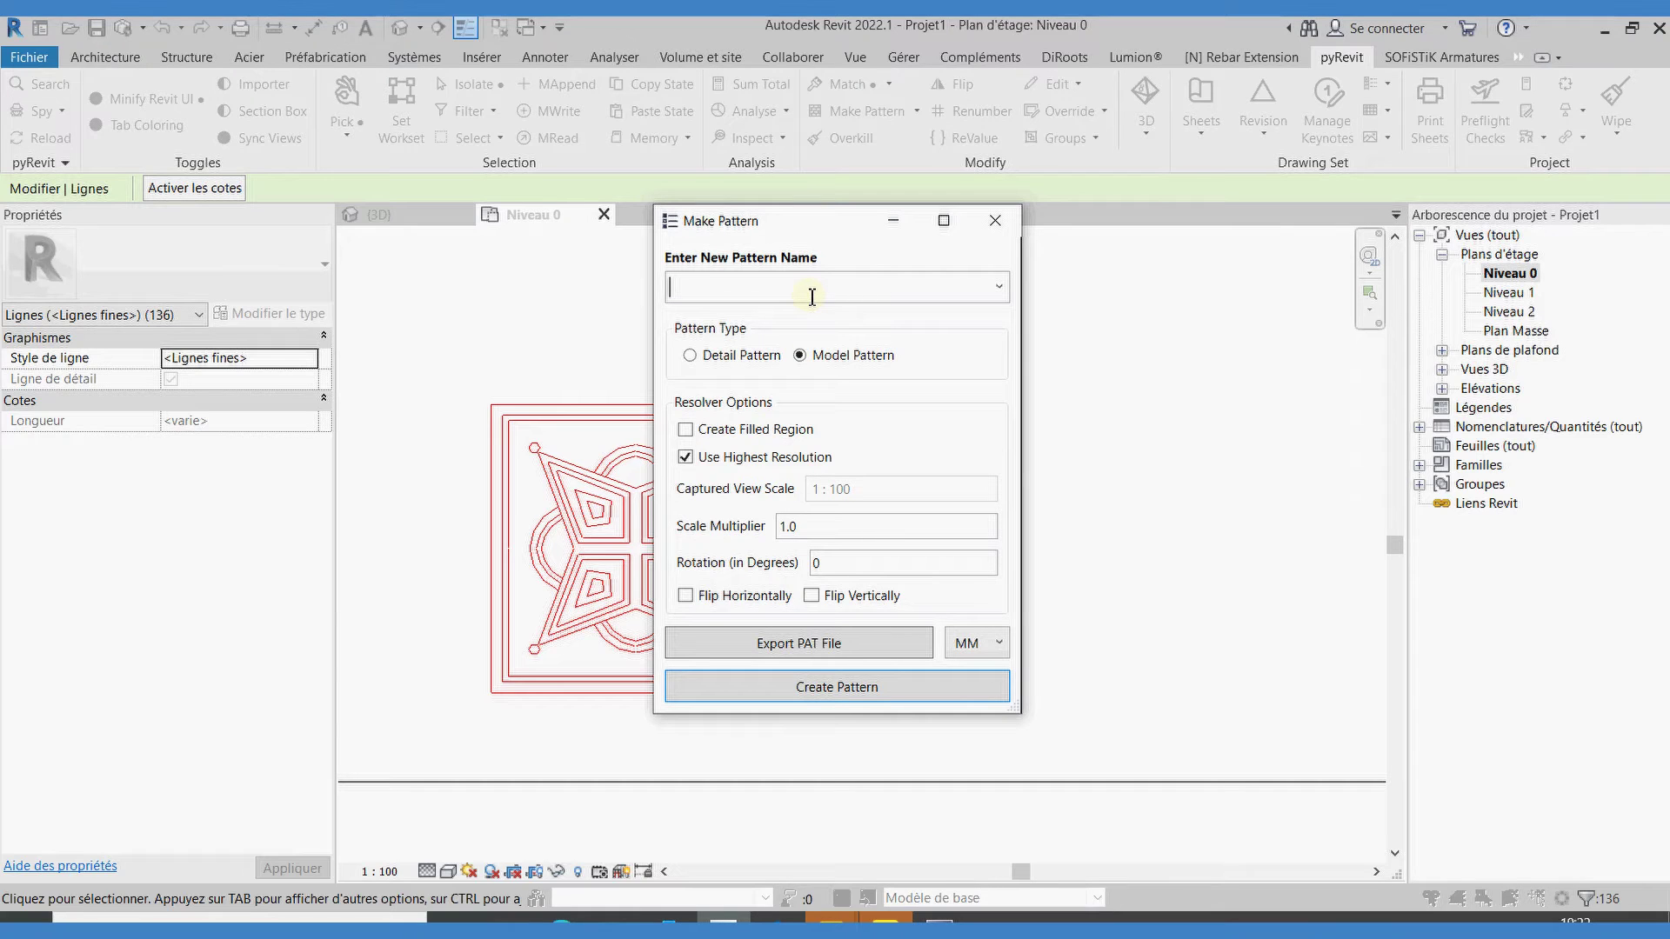
text(Carrelage type 1)
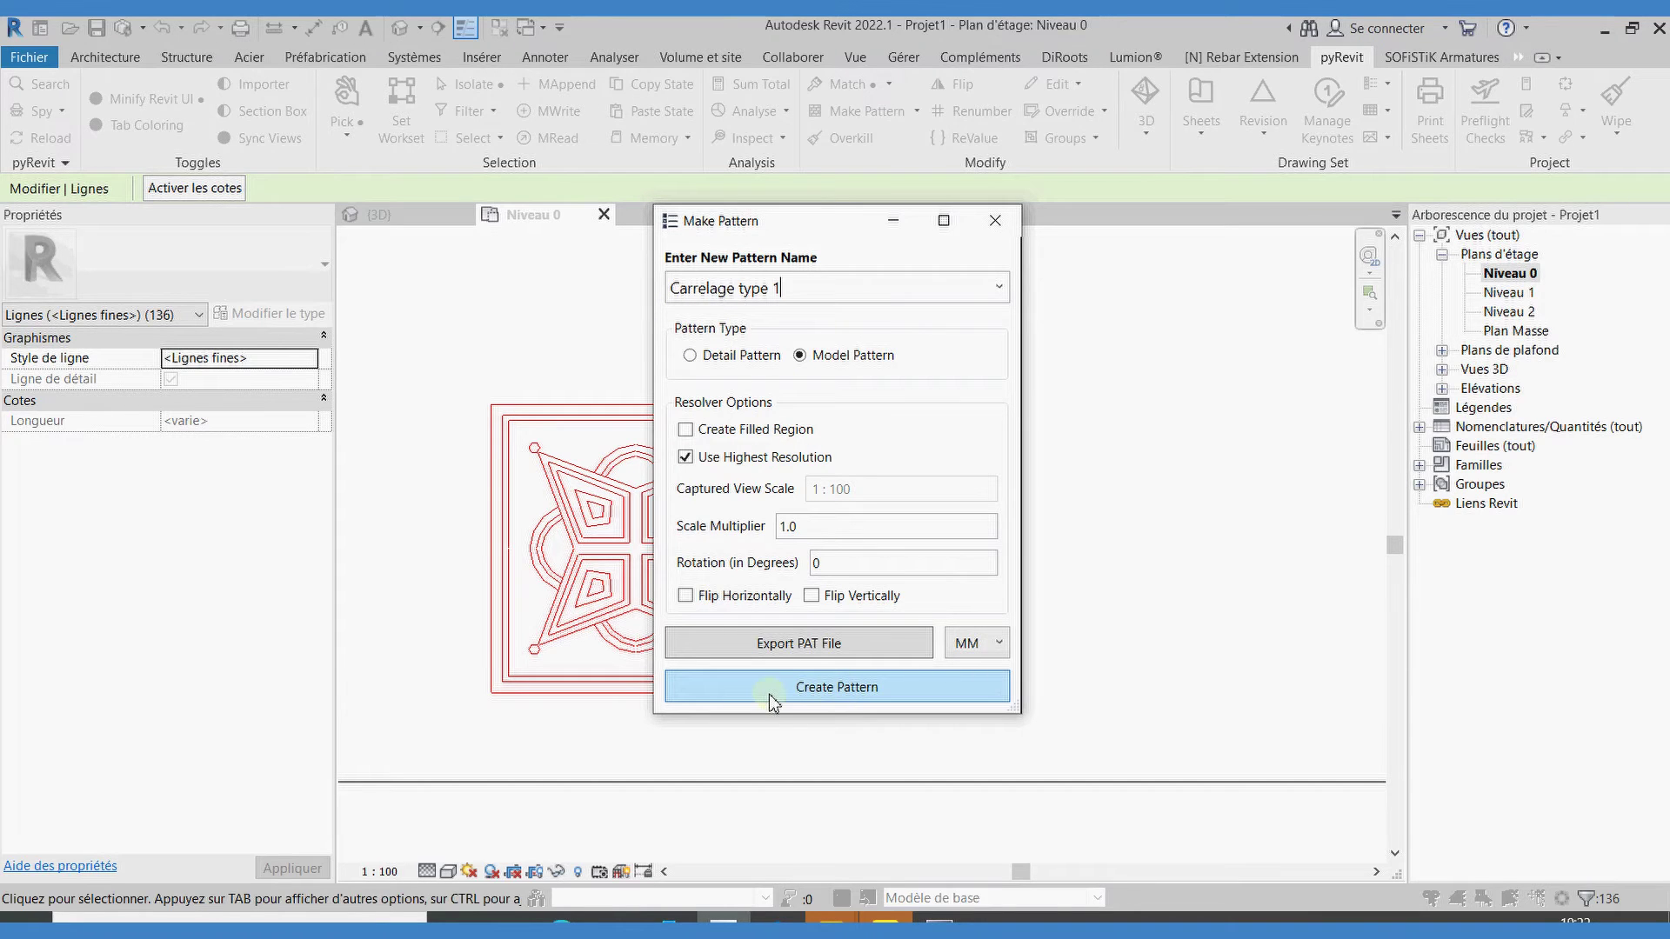
click(800, 689)
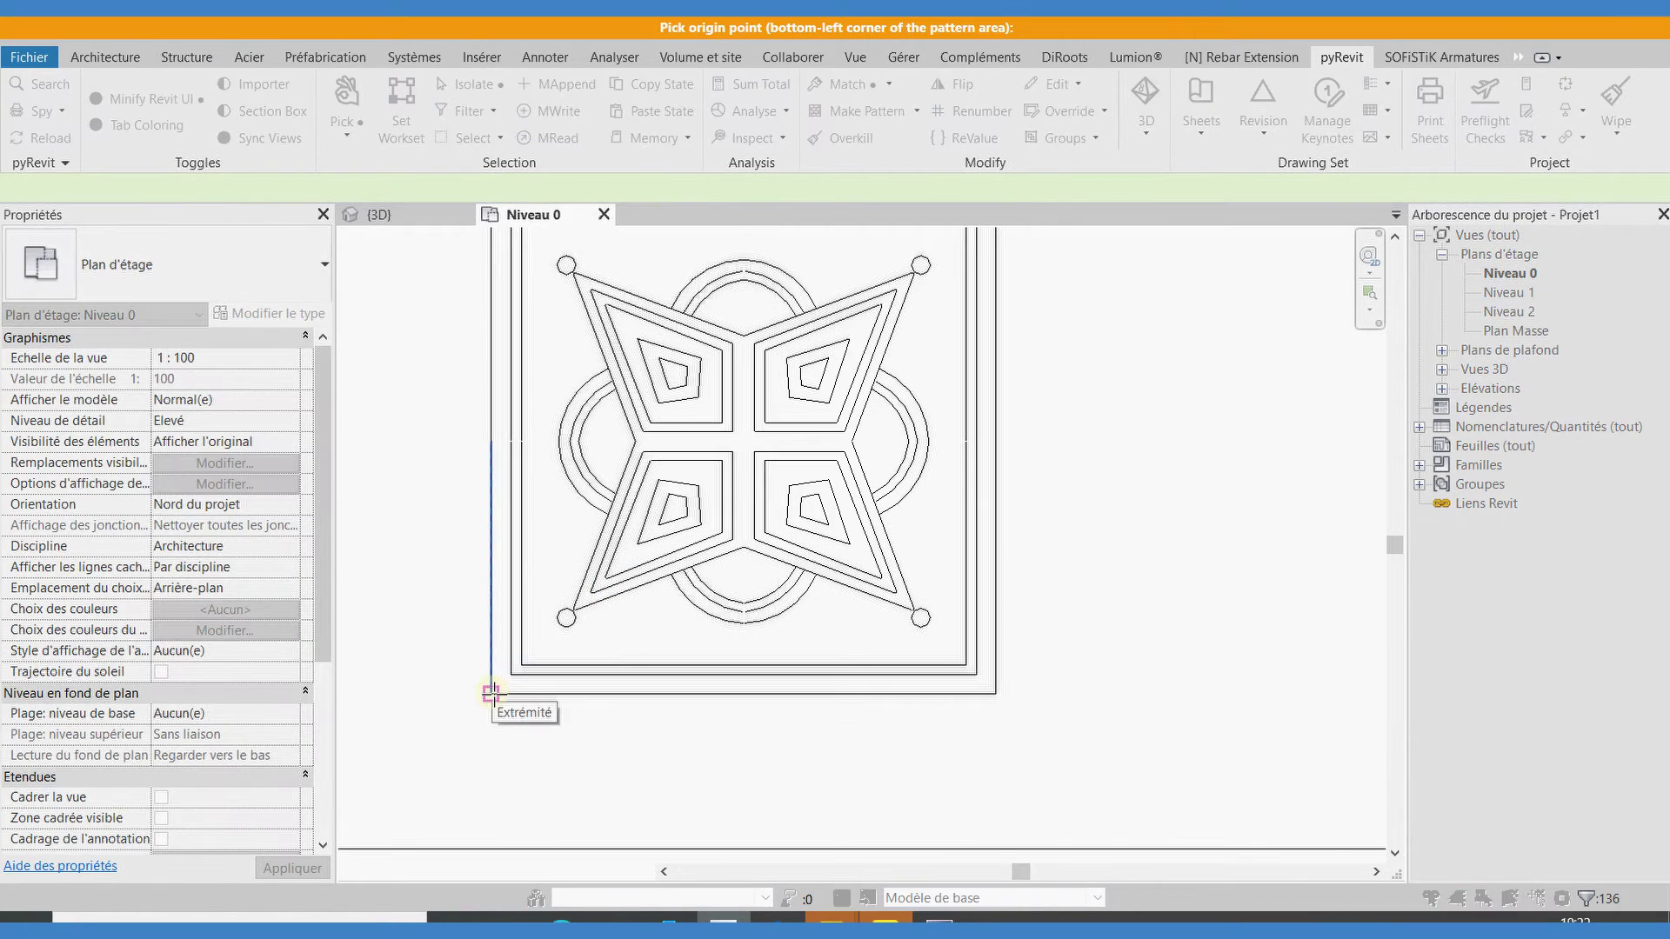
click(491, 694)
scroll(570, 756, down, 2)
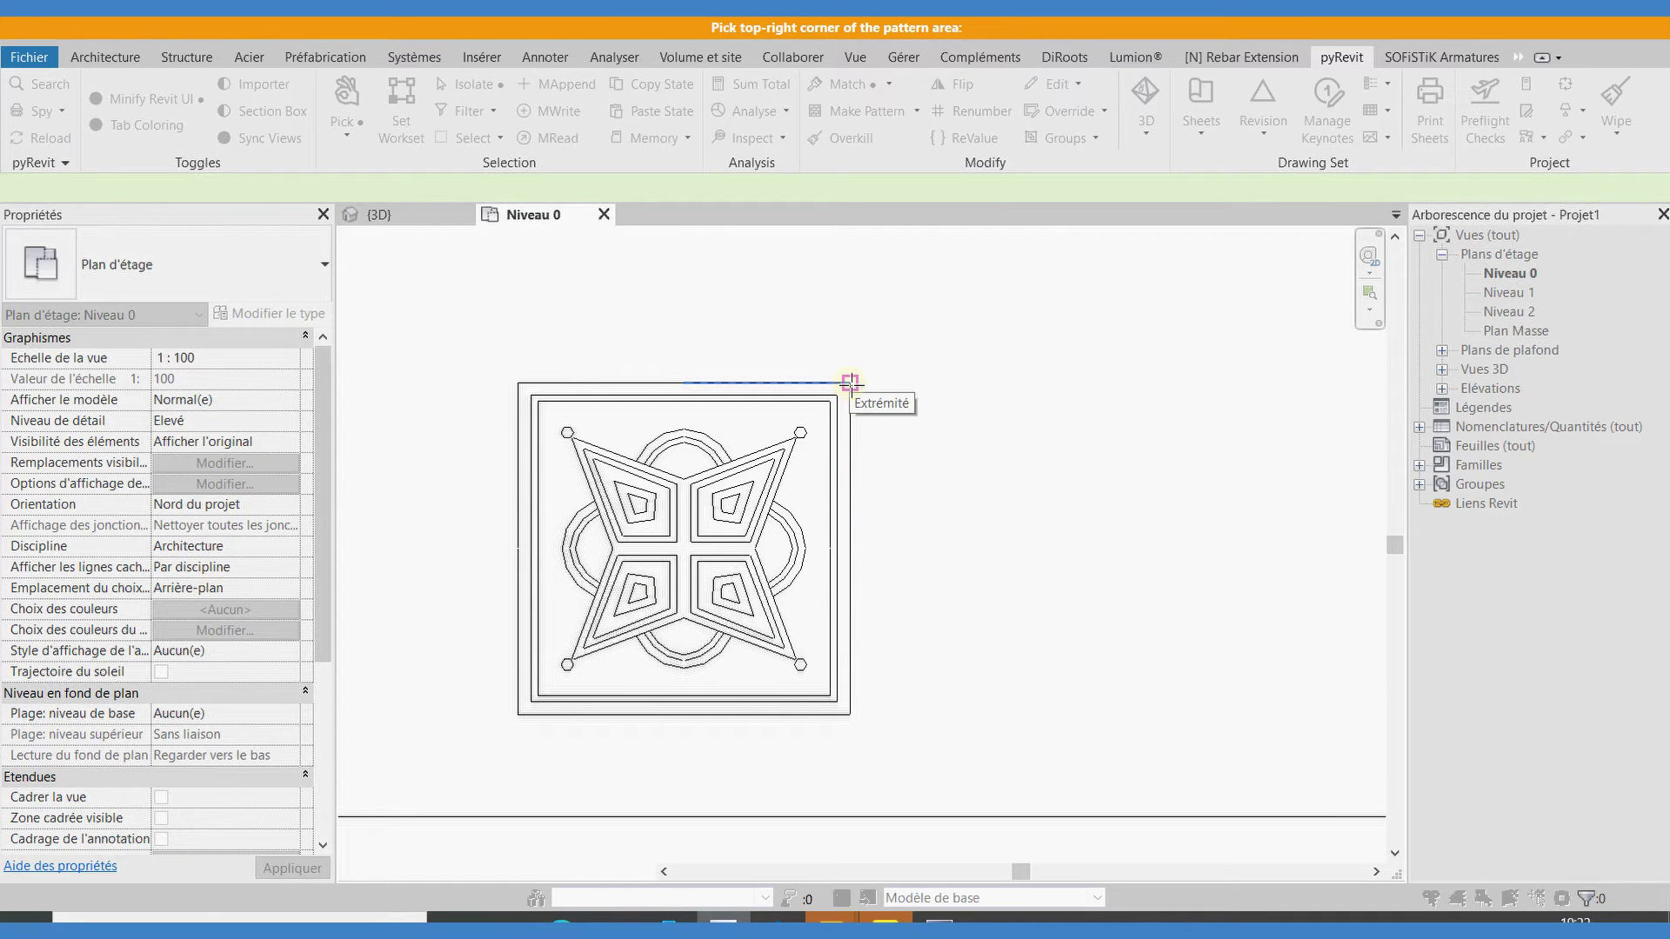
click(850, 382)
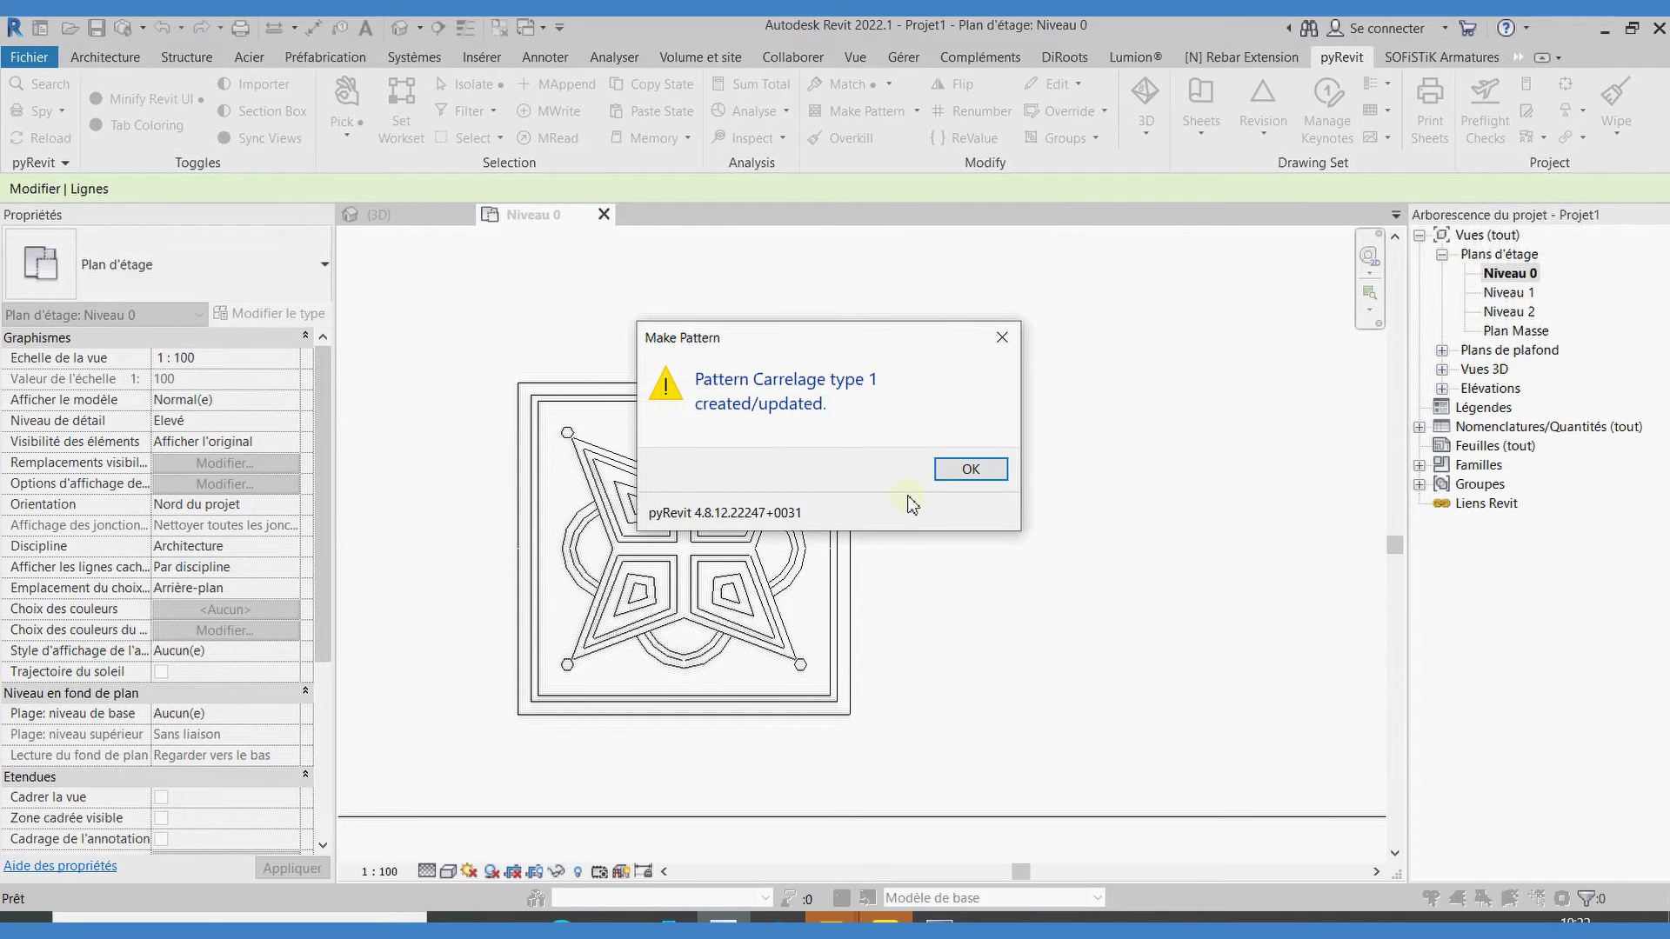
click(971, 471)
scroll(615, 704, down, 5)
scroll(652, 714, down, 2)
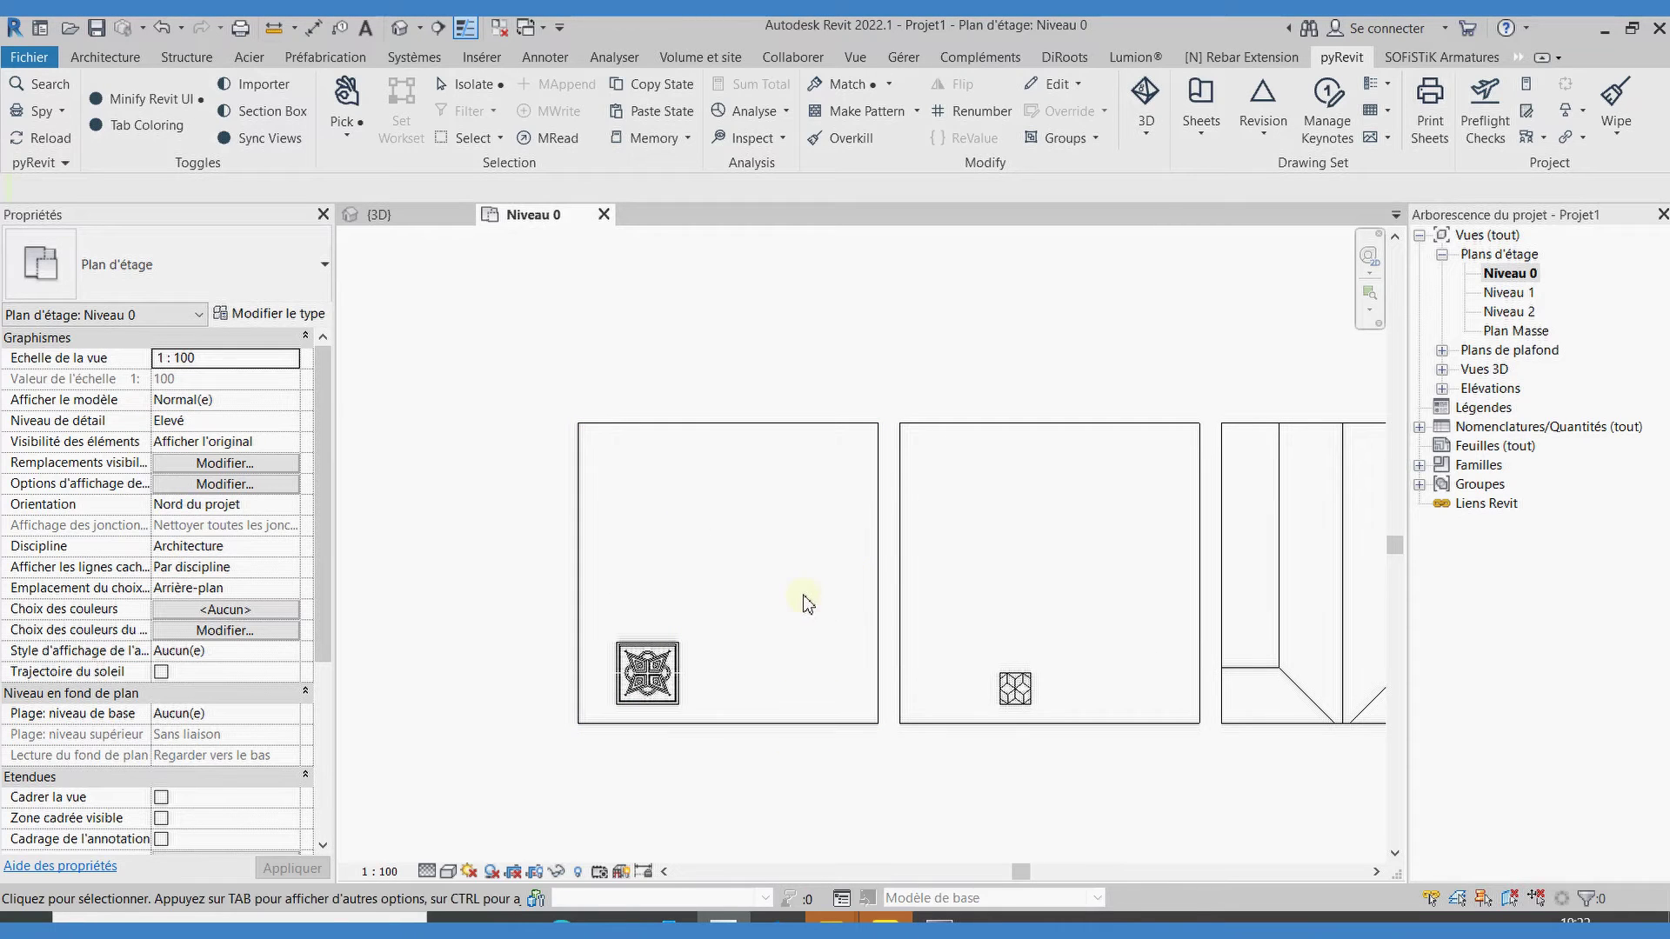
- Open the Carrelage type 1 structure material from the carrelage 1 floor's type layer structure
click(866, 730)
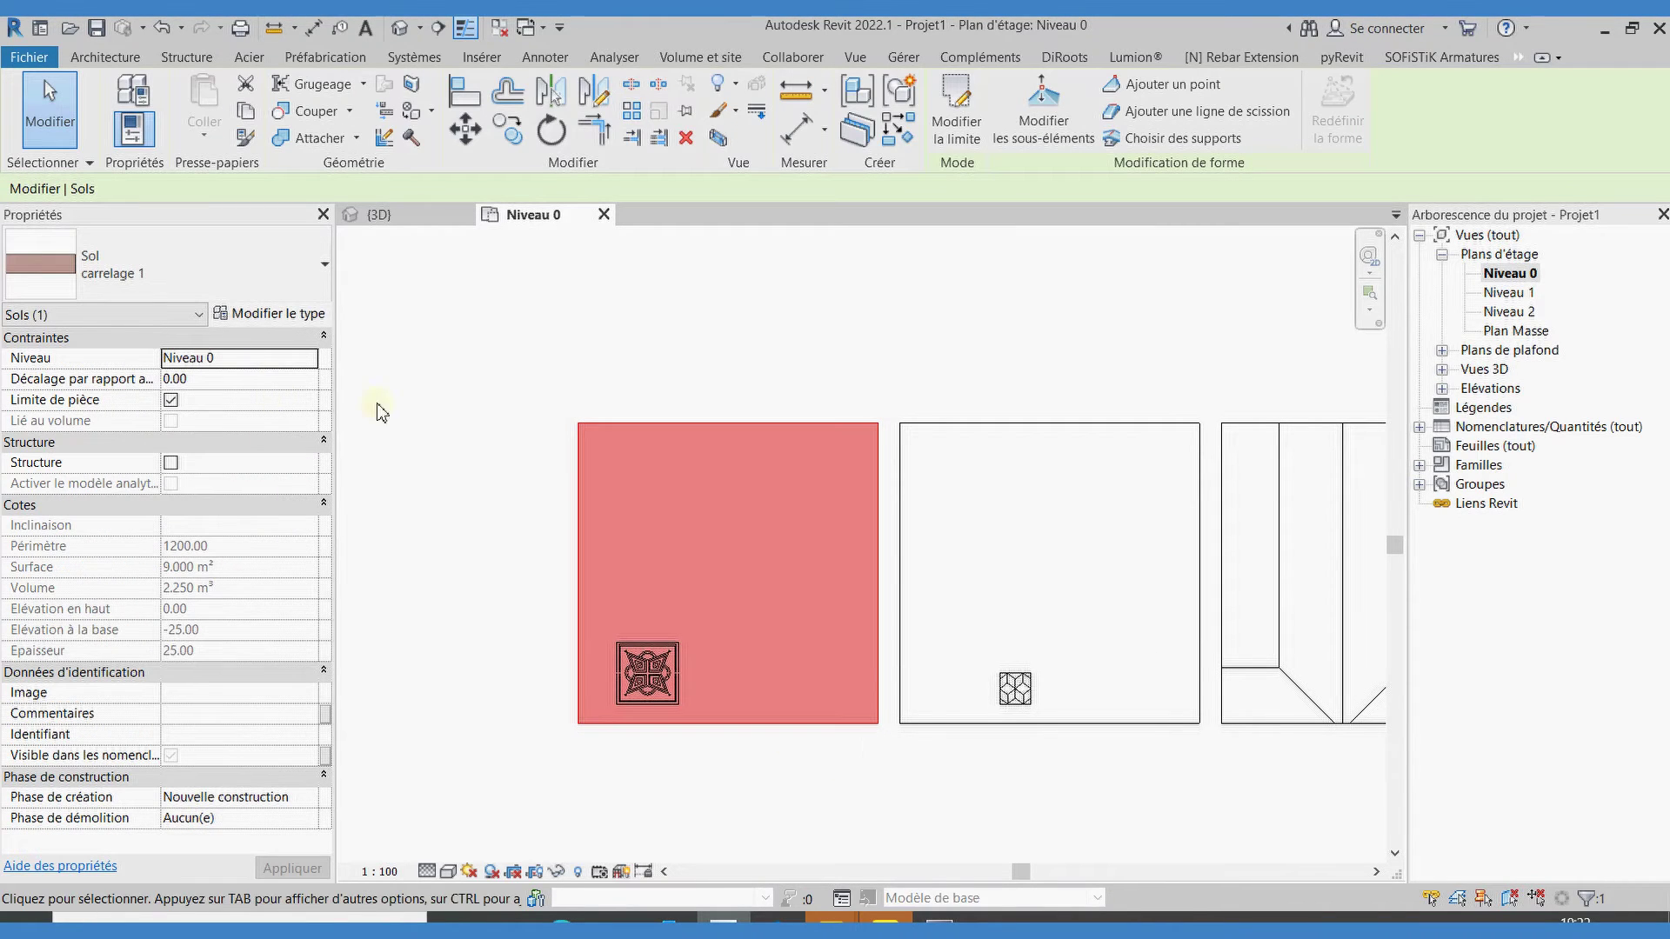
click(282, 318)
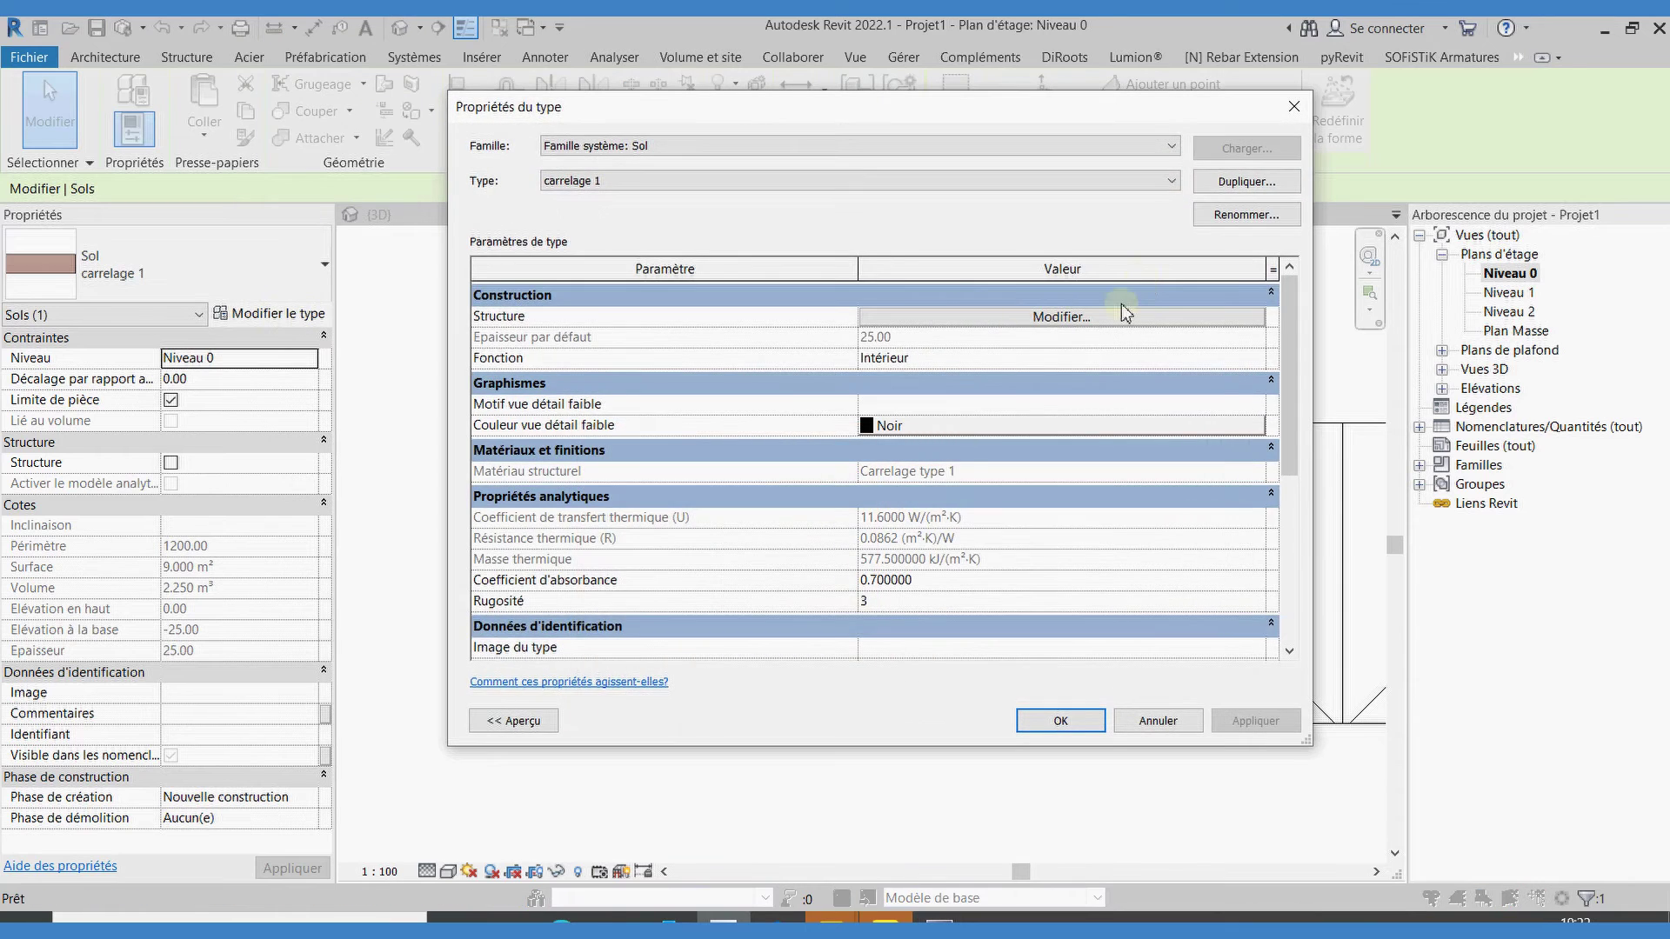
click(1253, 317)
click(793, 334)
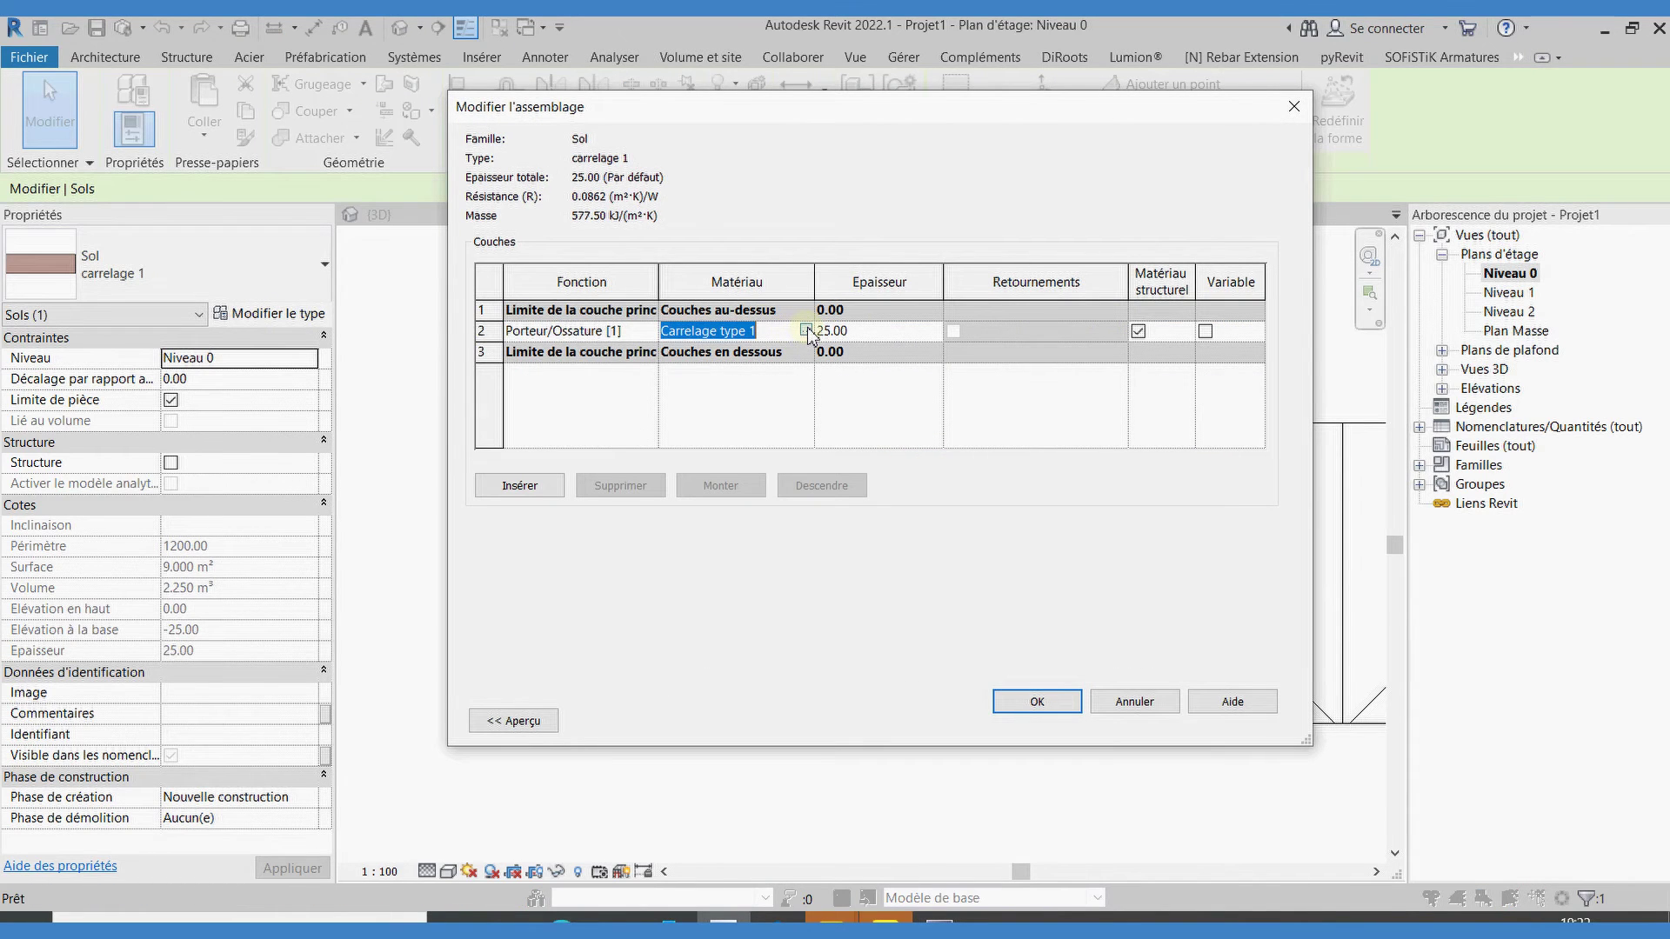
click(806, 331)
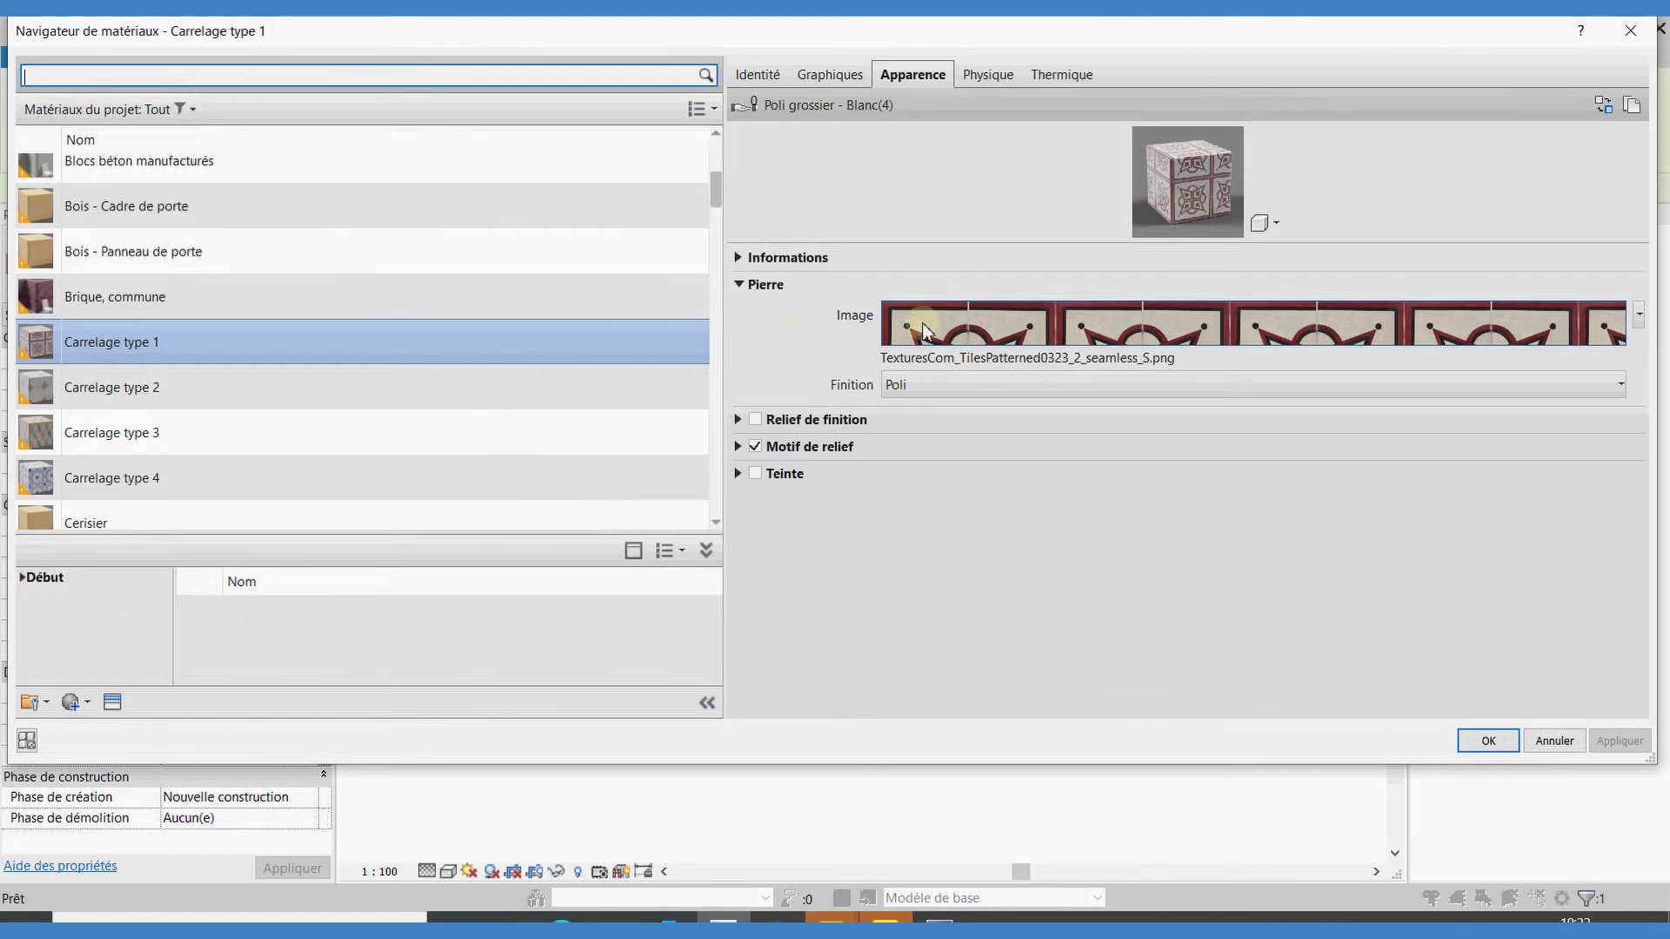
- Set the material's foreground surface pattern to Carrelage type 1 (Modèle)
click(832, 77)
click(1044, 292)
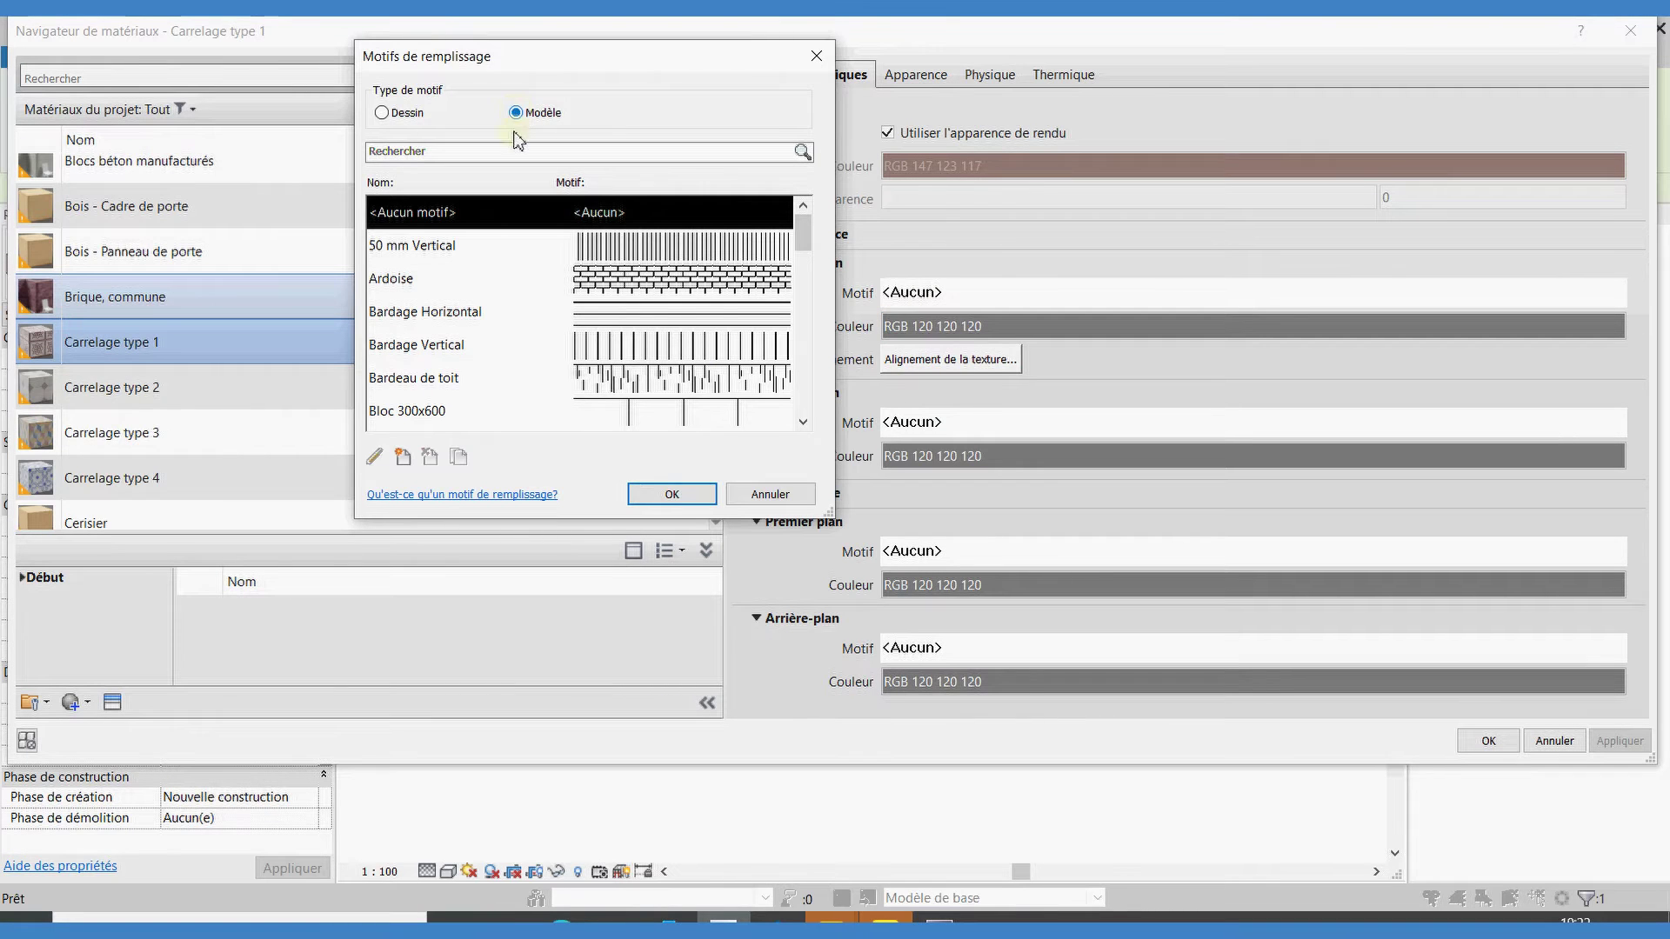
scroll(520, 328, down, 2)
scroll(452, 339, down, 1)
click(383, 344)
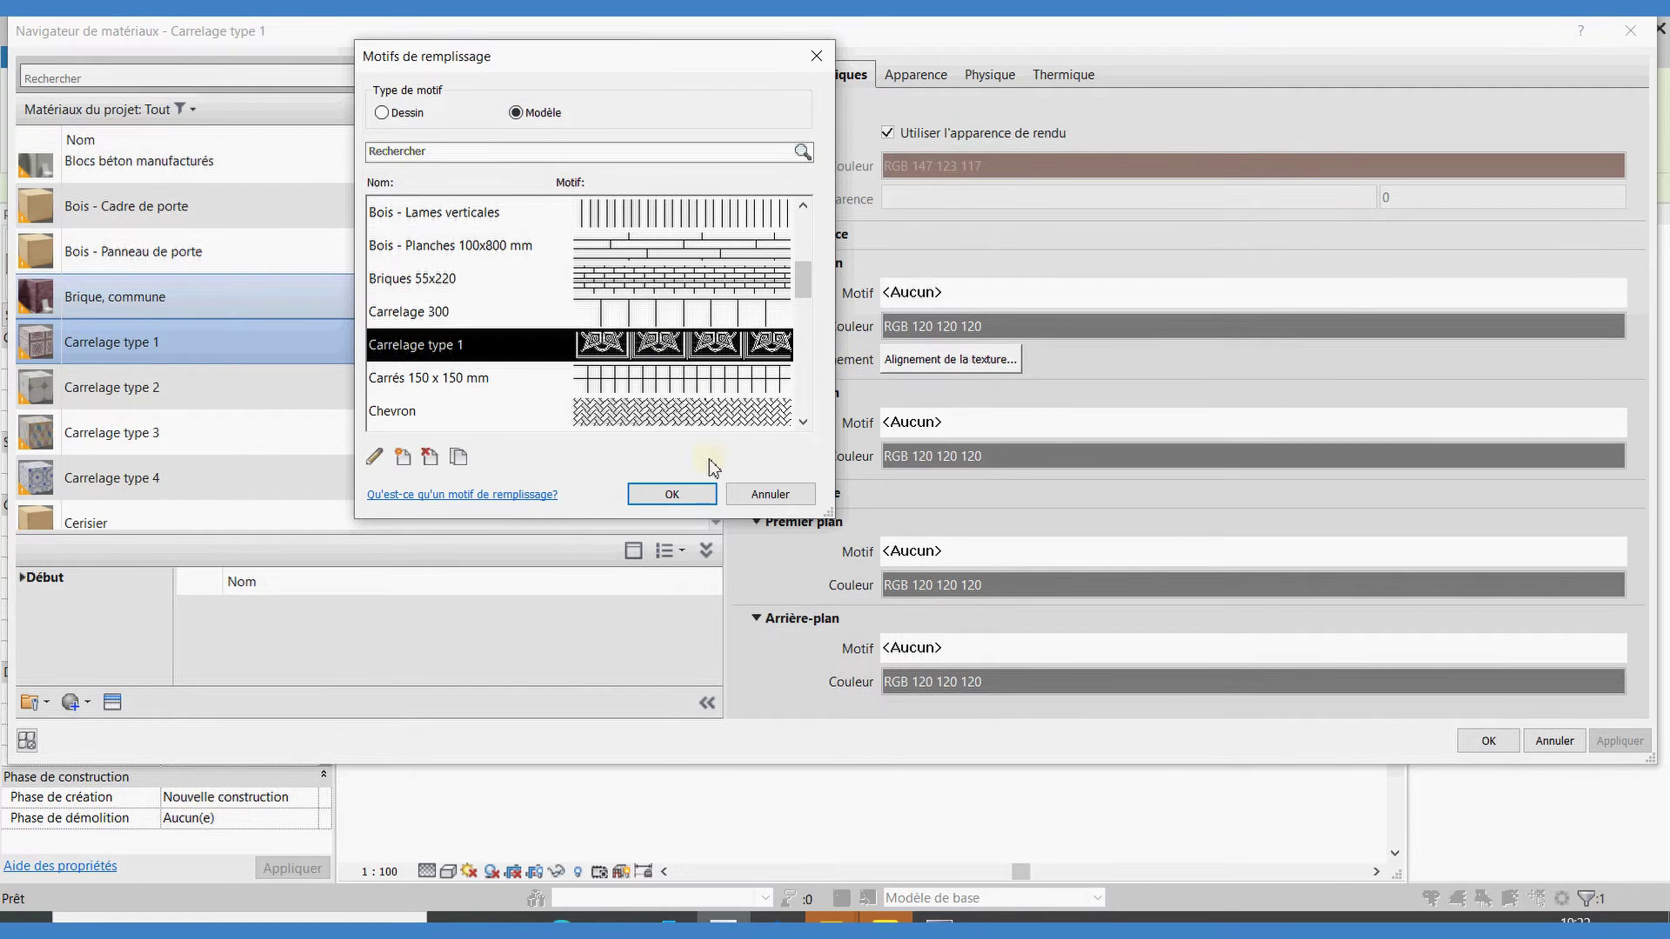
click(687, 494)
- Make the surface pattern black, align it to the texture, and apply the material changes
click(943, 327)
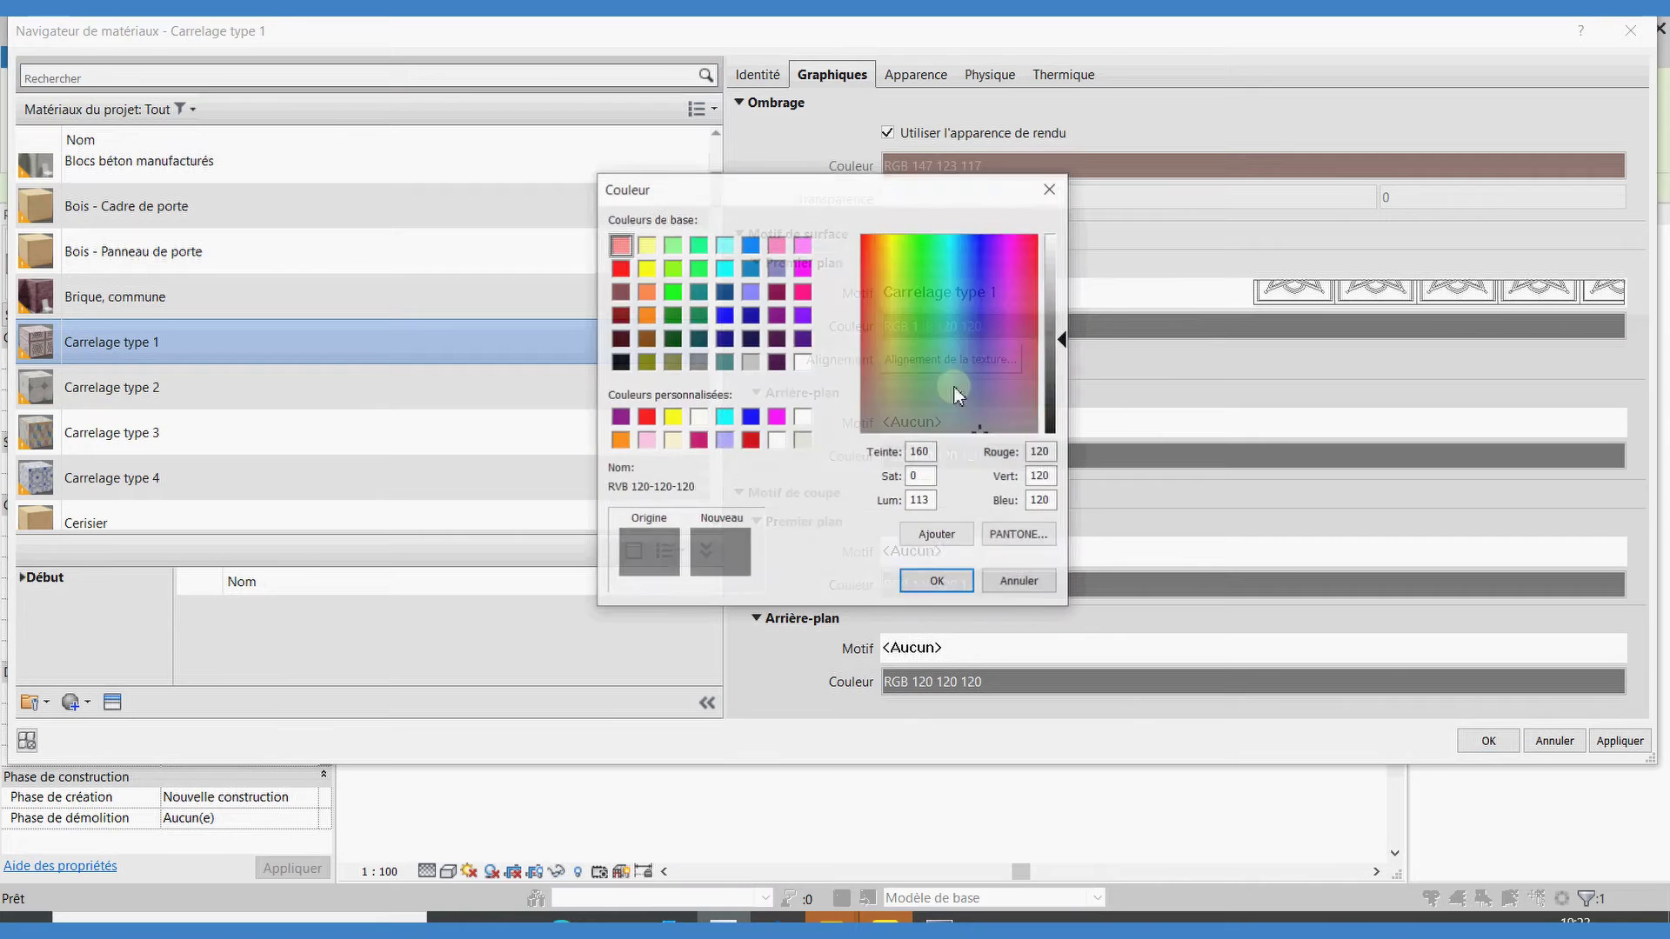
click(618, 364)
click(937, 581)
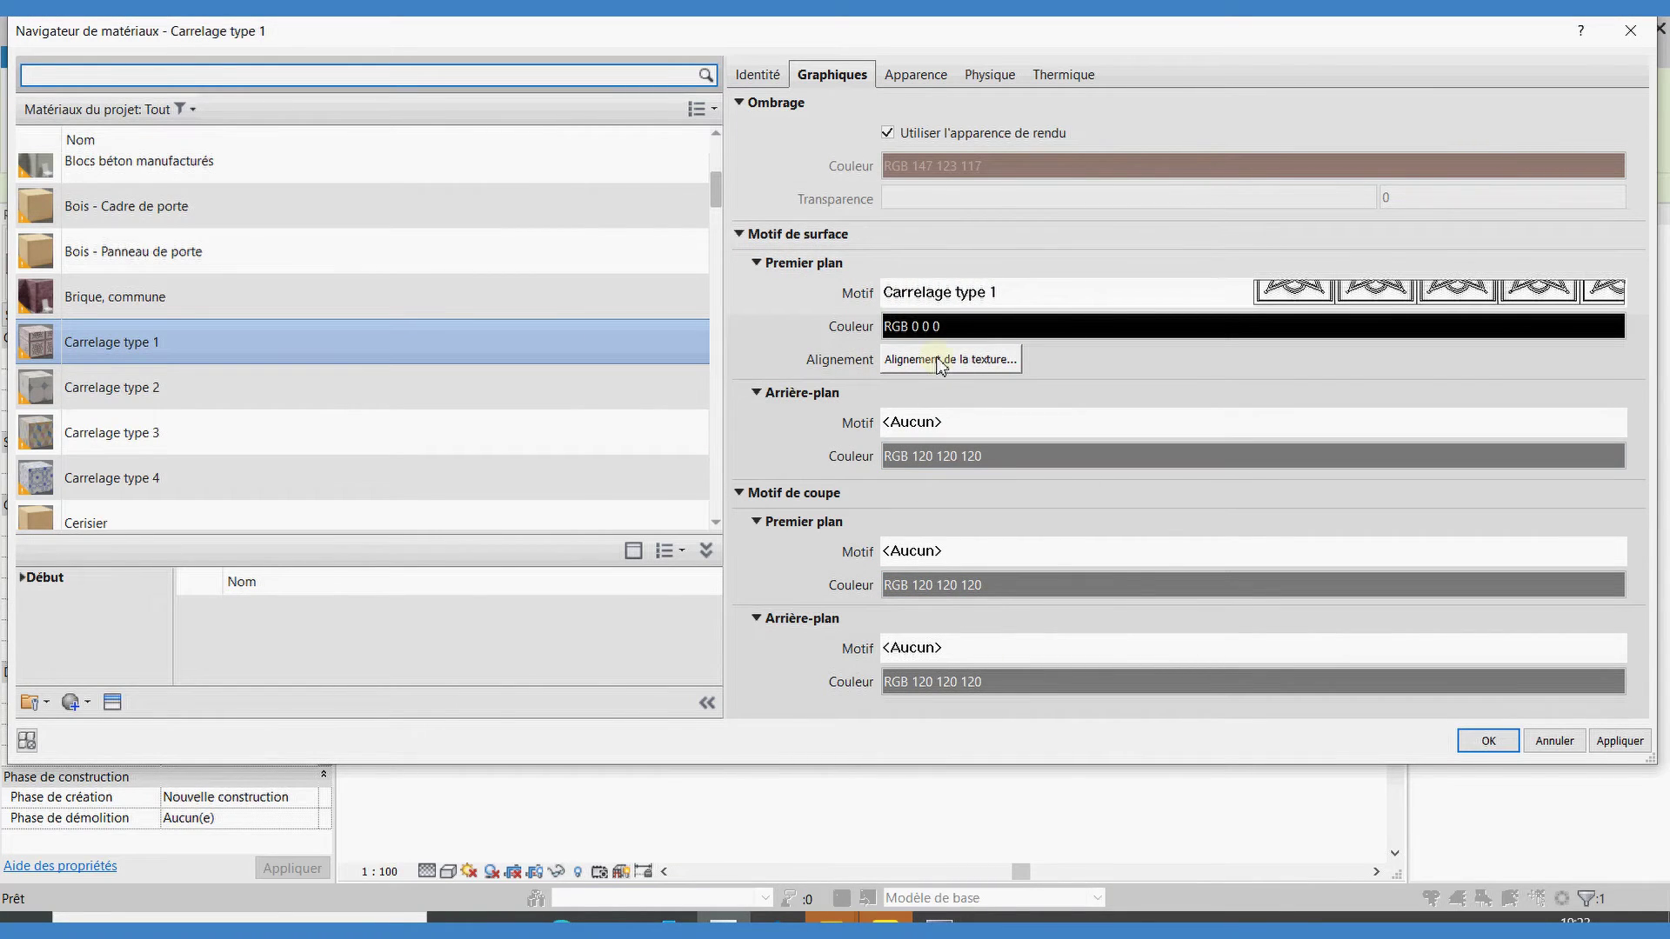
click(940, 364)
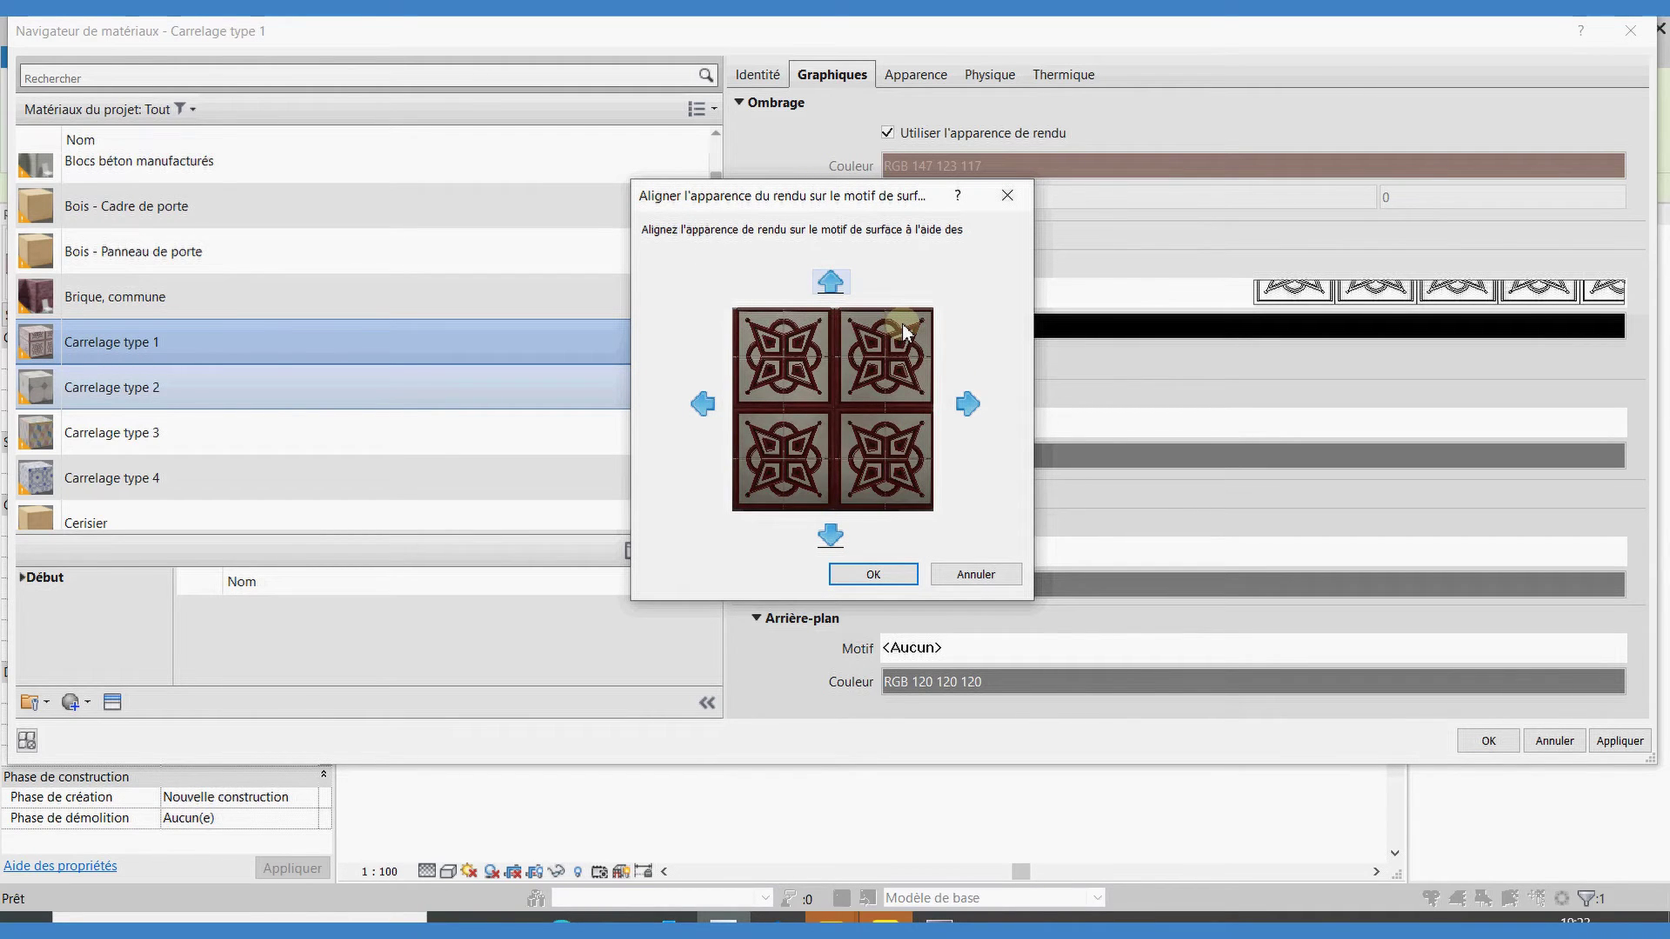
click(865, 574)
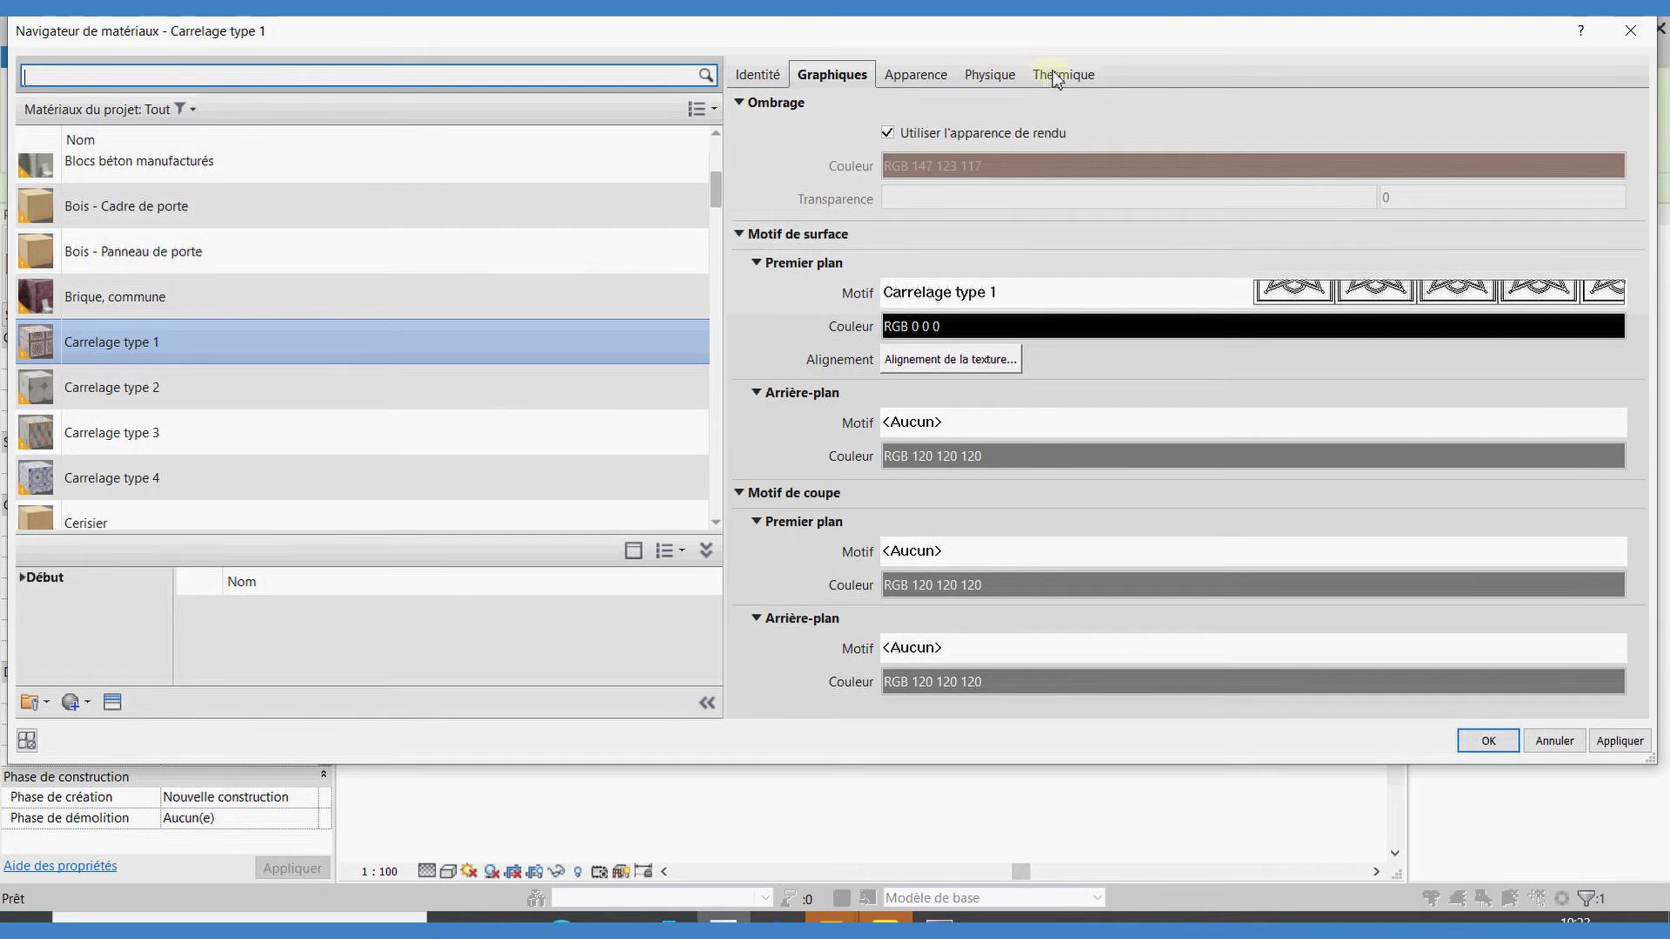
click(1487, 740)
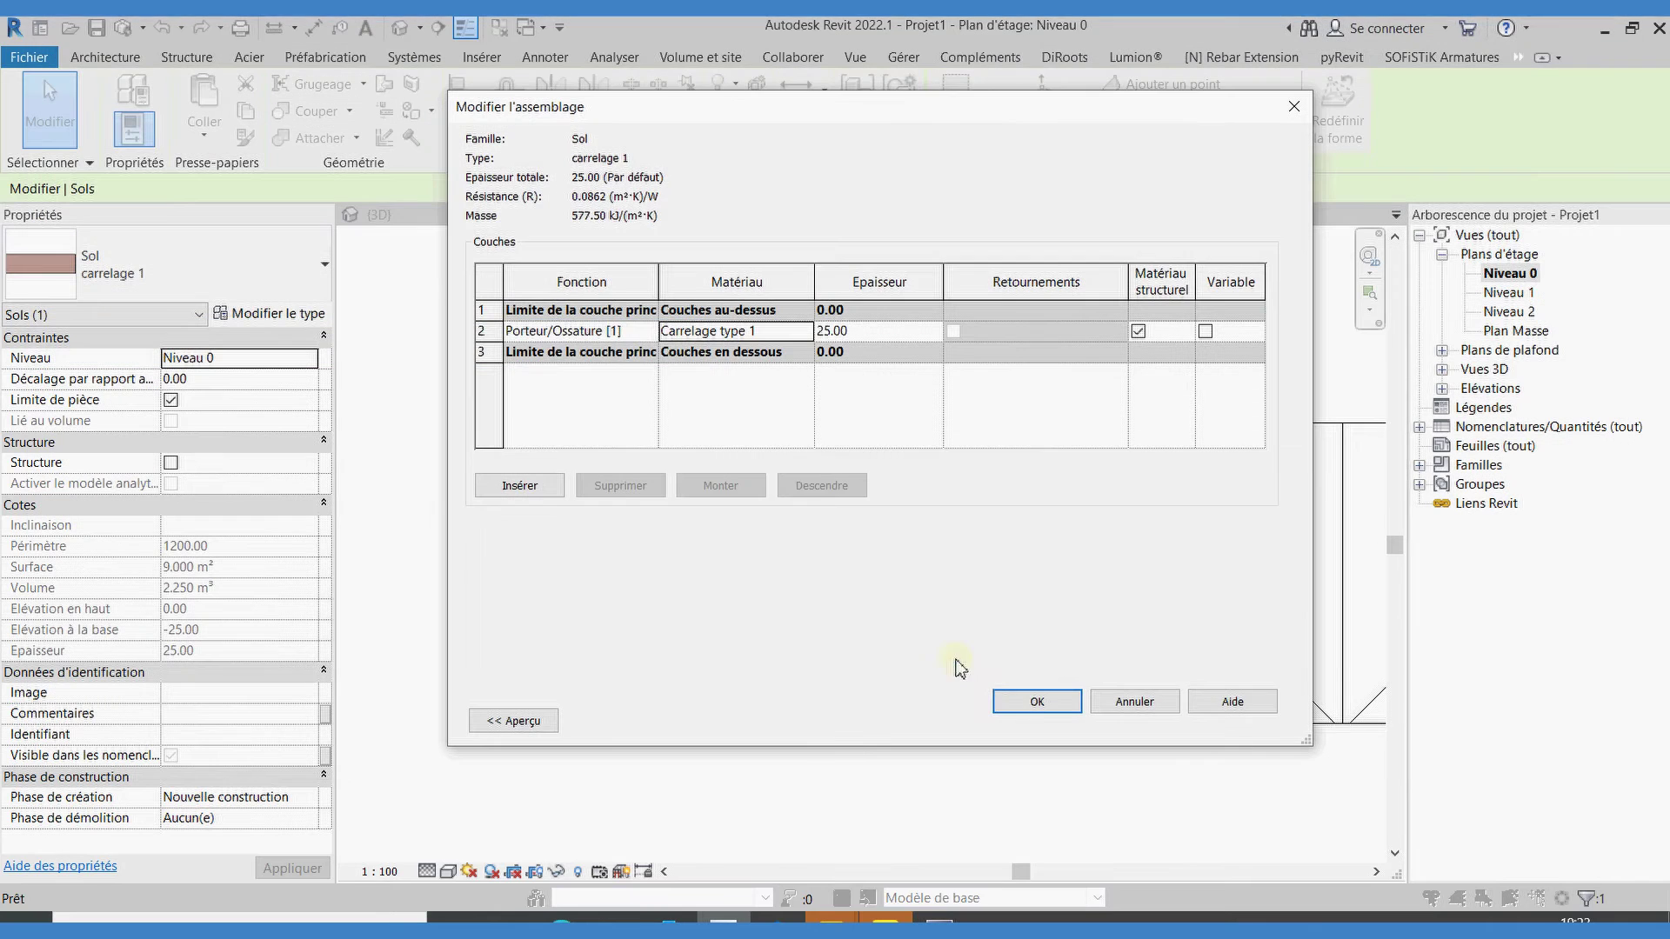
- Confirm the floor type changes and zoom in on the tile-patterned floor in plan
click(1037, 705)
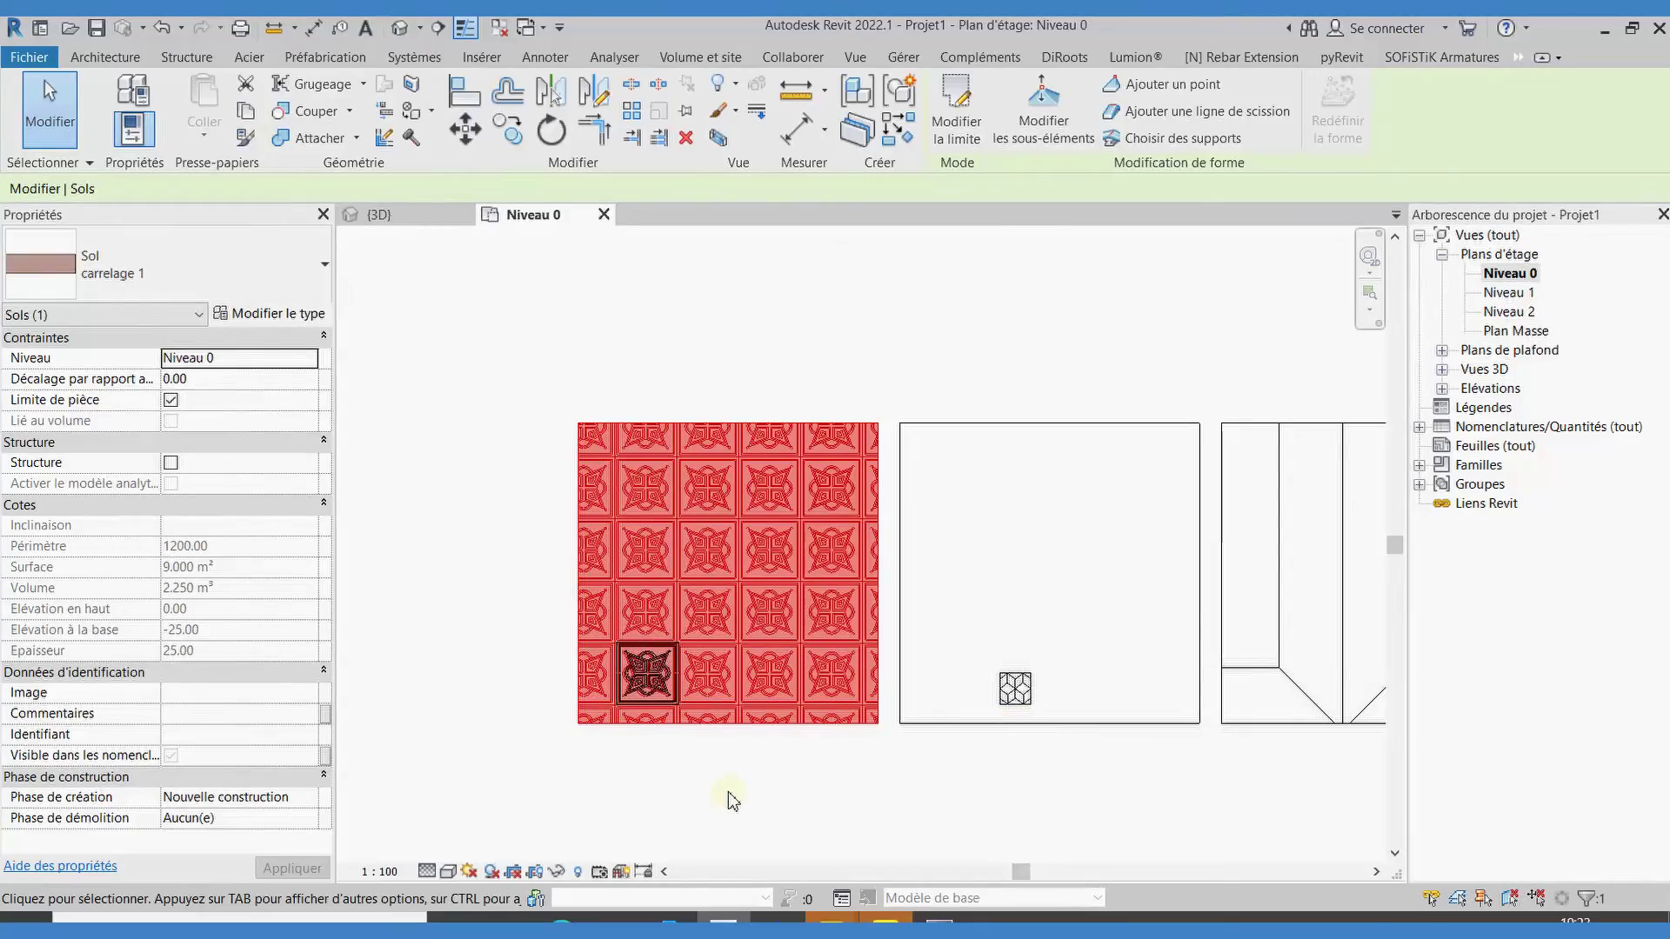
click(733, 801)
scroll(633, 564, up, 3)
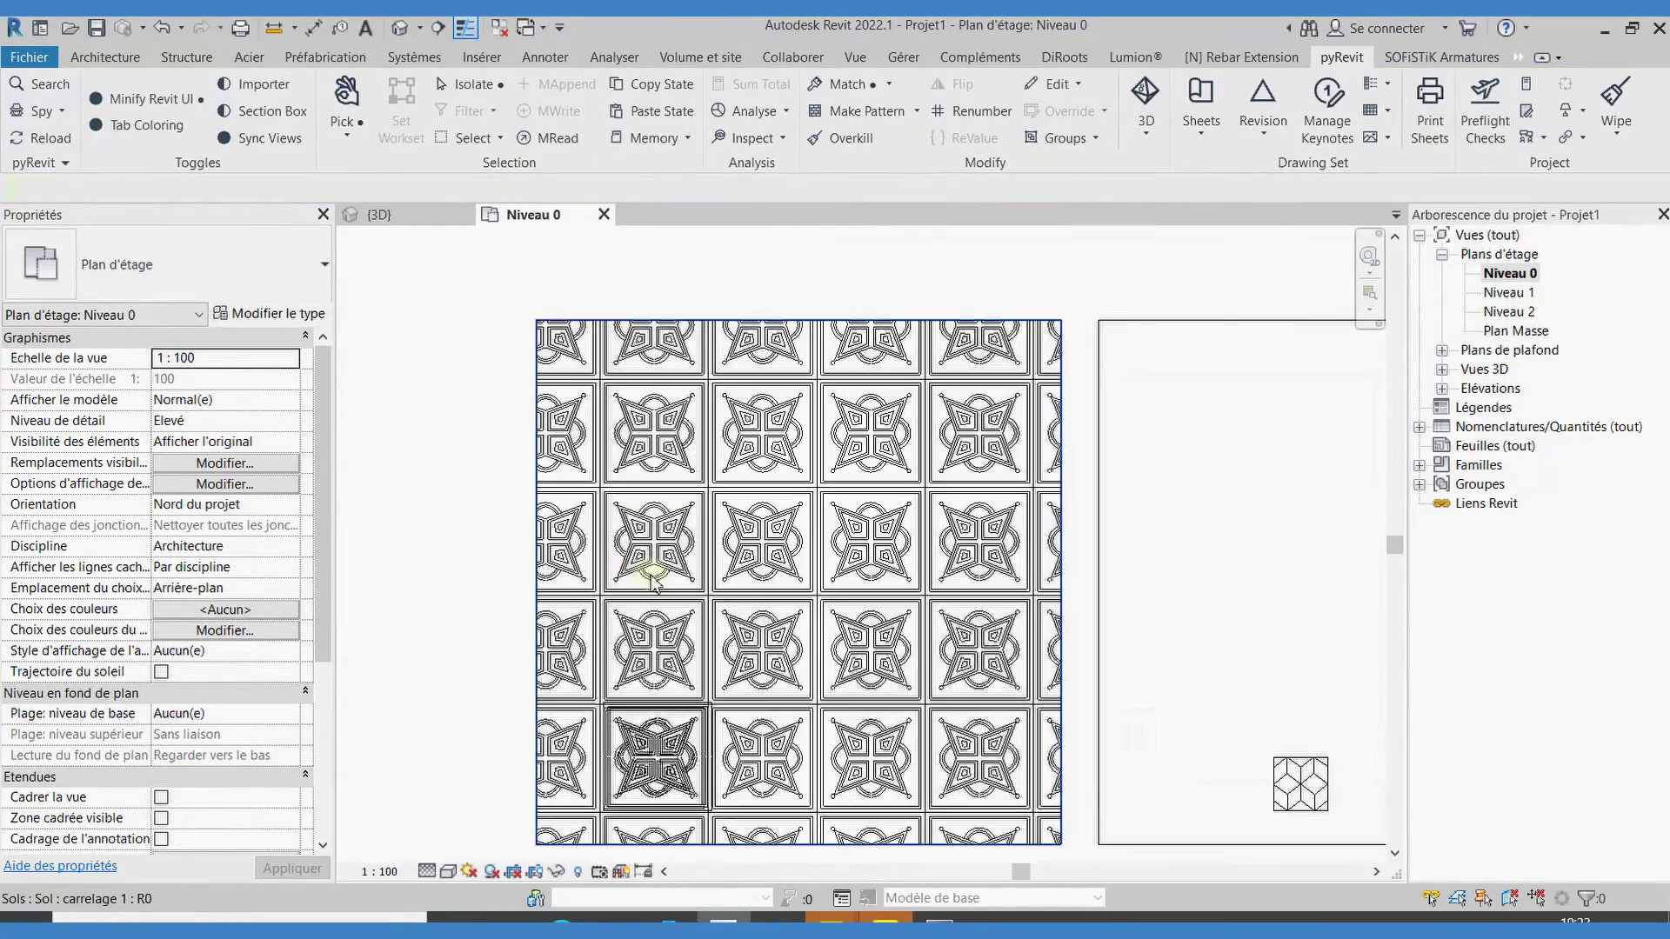
scroll(565, 483, up, 2)
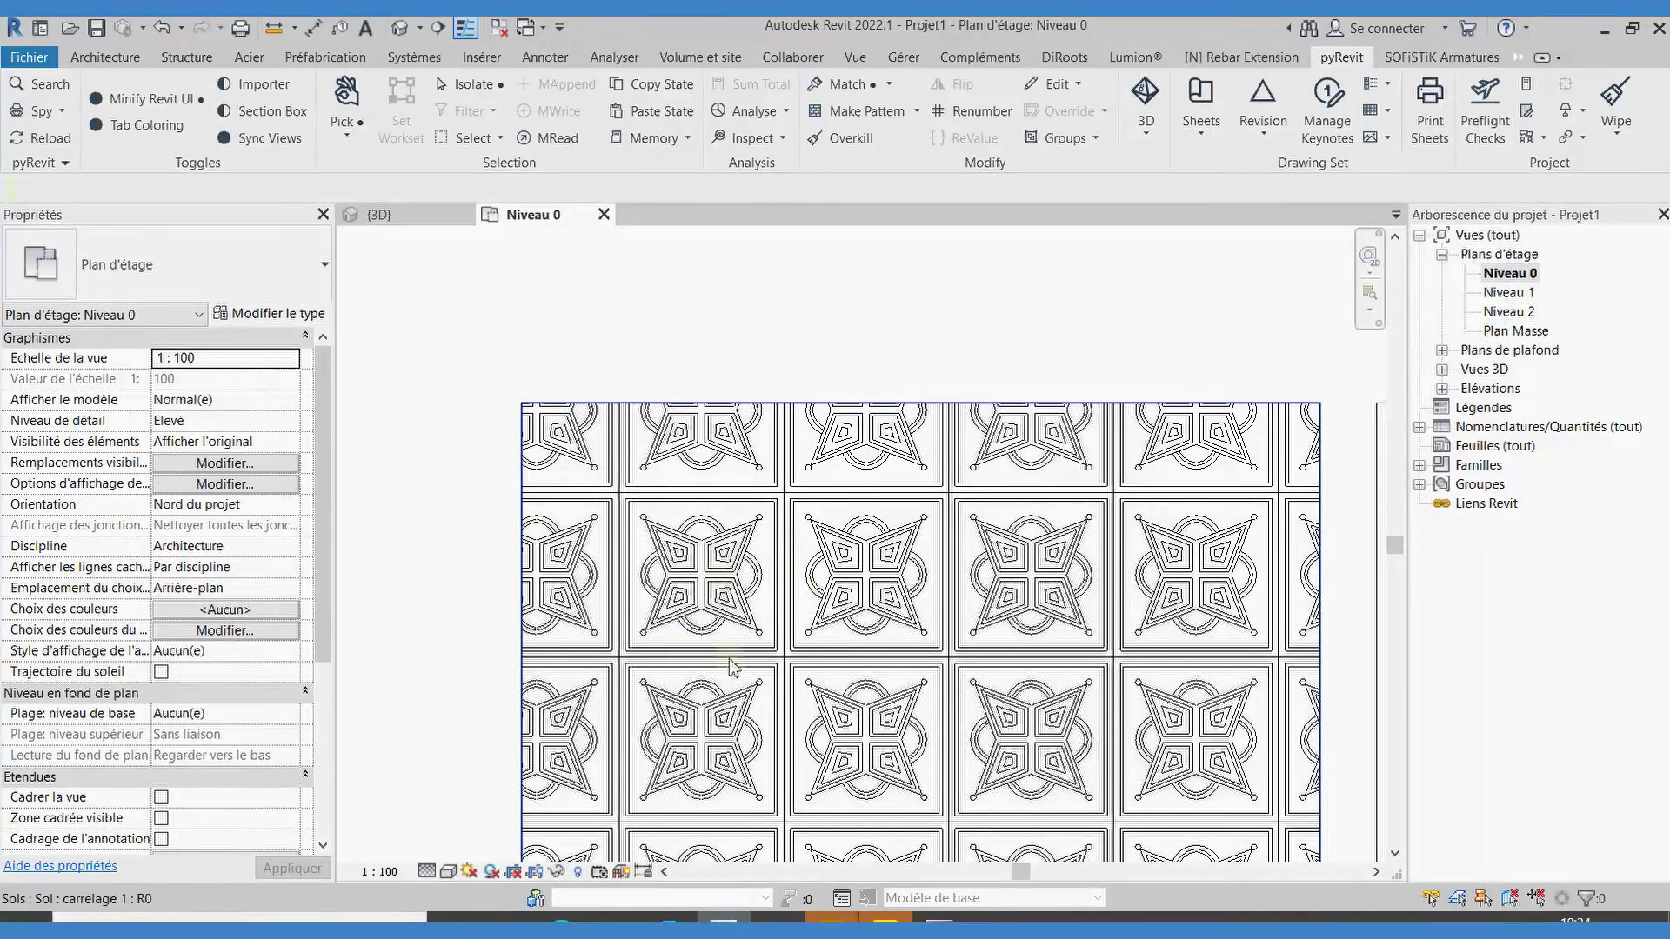
- Preview the plan in Réaliste style, return to Ligne cachée, then switch to the 3D view
click(447, 874)
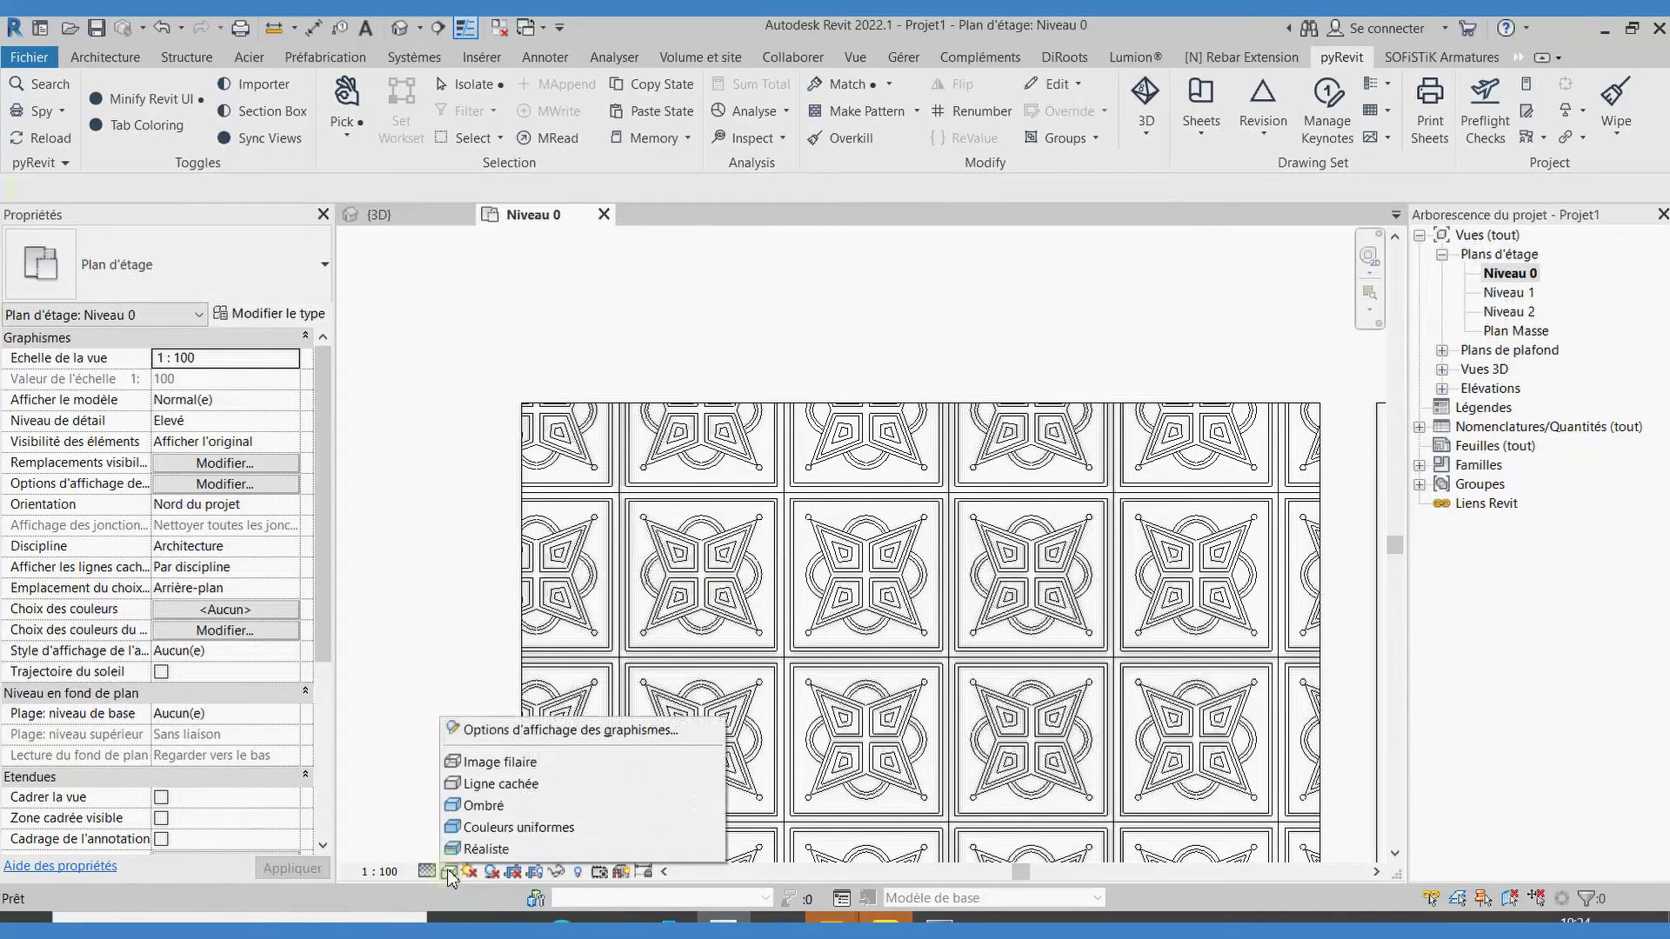
click(457, 849)
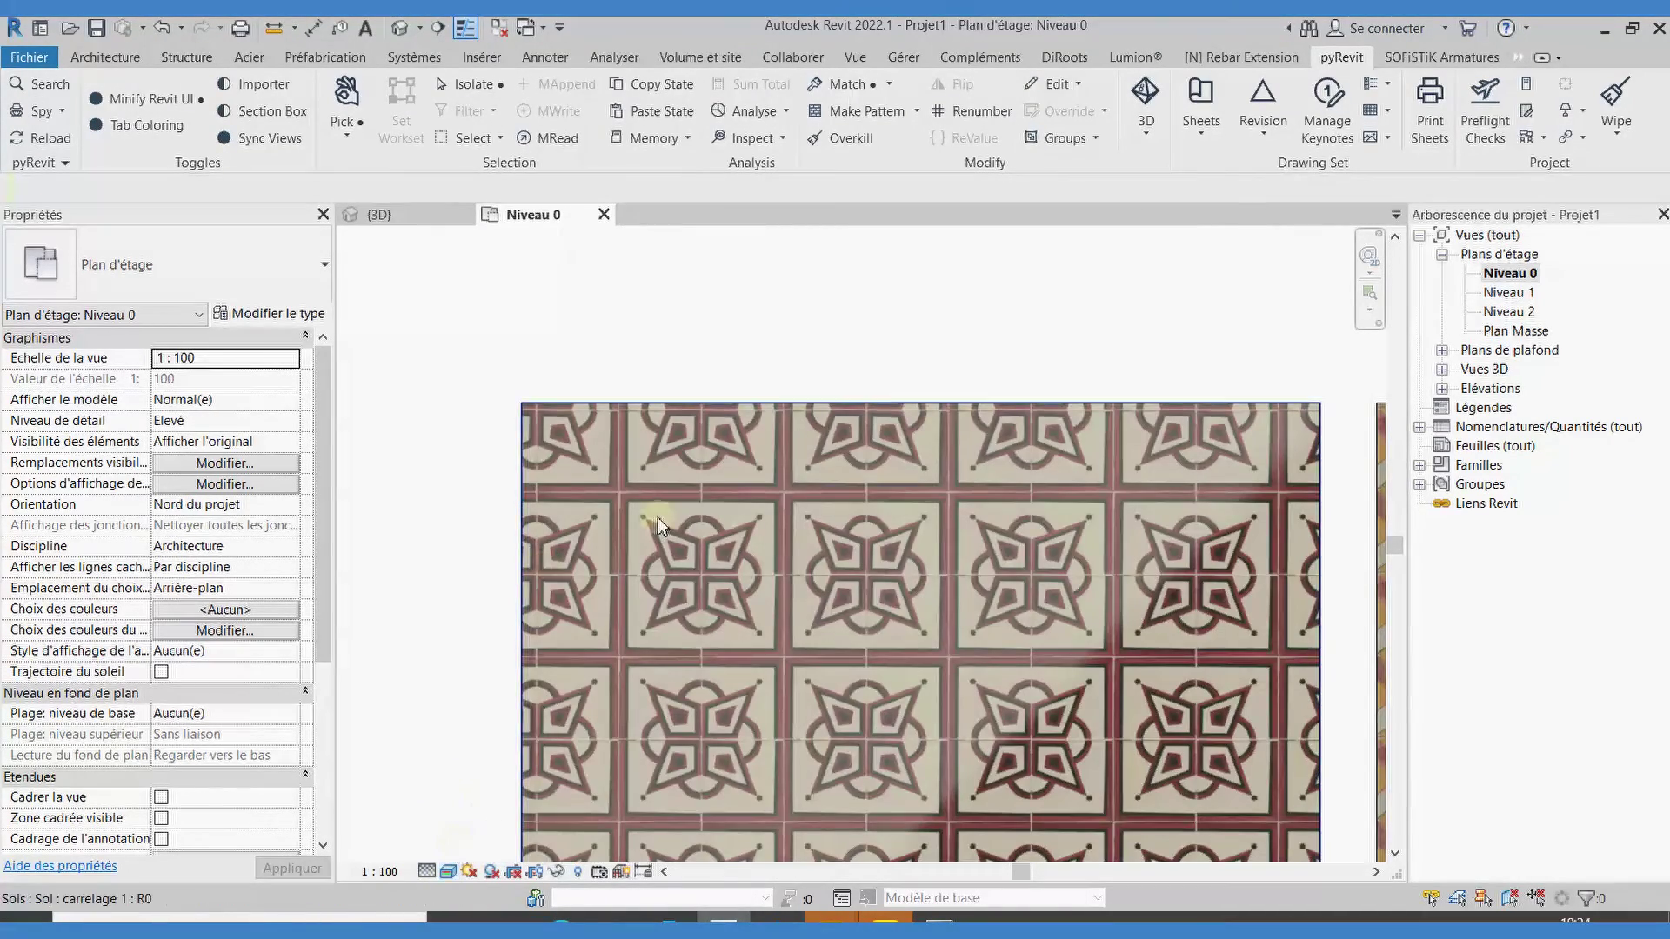
click(447, 873)
click(479, 779)
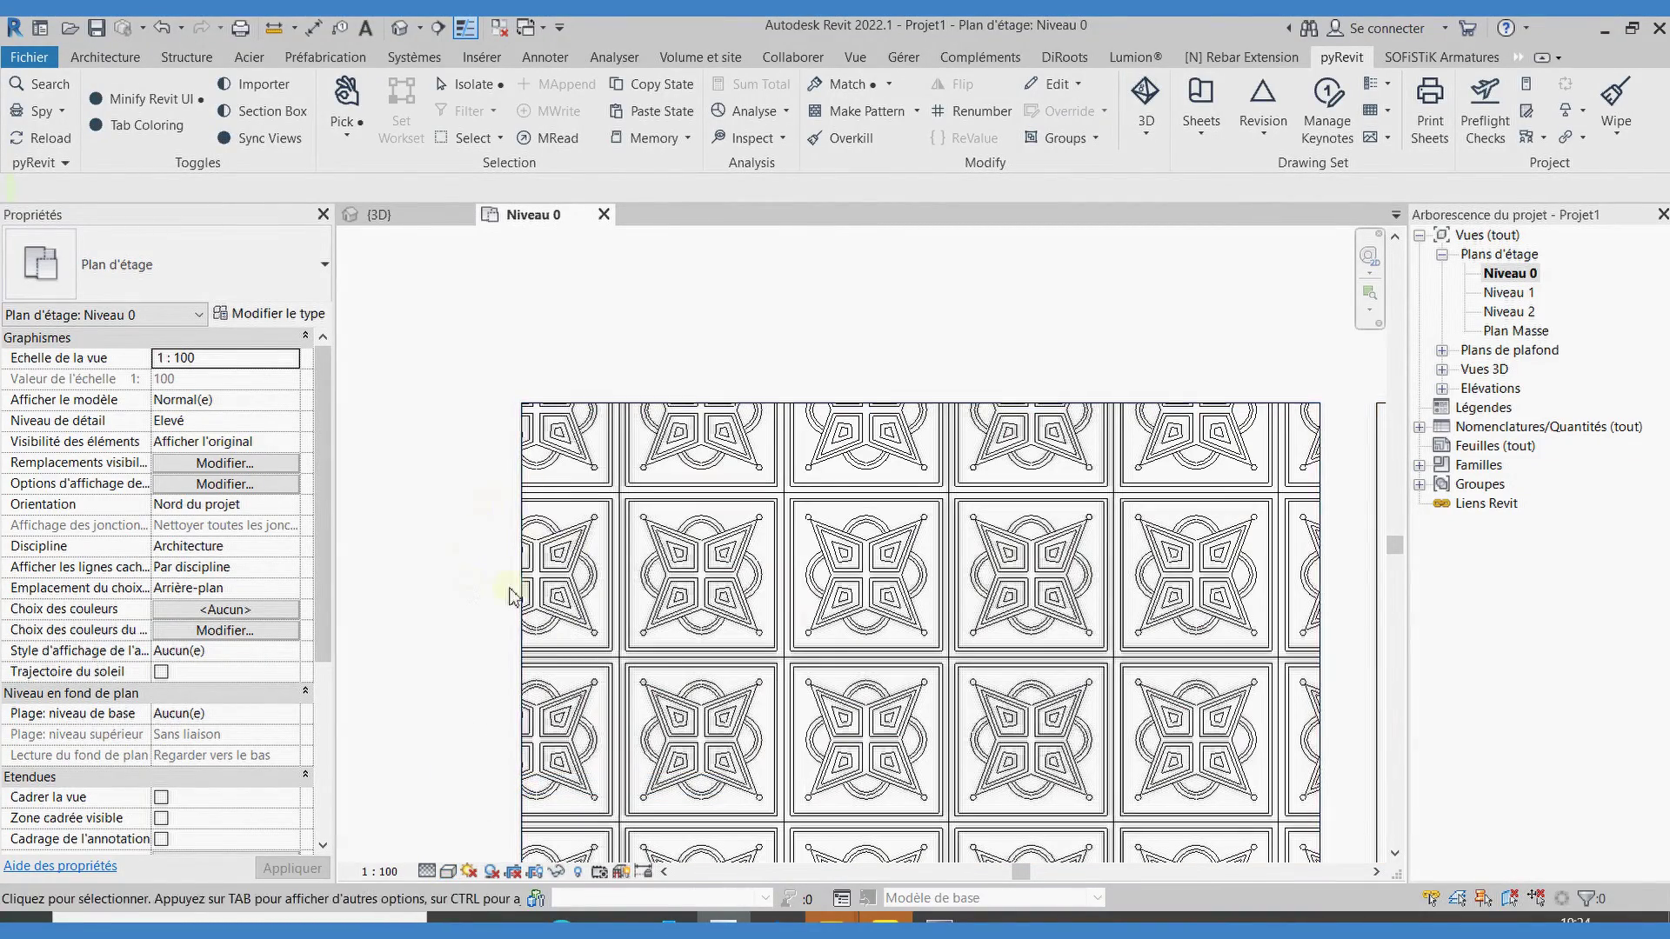
key(ctrl+Tab)
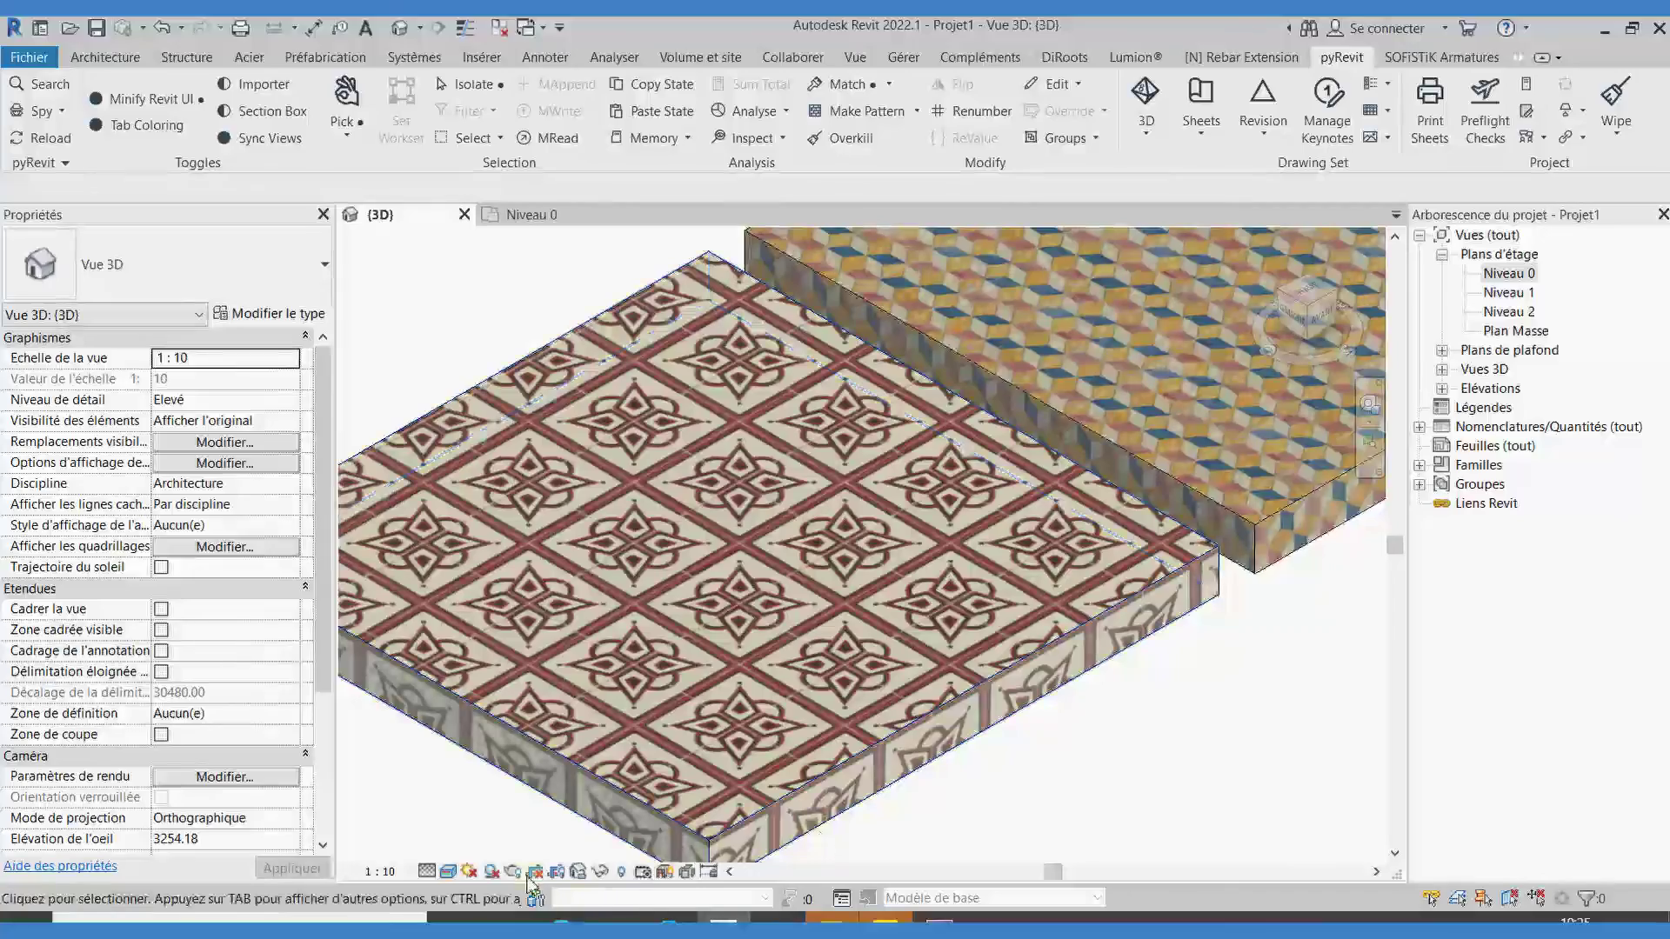
click(447, 871)
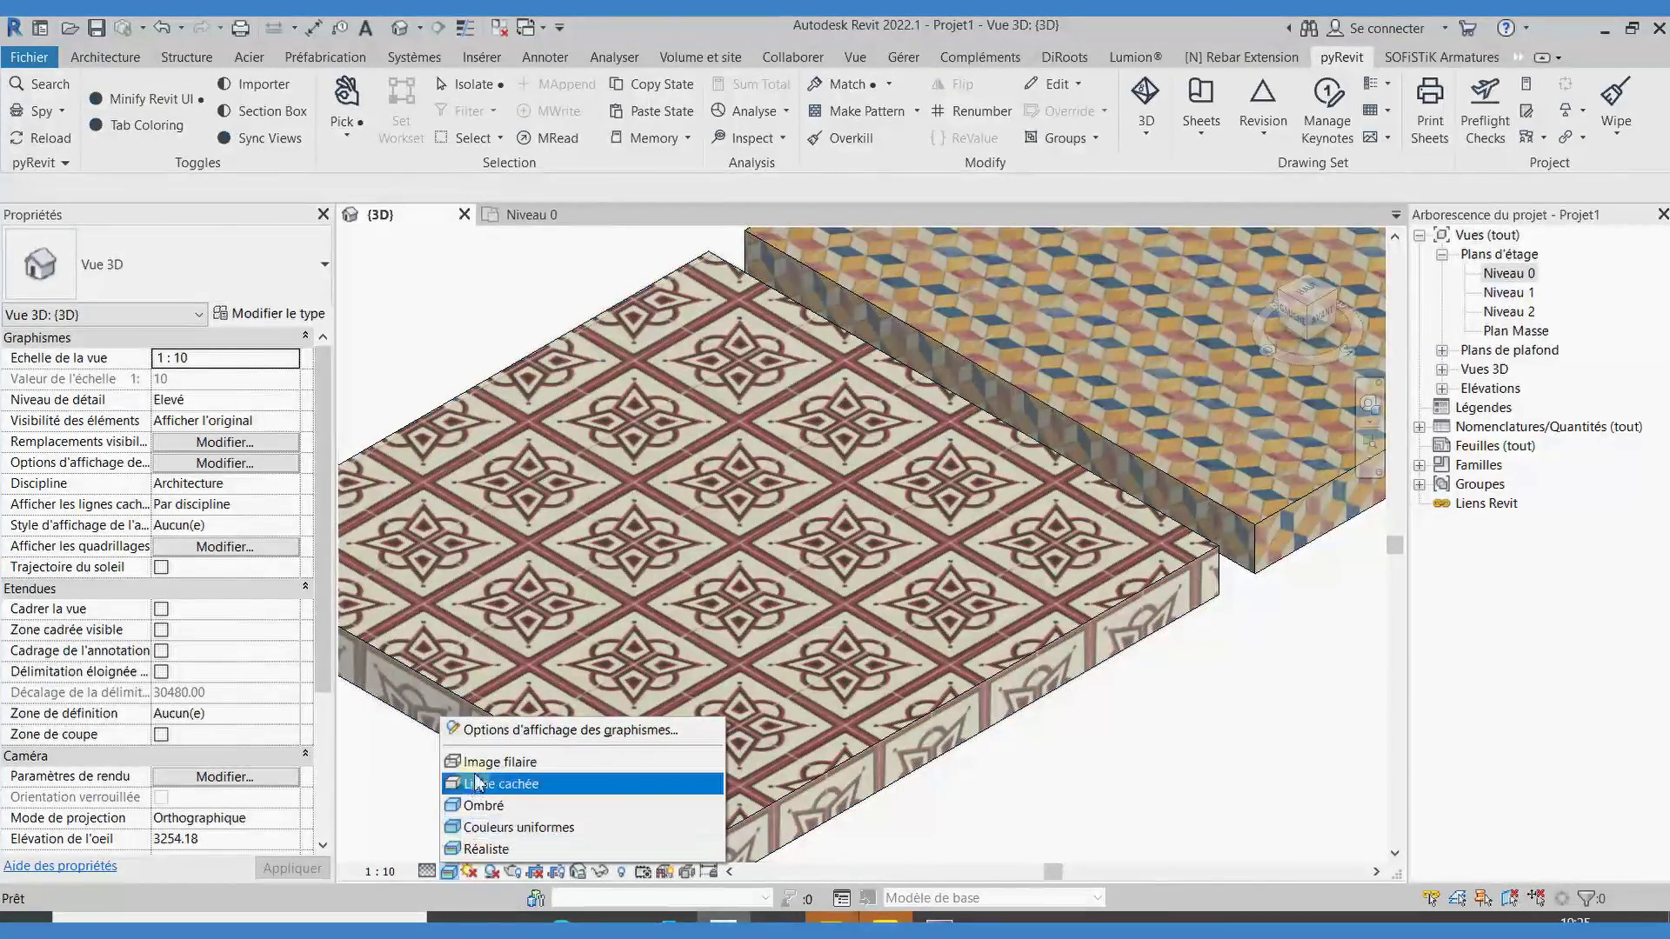
click(478, 783)
click(449, 873)
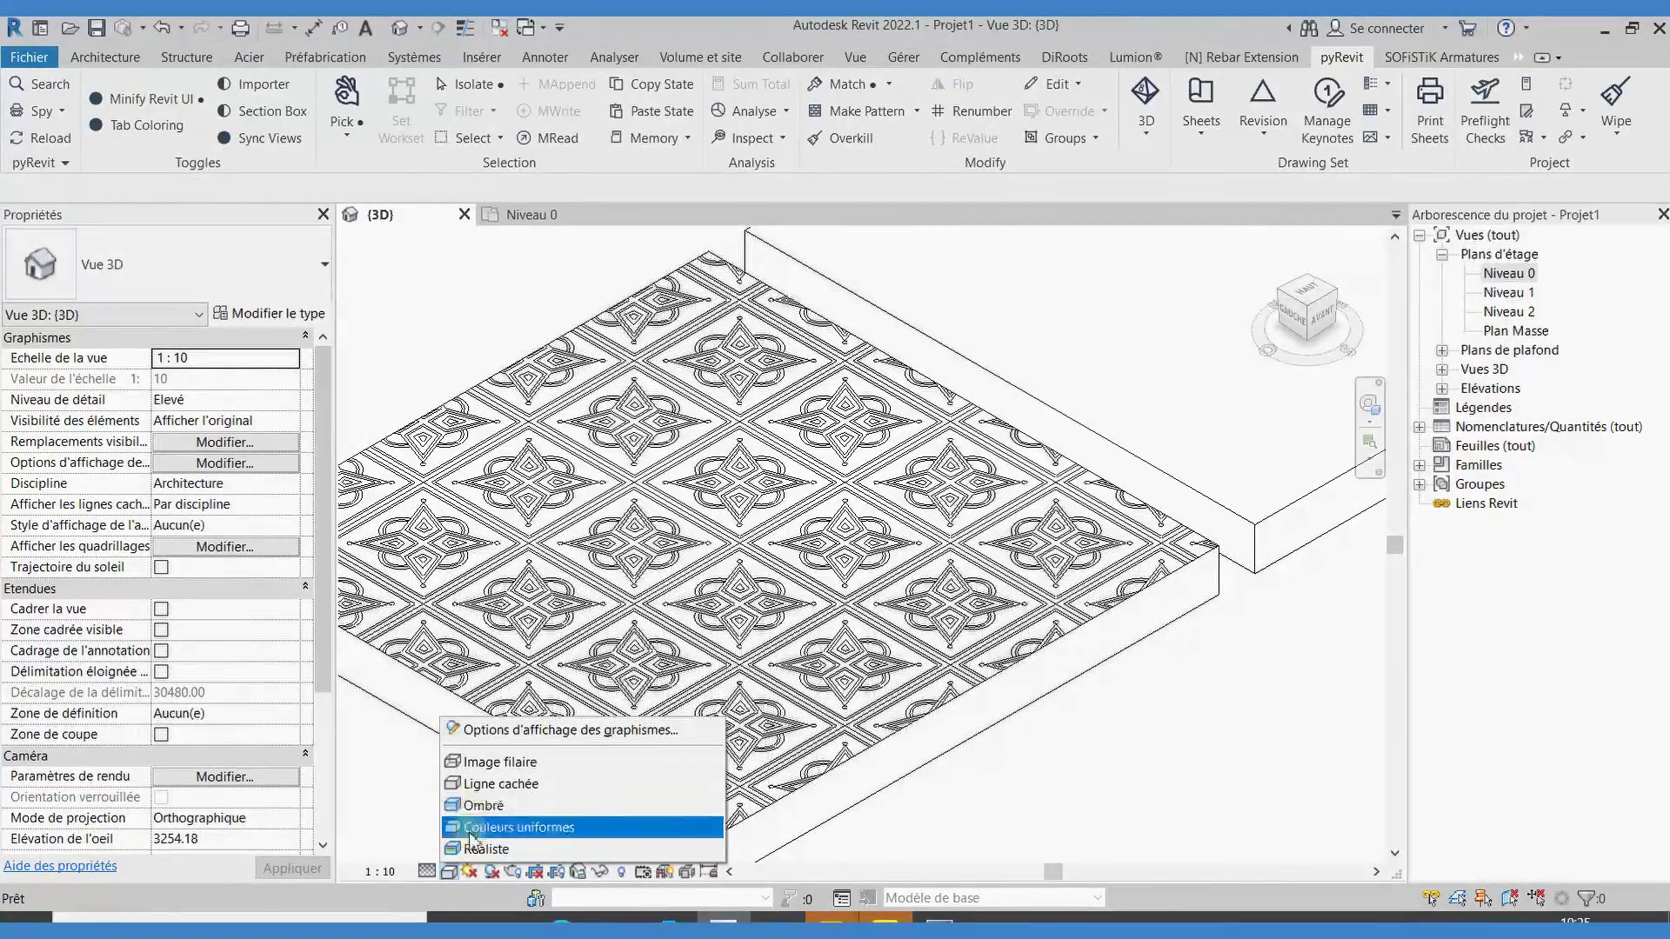
click(478, 848)
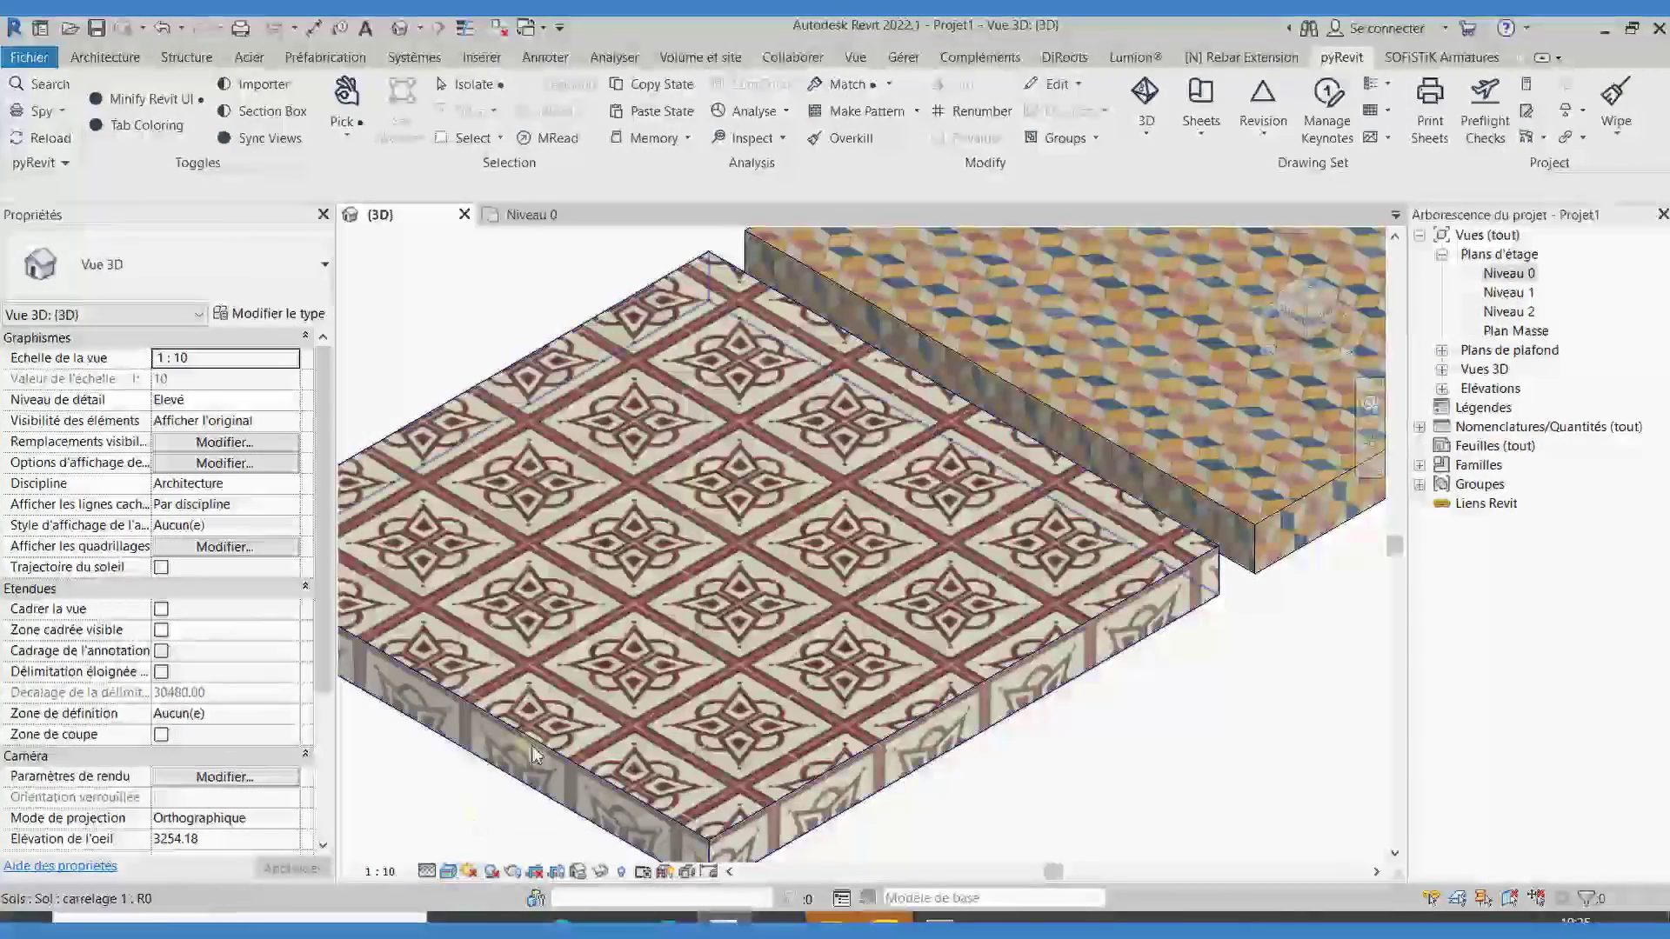
scroll(532, 748, down, 3)
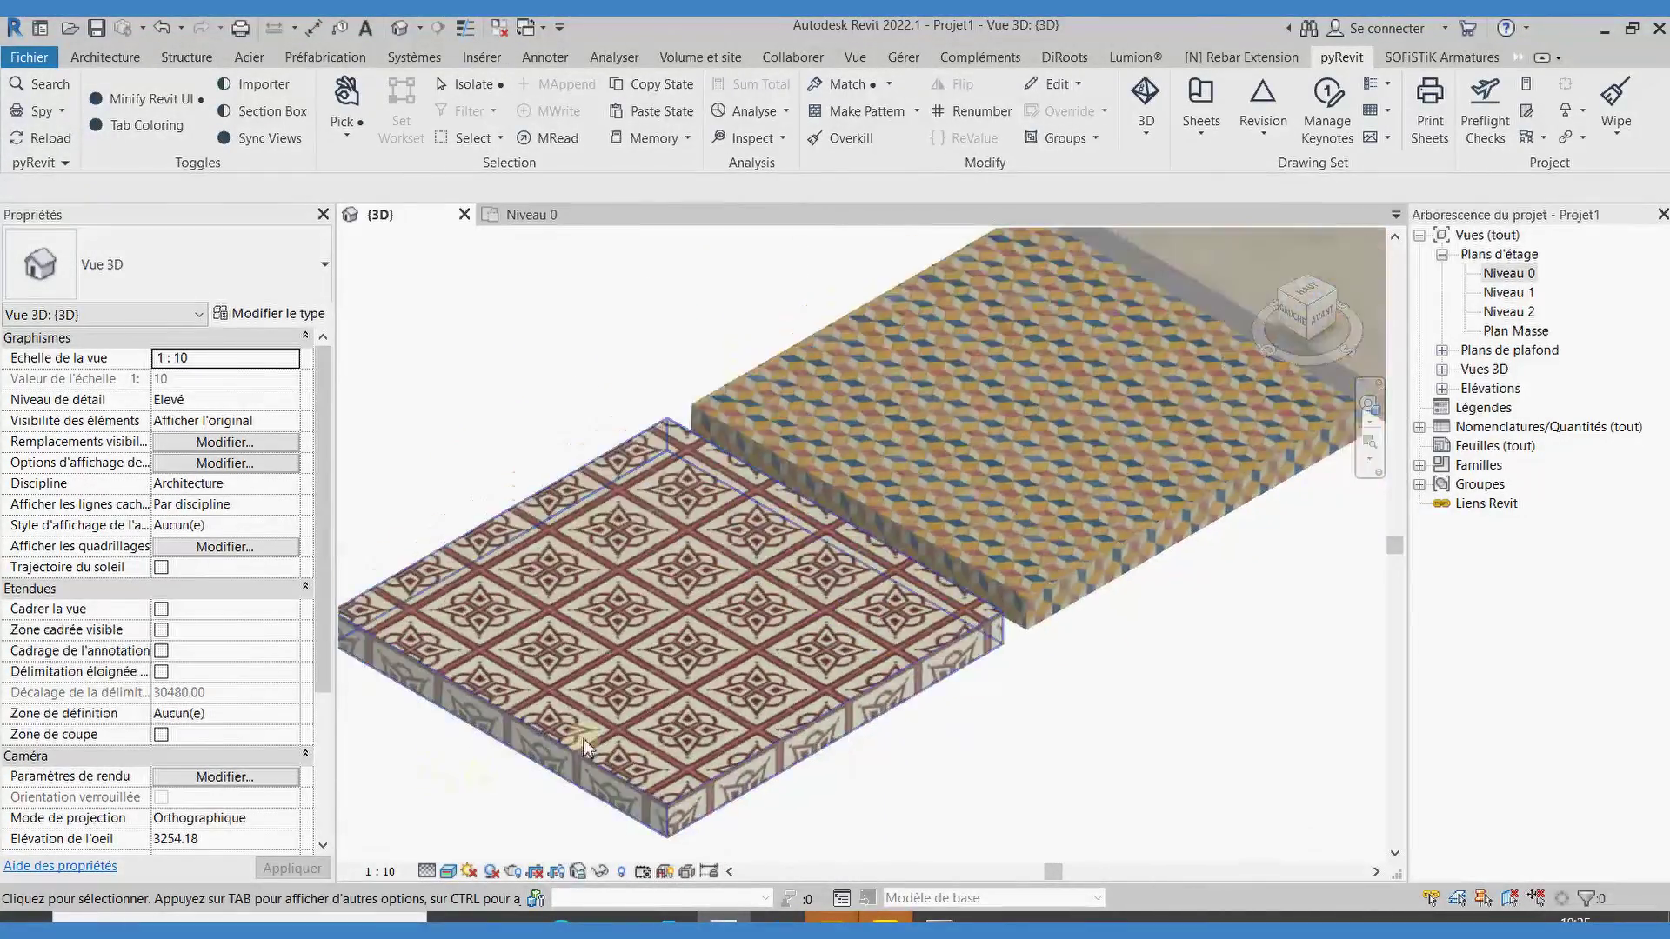